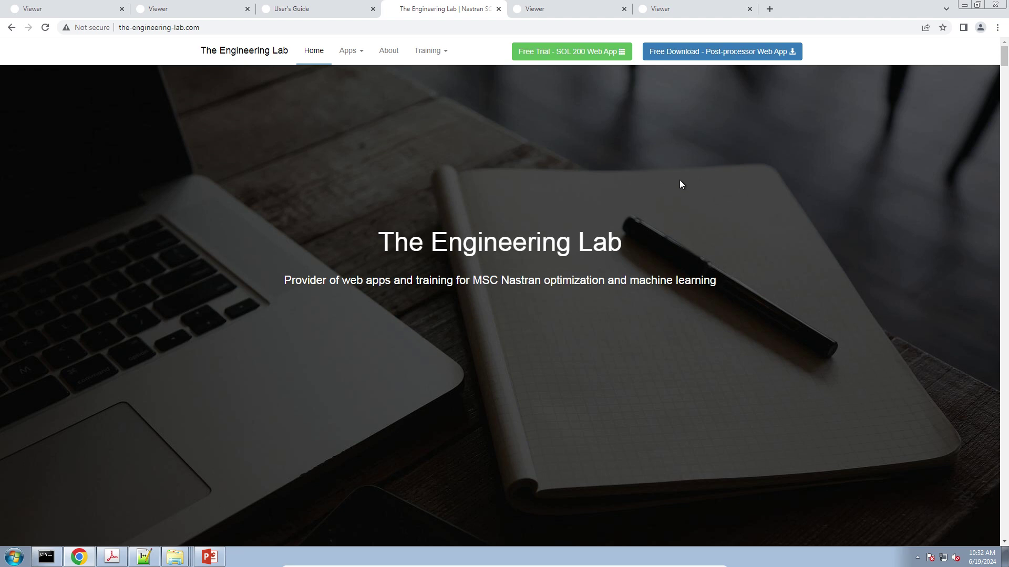
Step: Switch to Notepad++ and delete the blank lines, the "Plies, Core, ...." line and the final "Layer" line below the terminology list
key("alt+Tab")
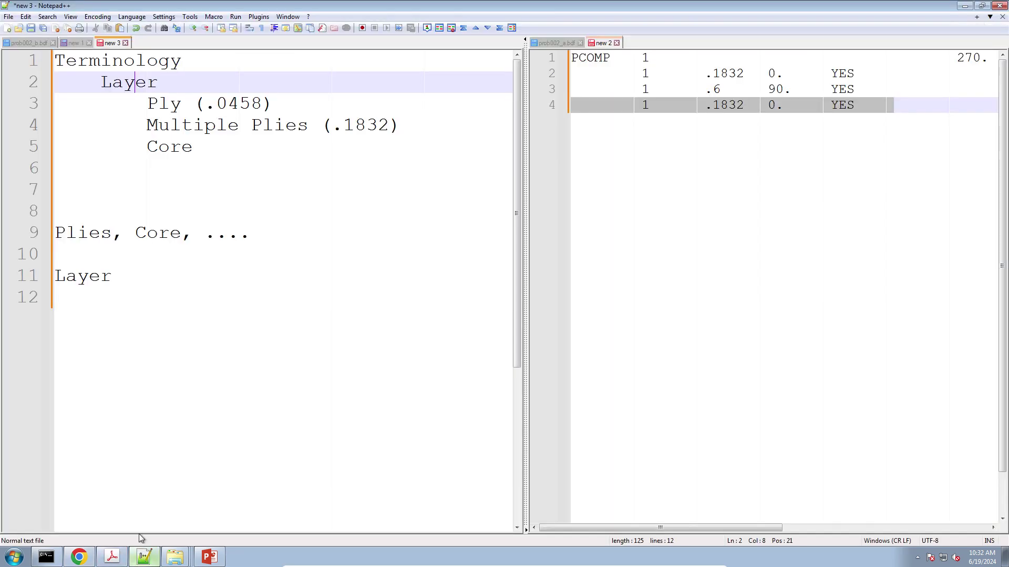
left_click_drag(200, 324, 59, 177)
key("Delete")
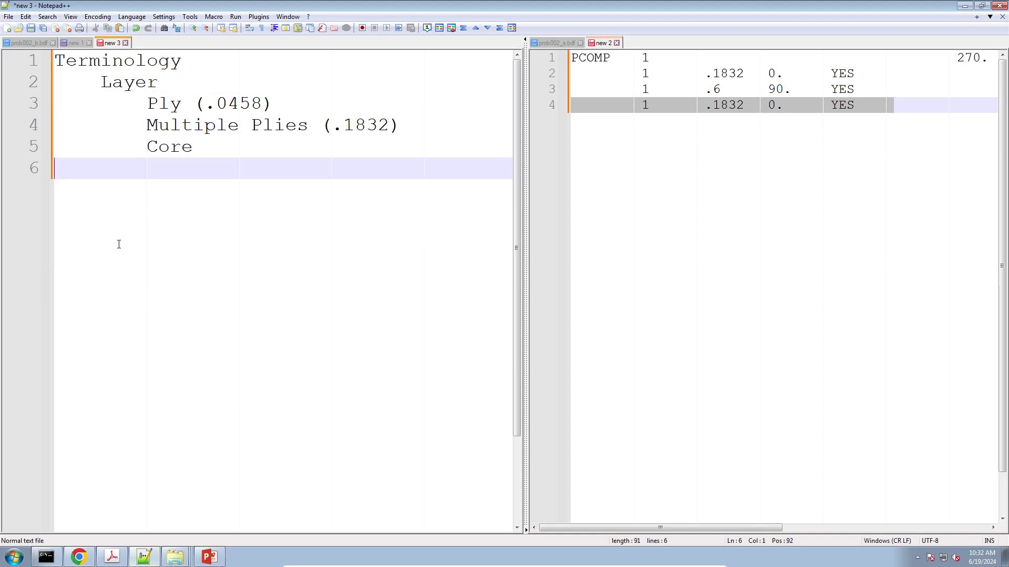
scroll(119, 245, "up", 1, "ctrl")
Step: Show the PCOMP entry in new 1 and widen its pane until the YES column fits
triple_click(149, 88)
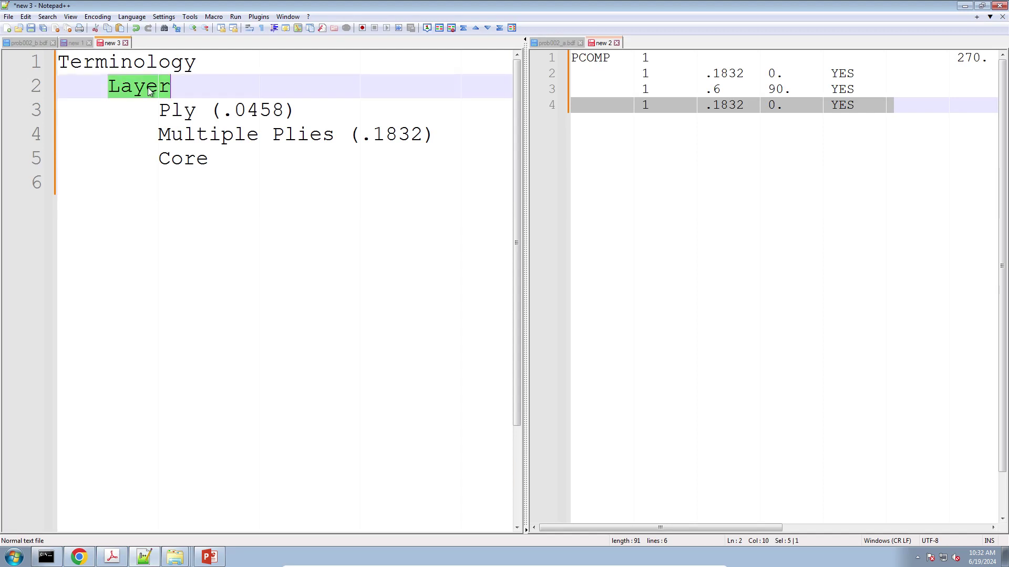
left_click(74, 43)
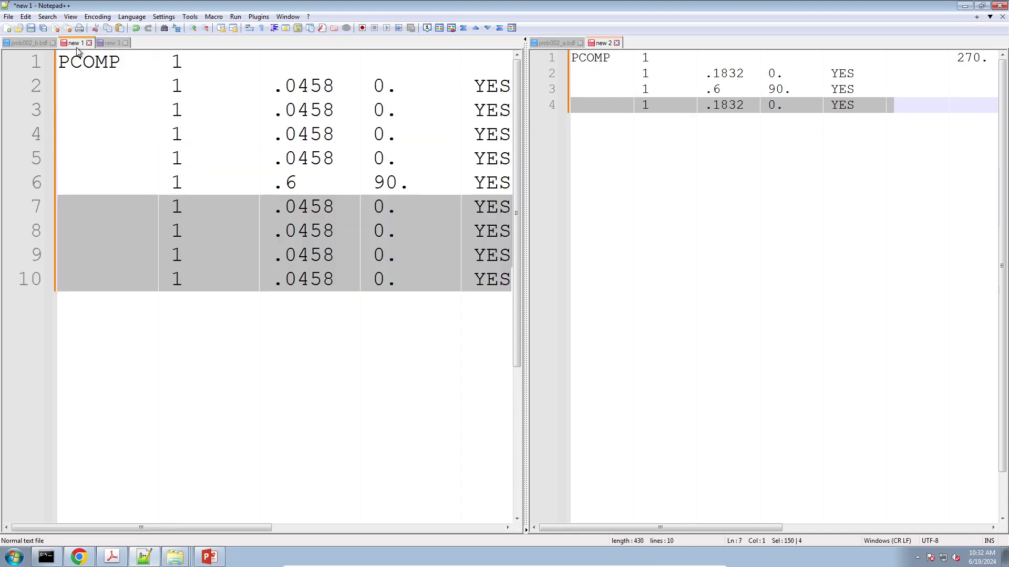
left_click_drag(525, 166, 644, 239)
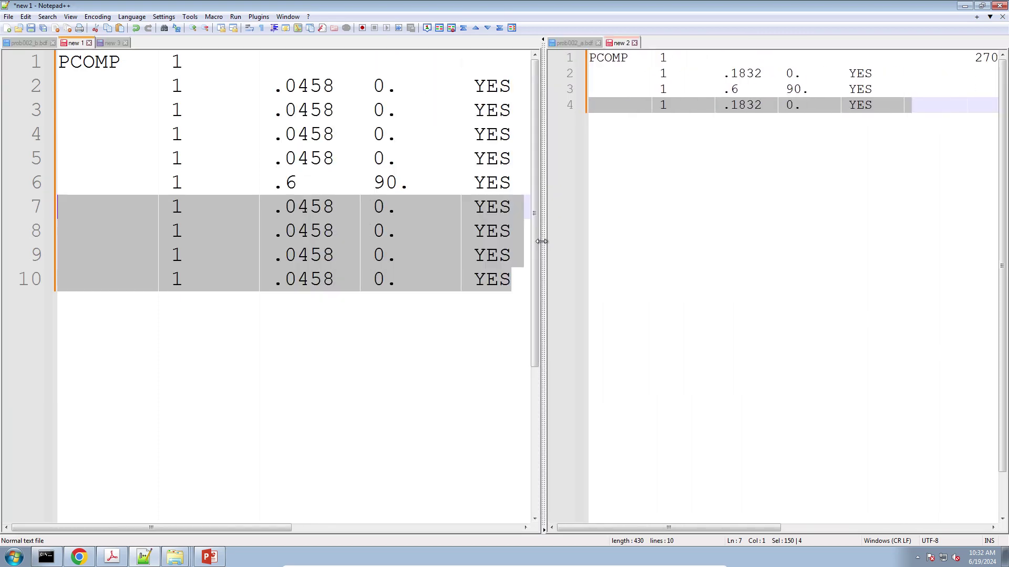
Step: Switch to the laminate viewer in Chrome, hide all layer details, and display layers 1 through 9 one at a time
left_click(79, 557)
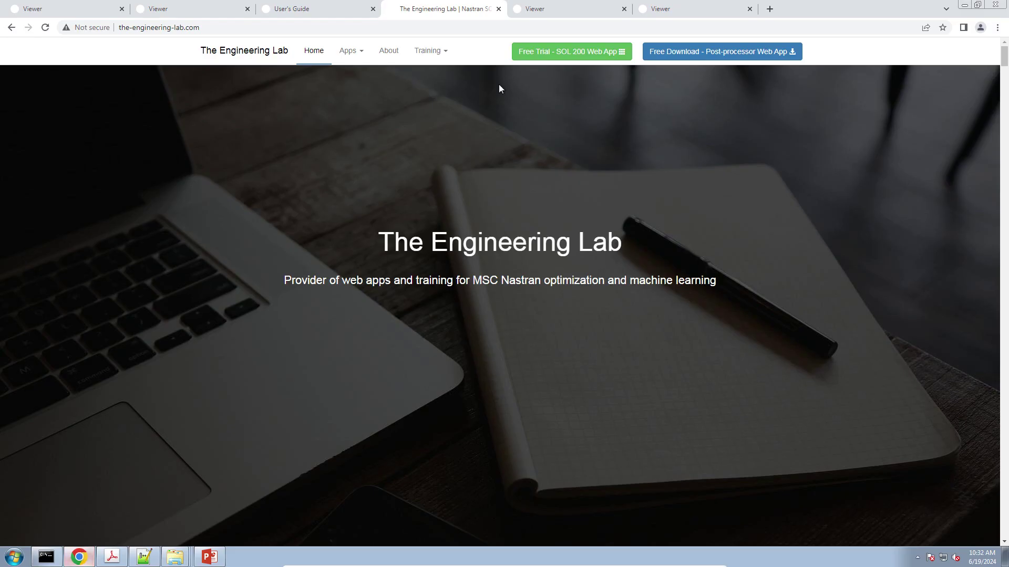
left_click(563, 12)
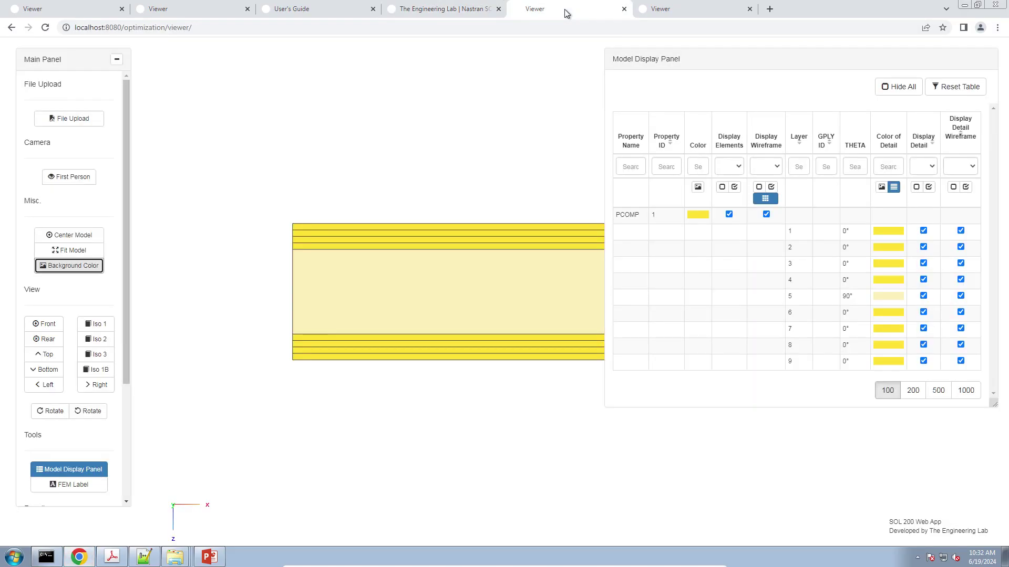
left_click(916, 187)
left_click(933, 232)
left_click(932, 247)
left_click(932, 263)
left_click(933, 279)
left_click(934, 297)
left_click(932, 314)
left_click(932, 329)
left_click(930, 346)
left_click(928, 362)
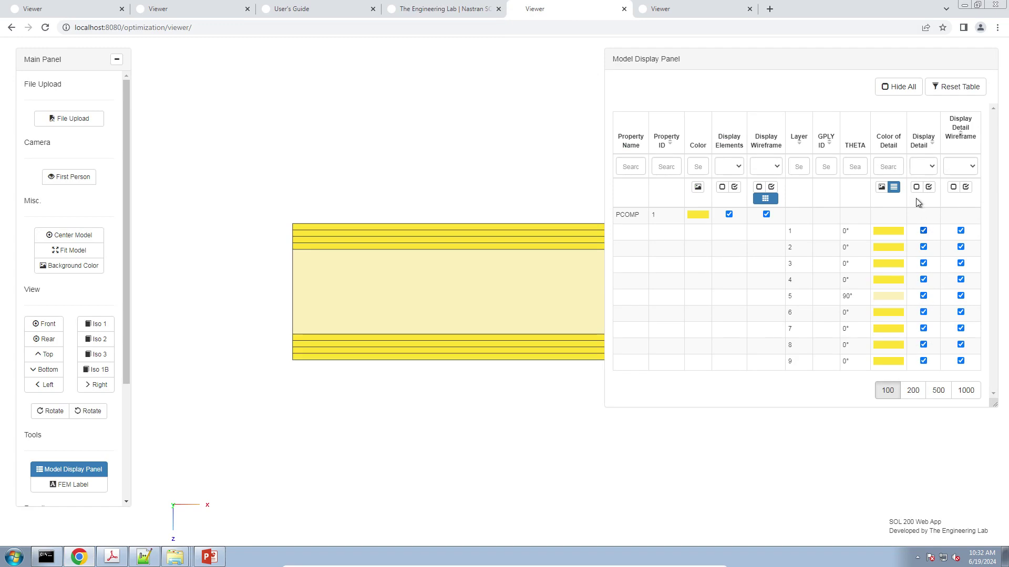
Step: Hide all layer details again and redisplay only layers 1 through 6 in order
left_click(916, 188)
left_click(937, 234)
left_click(934, 249)
left_click(934, 265)
left_click(932, 281)
left_click(930, 298)
left_click(924, 313)
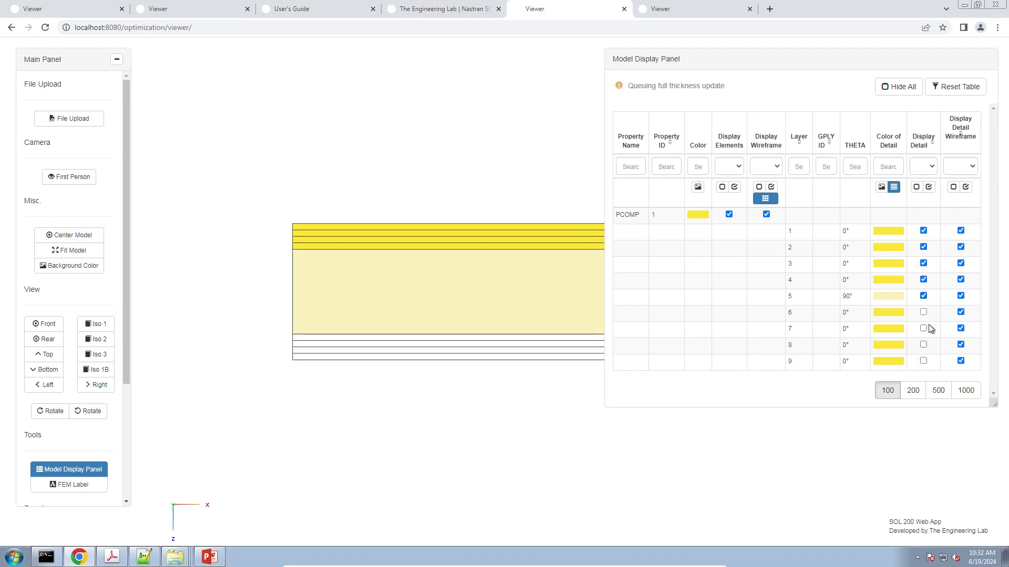
Step: Switch to the terminology notes in Notepad++ and review the Ply (.0458), Multiple Plies (.1832) and Core entries under Layer
left_click(151, 561)
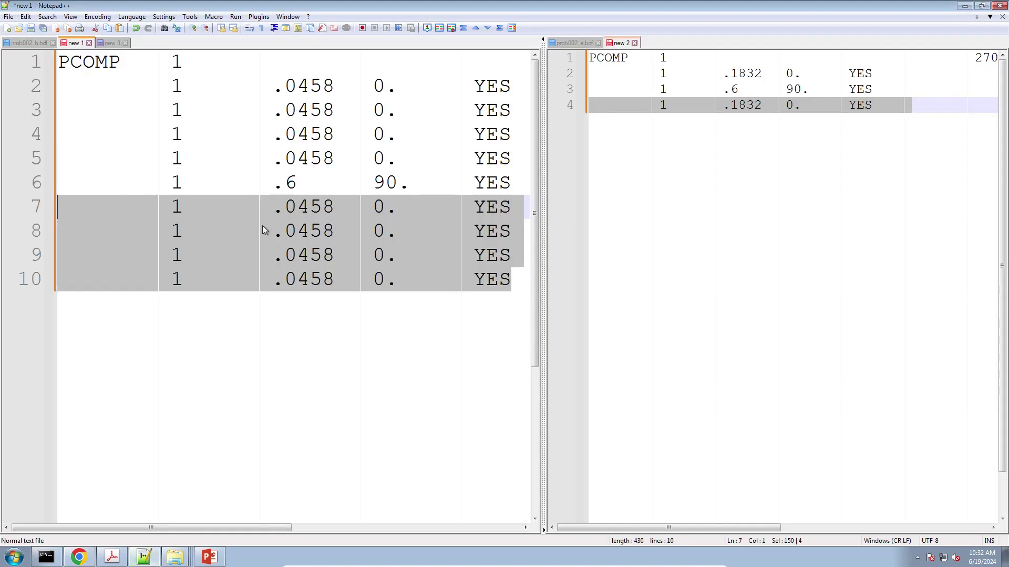
left_click(111, 43)
left_click(137, 92)
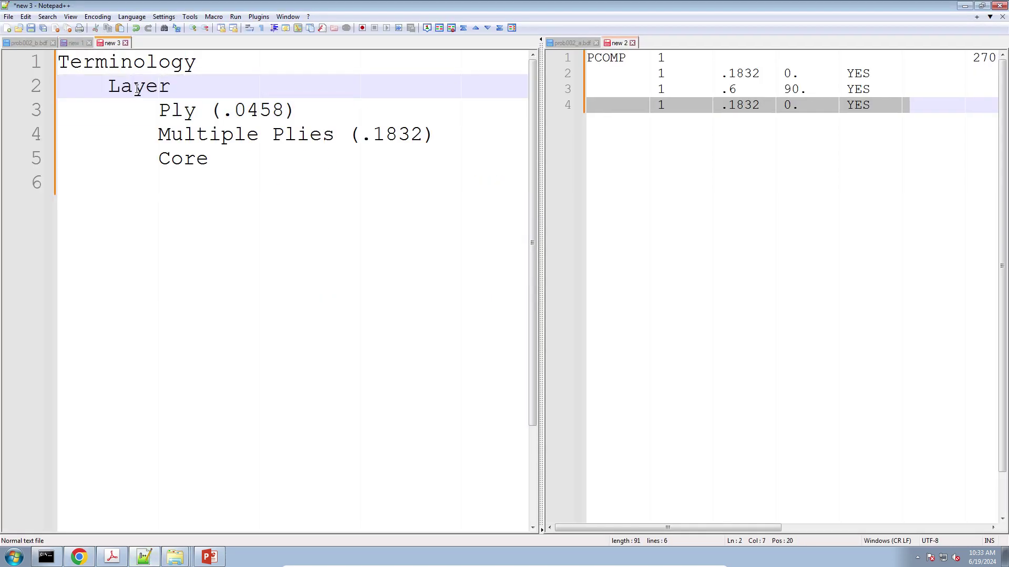
left_click_drag(159, 110, 295, 104)
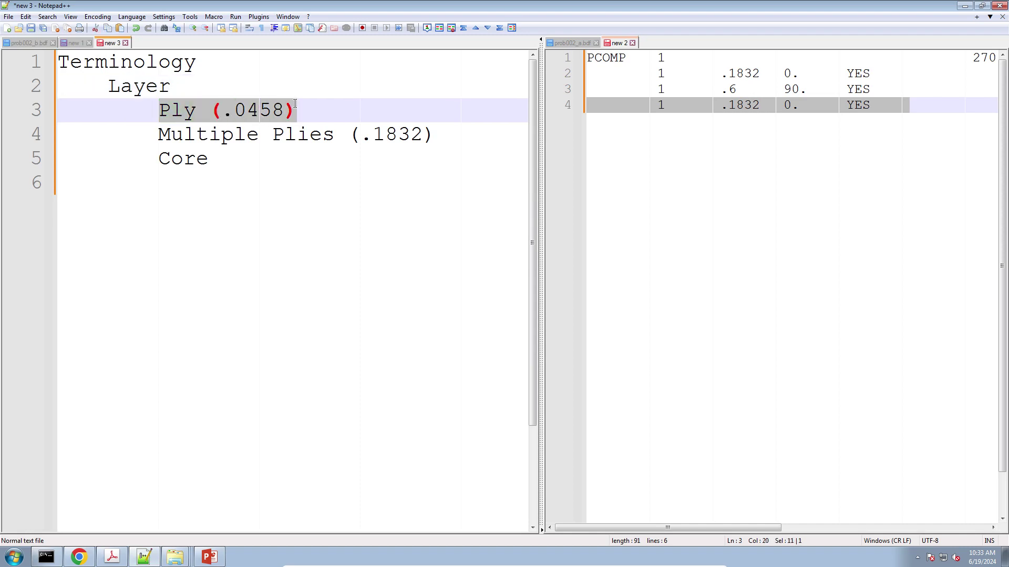
left_click_drag(158, 134, 450, 135)
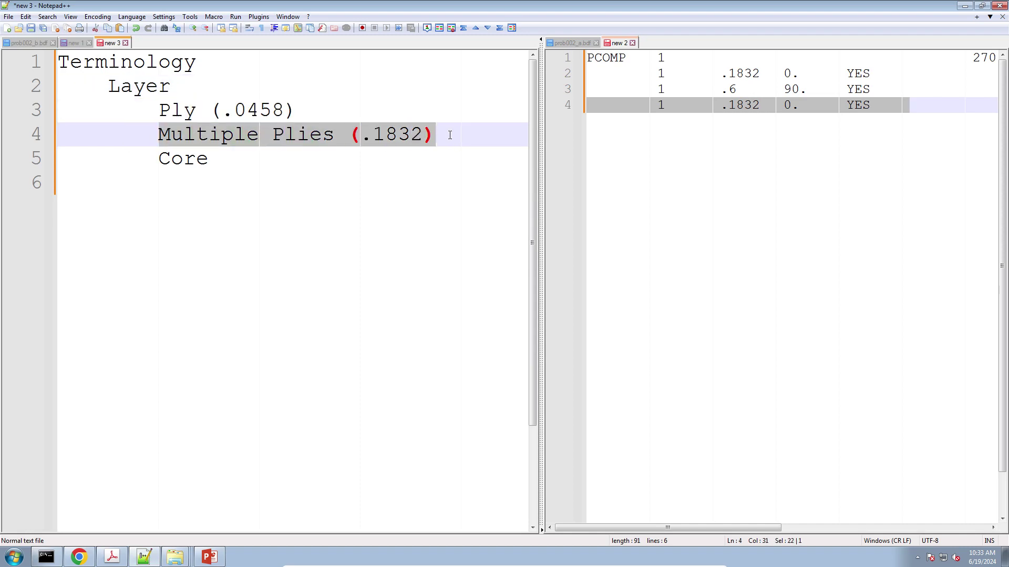
left_click(240, 169)
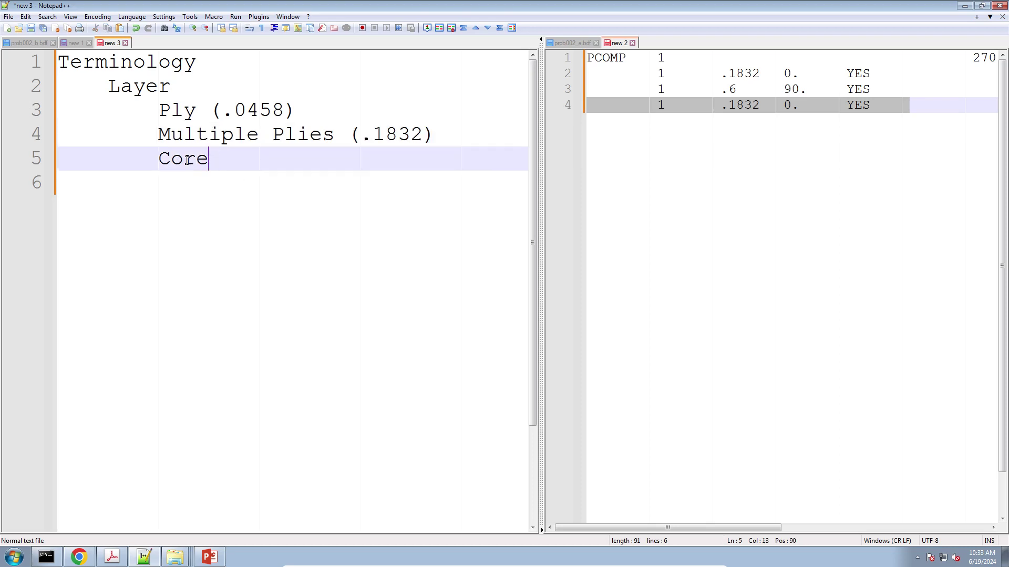
Step: Highlight the four .0458 ply rows preceding the .6 core row in the new 1 PCOMP entry
left_click(74, 42)
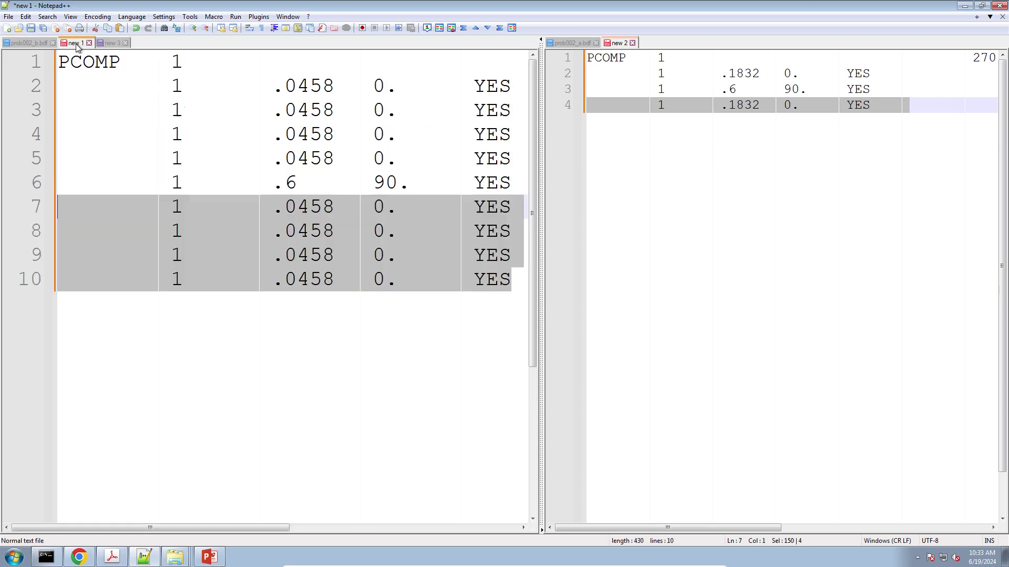
left_click(423, 182)
scroll(358, 343, "down", 3, "ctrl")
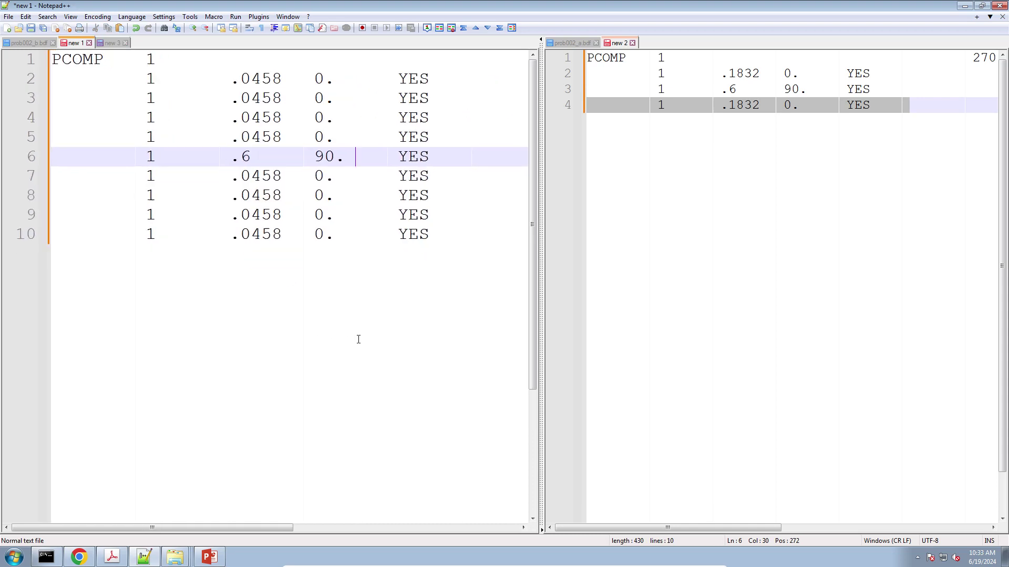
left_click_drag(417, 129, 50, 76)
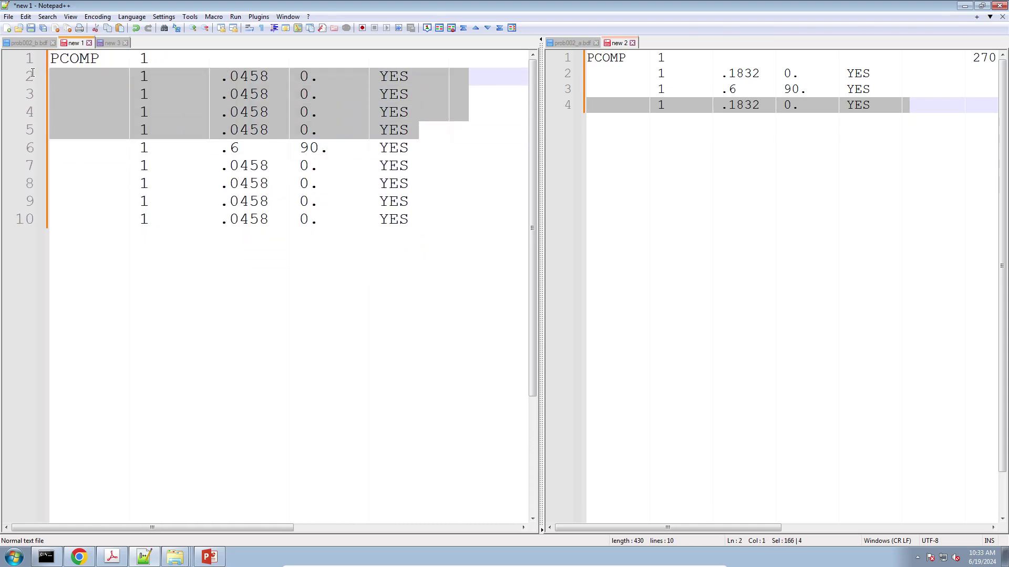
Step: Enlarge the text of the new 2 PCOMP entry, widen its pane, and highlight the first .1832 thickness
double_click(720, 78)
left_click(720, 79)
triple_click(746, 77)
scroll(751, 80, "up", 3, "ctrl")
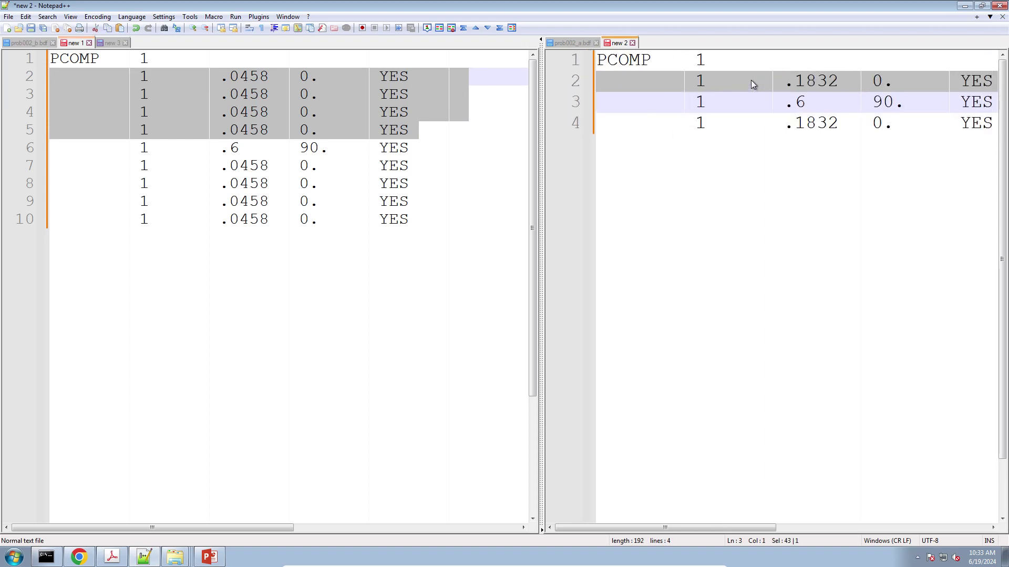
left_click_drag(541, 206, 462, 206)
double_click(730, 84)
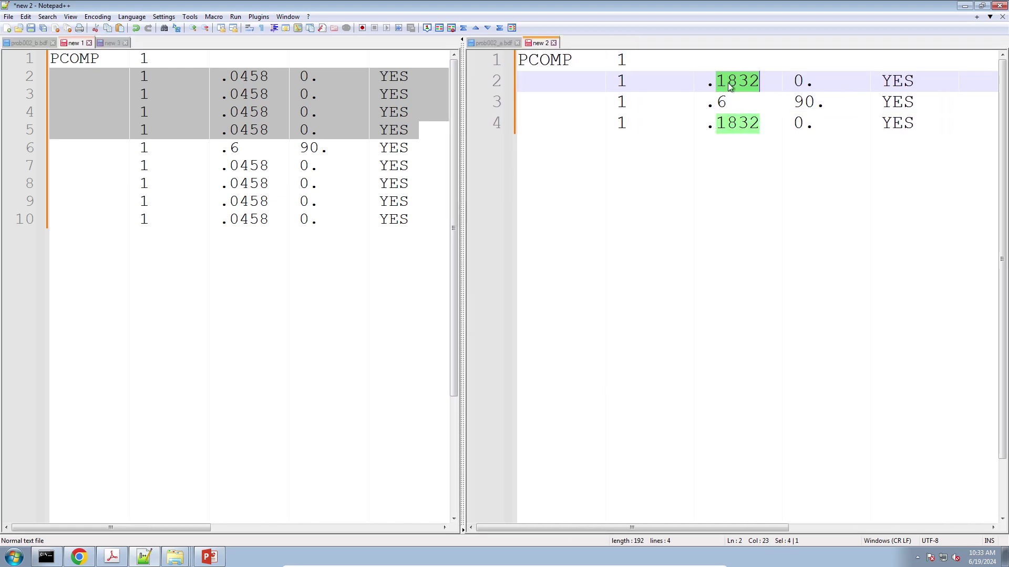
Step: Highlight ply rows 3 to 5 in new 1 and the Multiple Plies (.1832) term in the terminology notes
left_click(421, 118)
left_click_drag(420, 126, 43, 90)
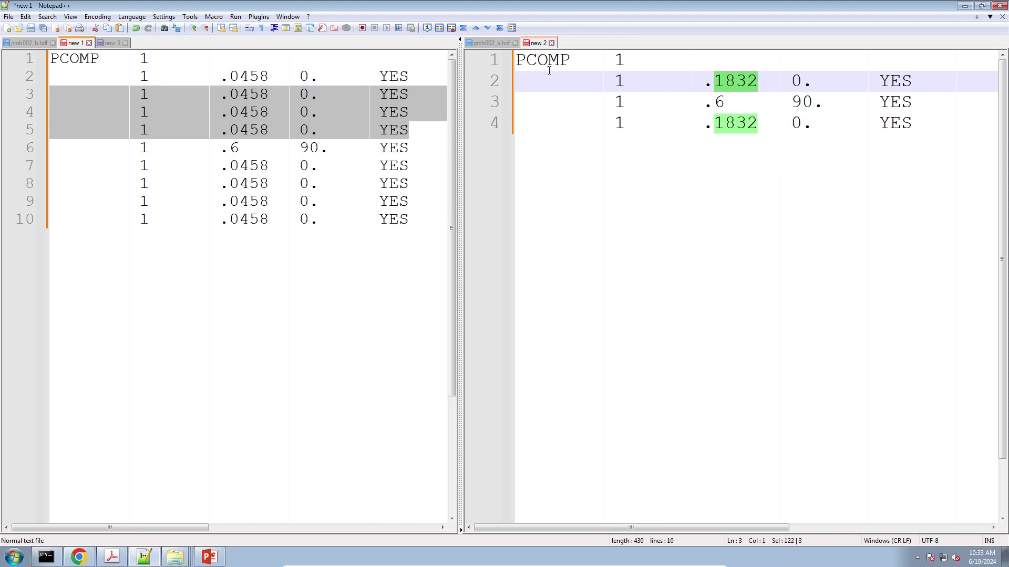
left_click(107, 43)
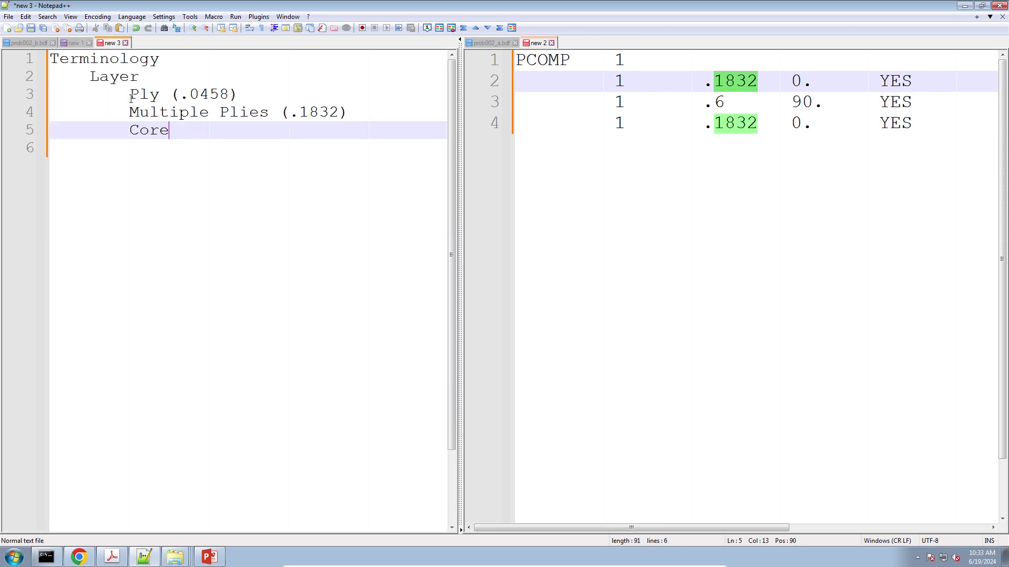
left_click_drag(131, 112, 347, 112)
Step: Compare the first four .0458 ply rows in new 1 with the first .1832 layer row in new 2
left_click(68, 44)
left_click_drag(419, 129, 52, 80)
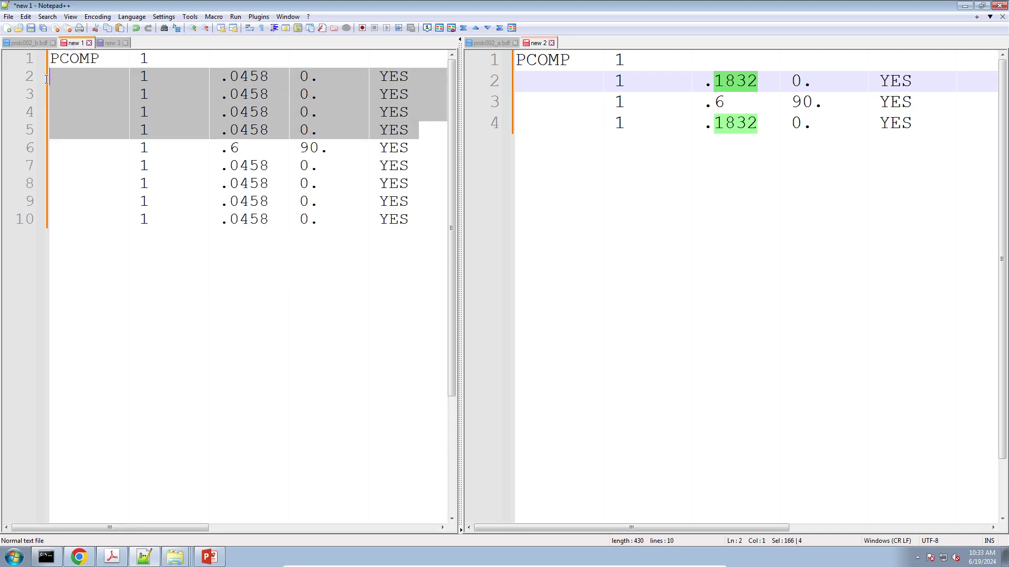
left_click(659, 102)
triple_click(744, 82)
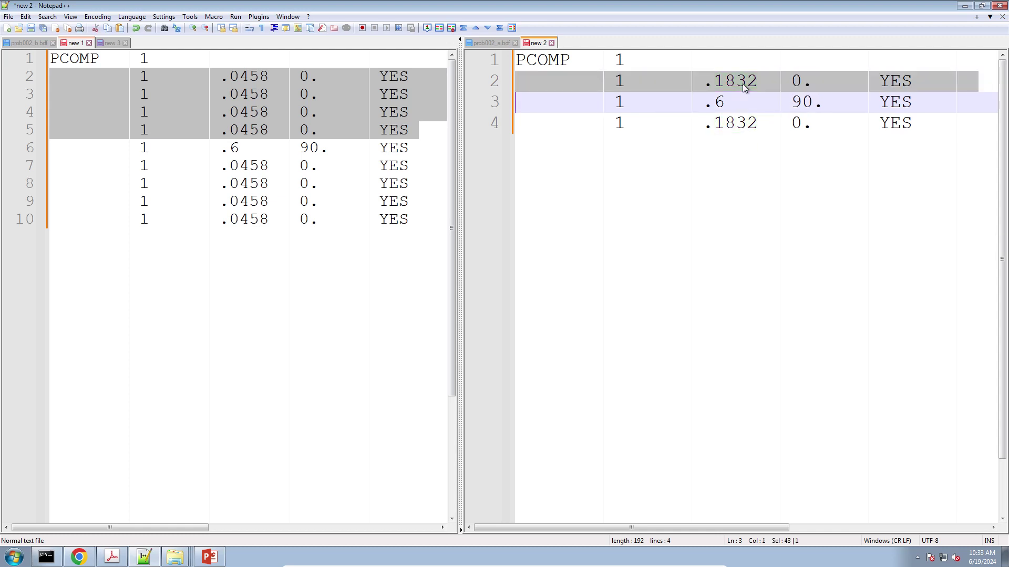
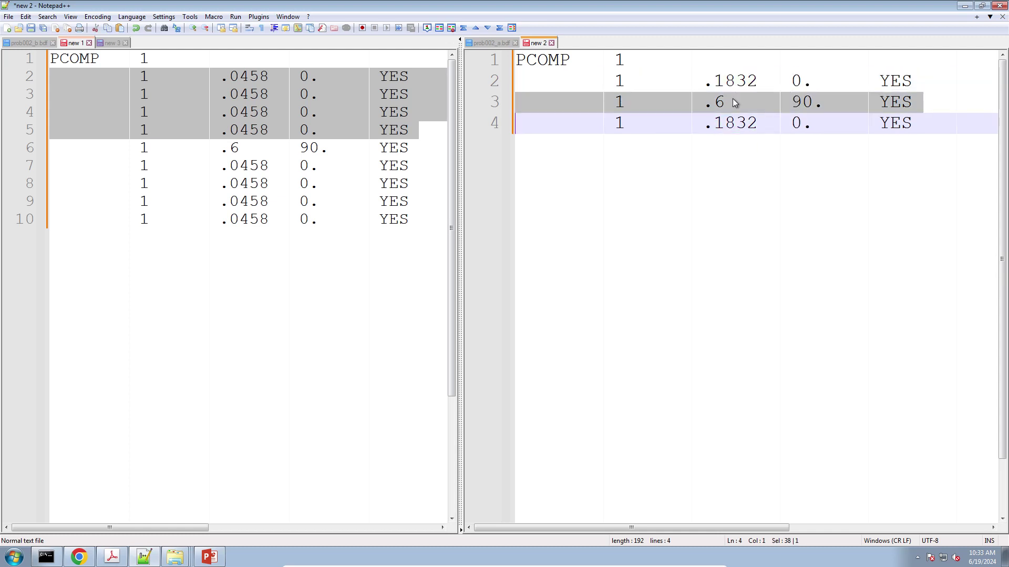
Step: Highlight the .6 core row in new 1 and the matching Core term in the terminology notes
triple_click(303, 147)
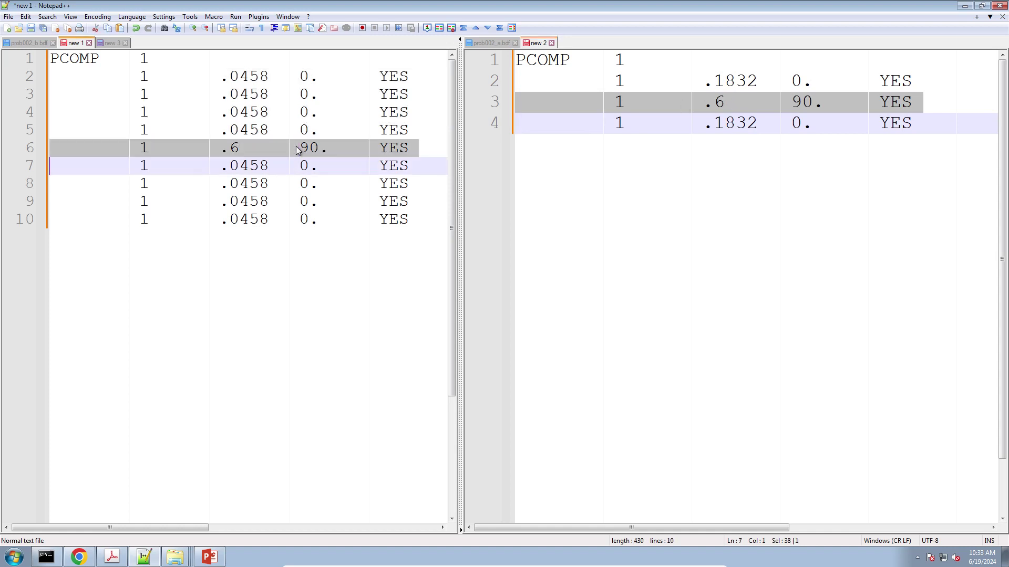
left_click(109, 43)
triple_click(150, 131)
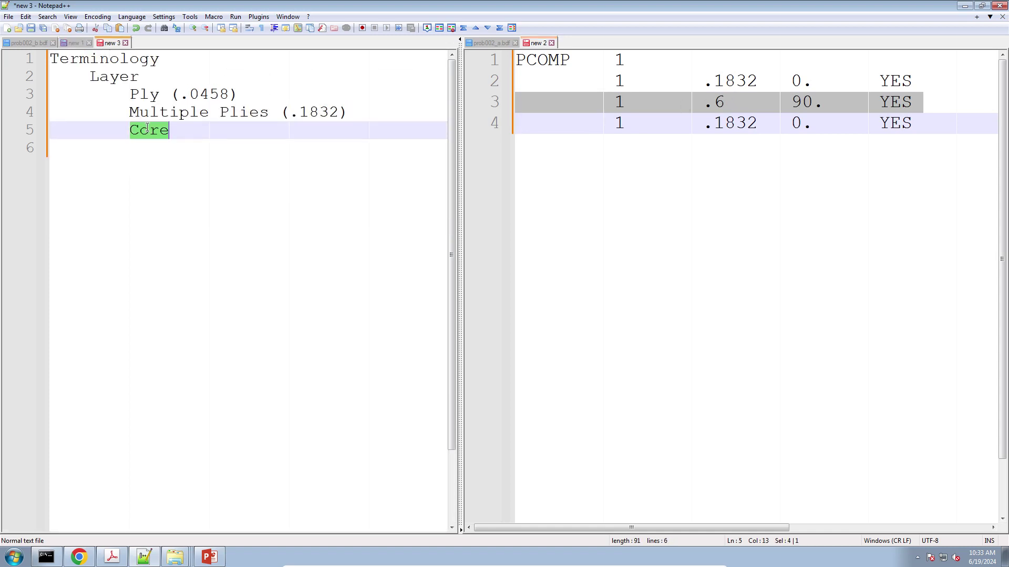
left_click(668, 122)
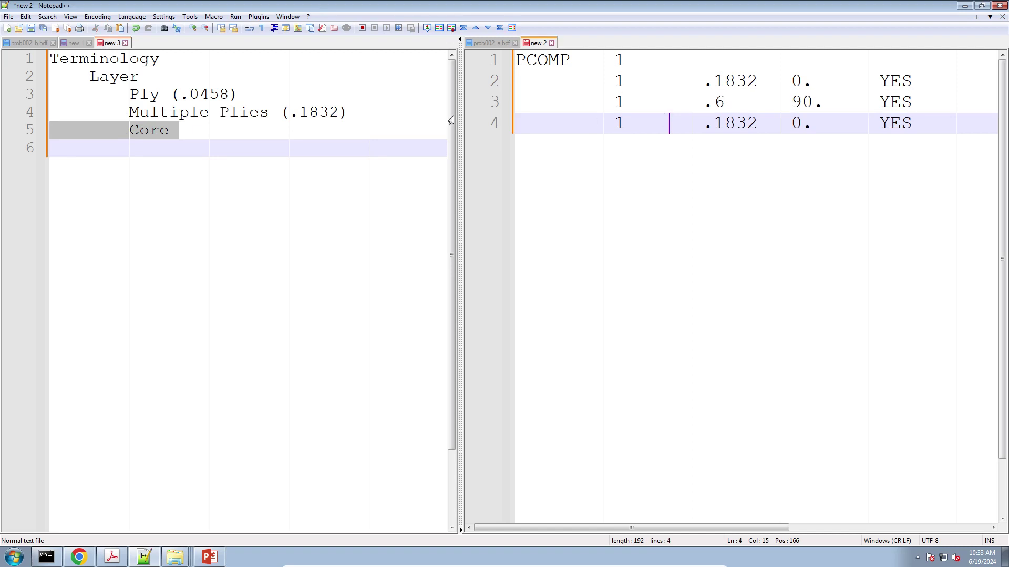
left_click(129, 130)
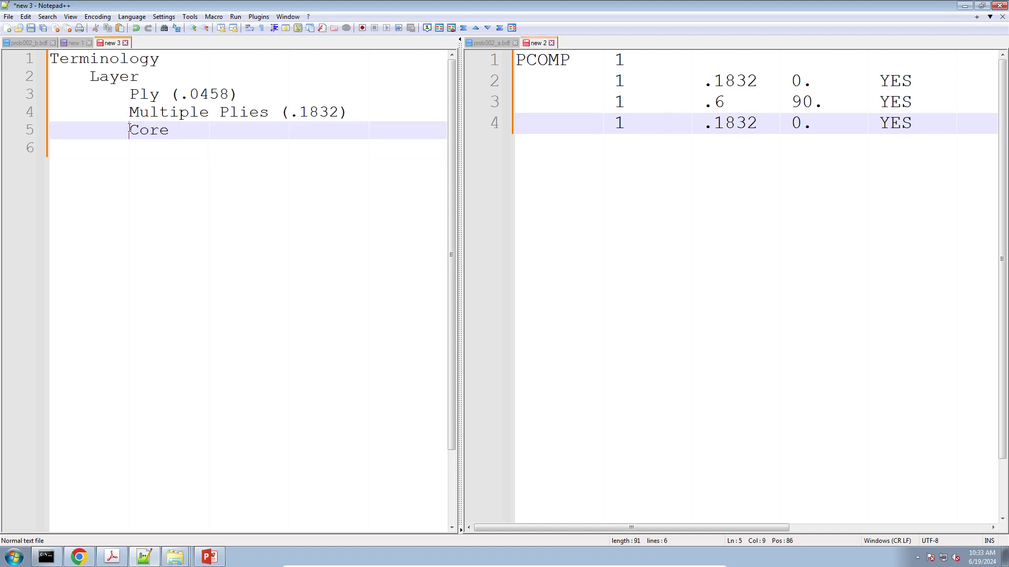
Step: Review the new 1 PCOMP entry through its last row and highlight the Layer term in the terminology notes
left_click(74, 42)
key("ctrl+End")
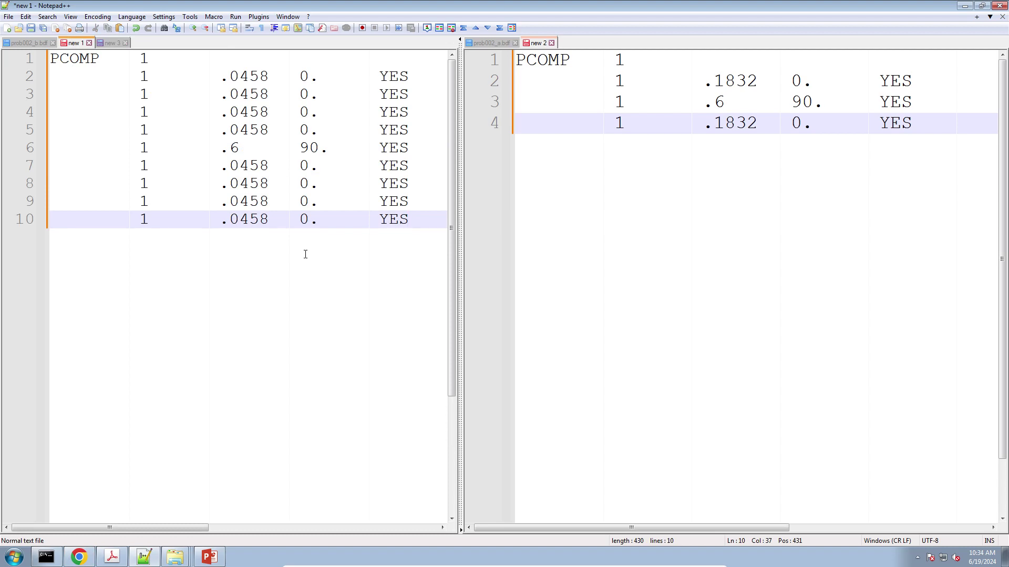
left_click(111, 44)
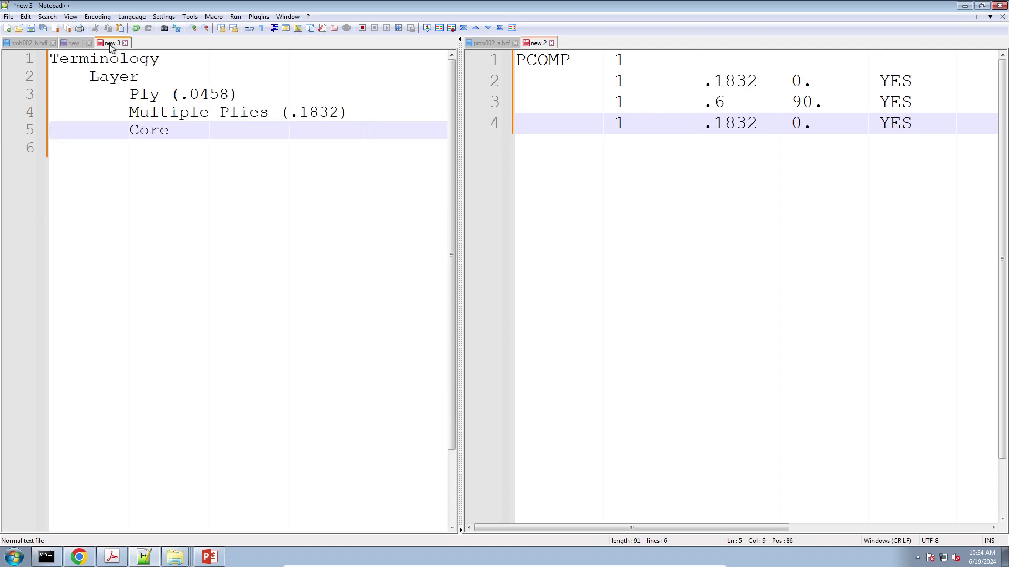
double_click(105, 79)
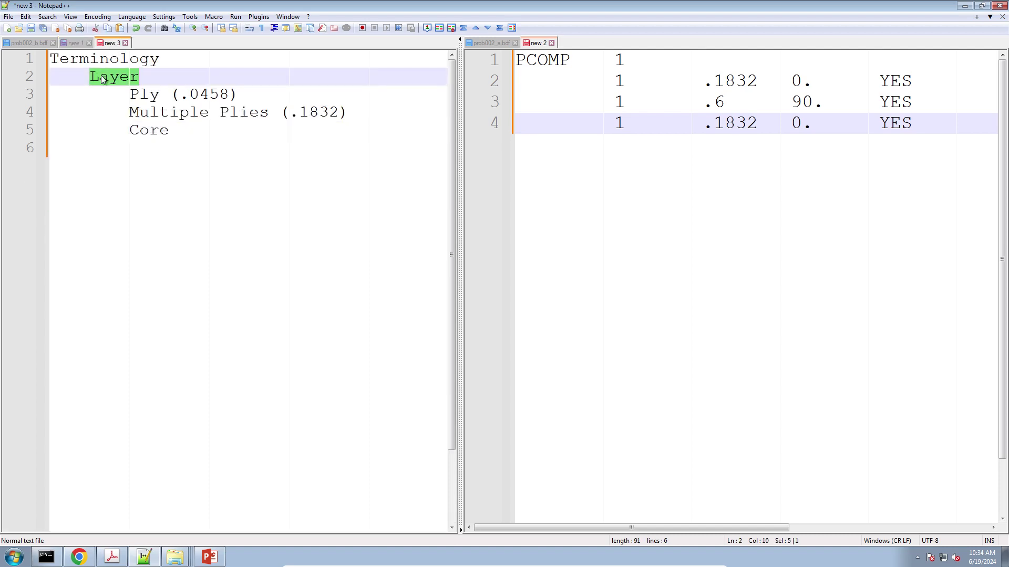
Step: Highlight all layer rows of the new 1 PCOMP entry and the whole PCOMP entry in new 2
left_click(78, 44)
left_click_drag(412, 219, 51, 78)
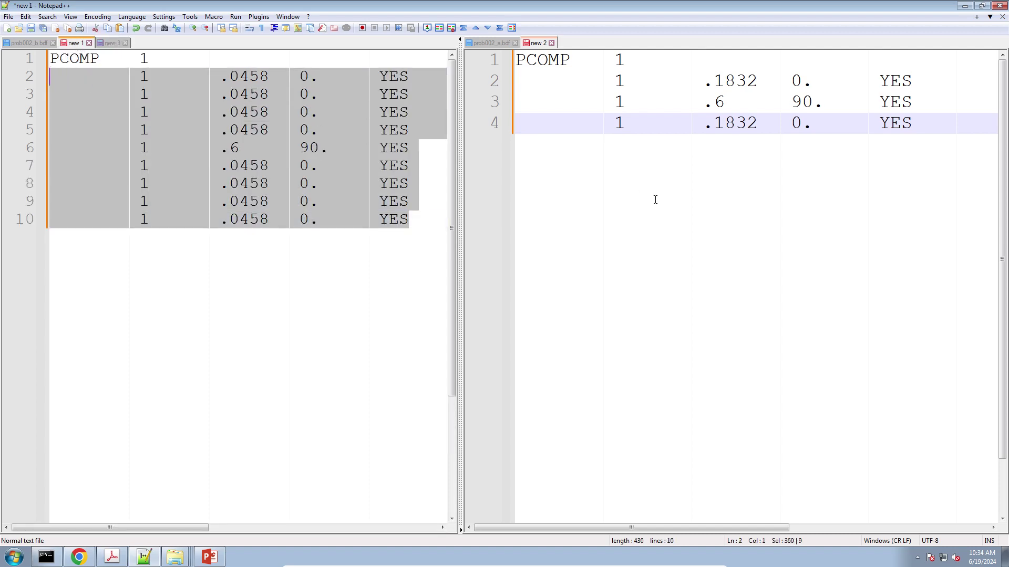
left_click(804, 225)
key("ctrl+a")
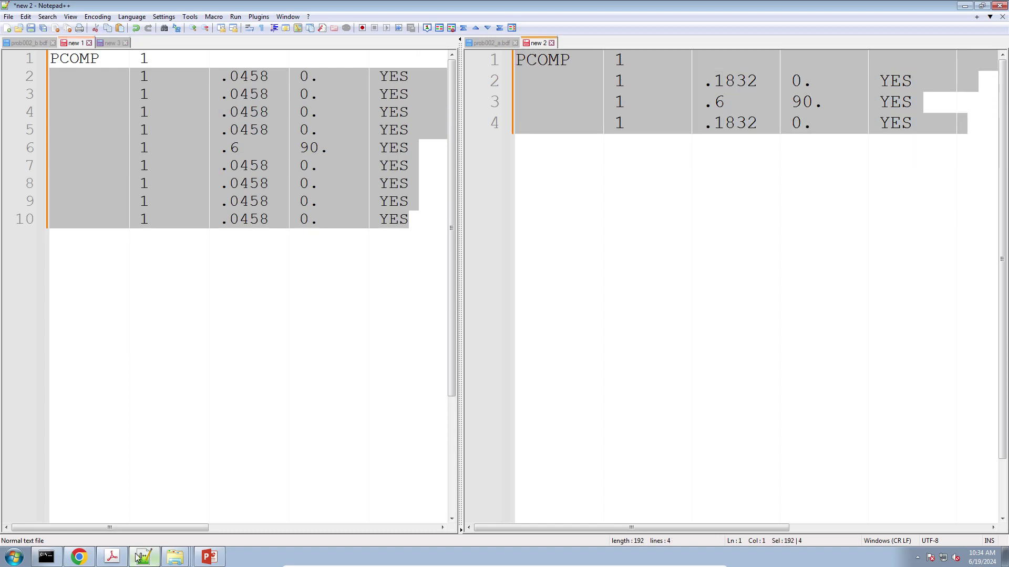
Step: Check the laminate in the Chrome viewer, return to Notepad++ and clear the row selection in new 1
left_click(79, 557)
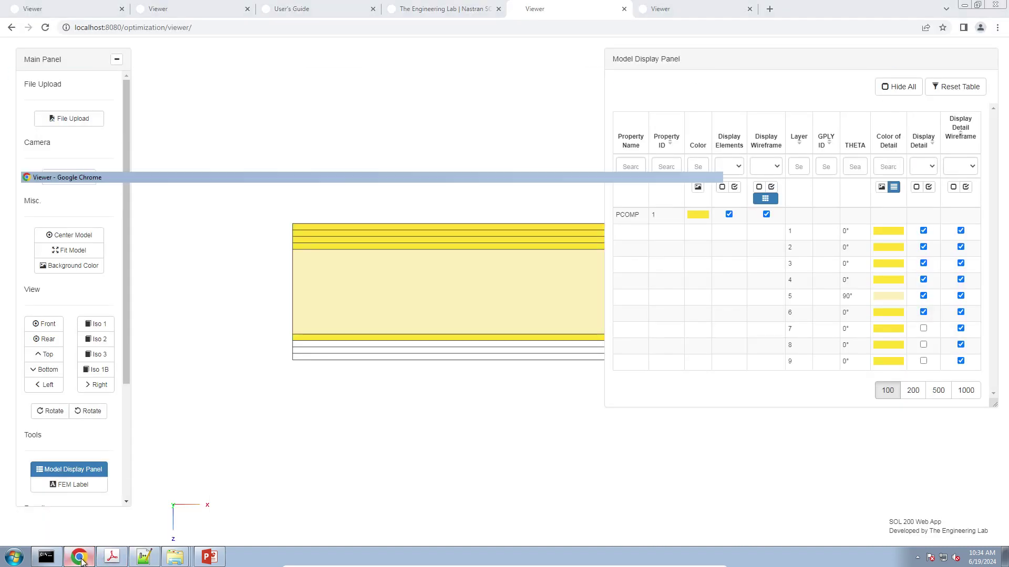
left_click(79, 557)
left_click(429, 271)
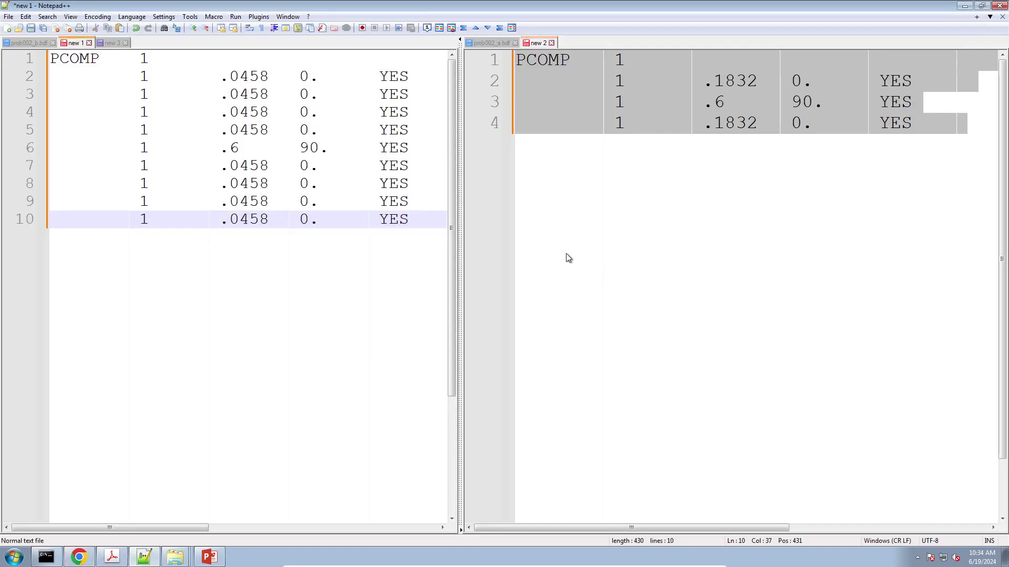
Step: Clear the row selection in new 2, switch to Chrome and turn on the detail display for all layers of the nine-layer laminate
left_click(503, 262)
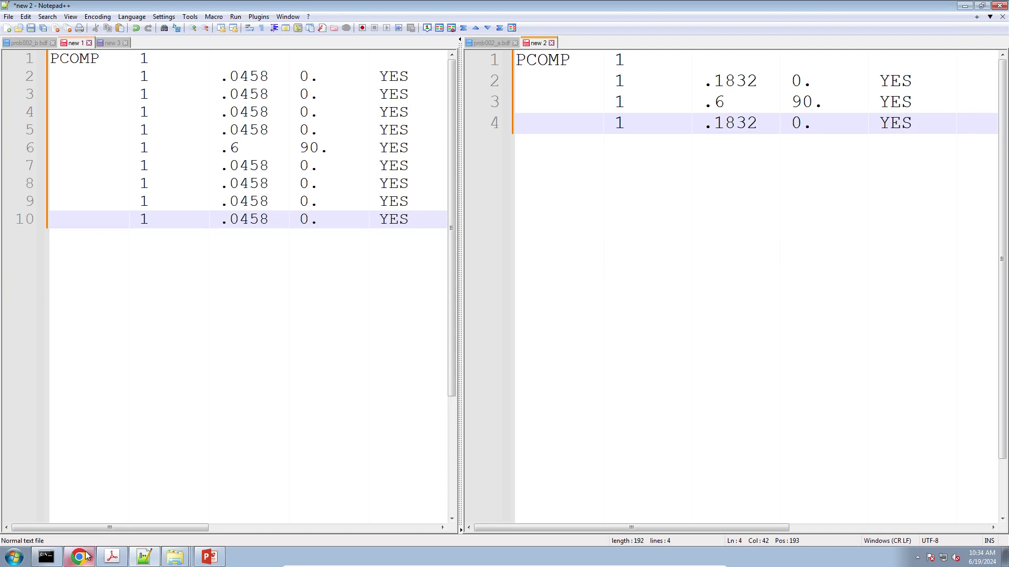
mouse_move(88, 556)
left_click(78, 557)
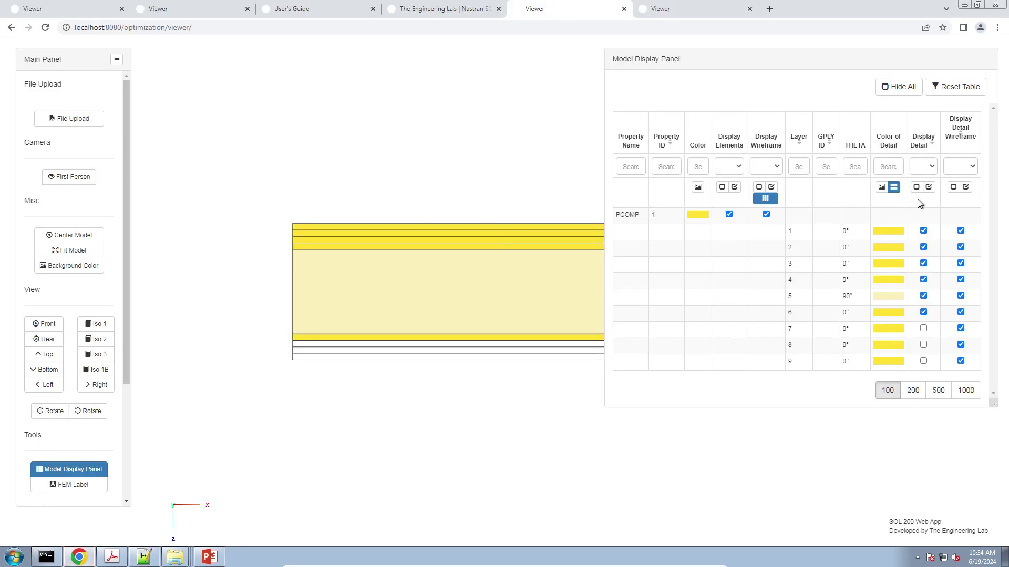
left_click(928, 187)
Step: Compare the nine-layer laminate with the three-layer laminate by alternating between their two viewer pages
left_click(681, 9)
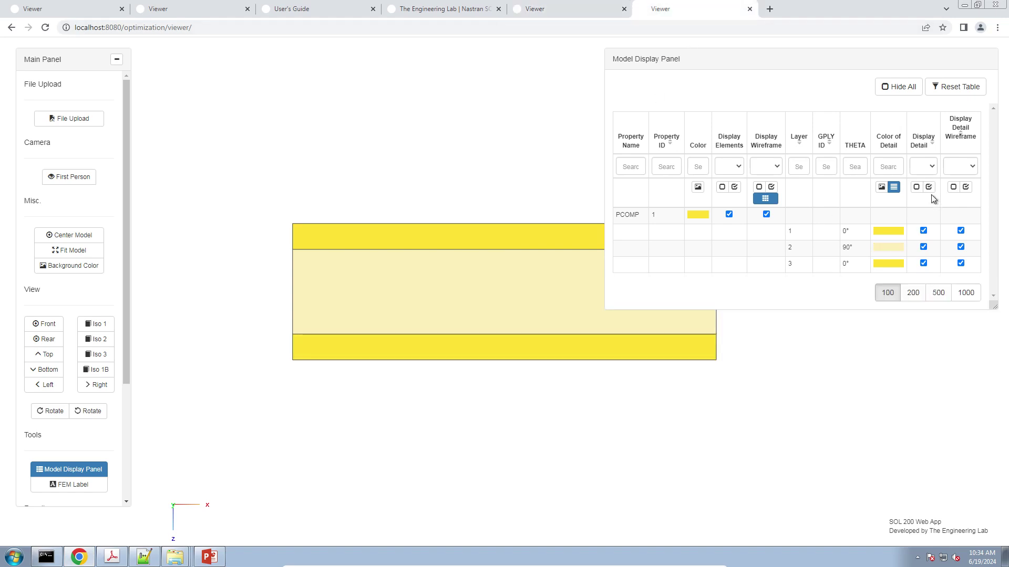
left_click(581, 10)
left_click(663, 10)
left_click(573, 9)
left_click(663, 10)
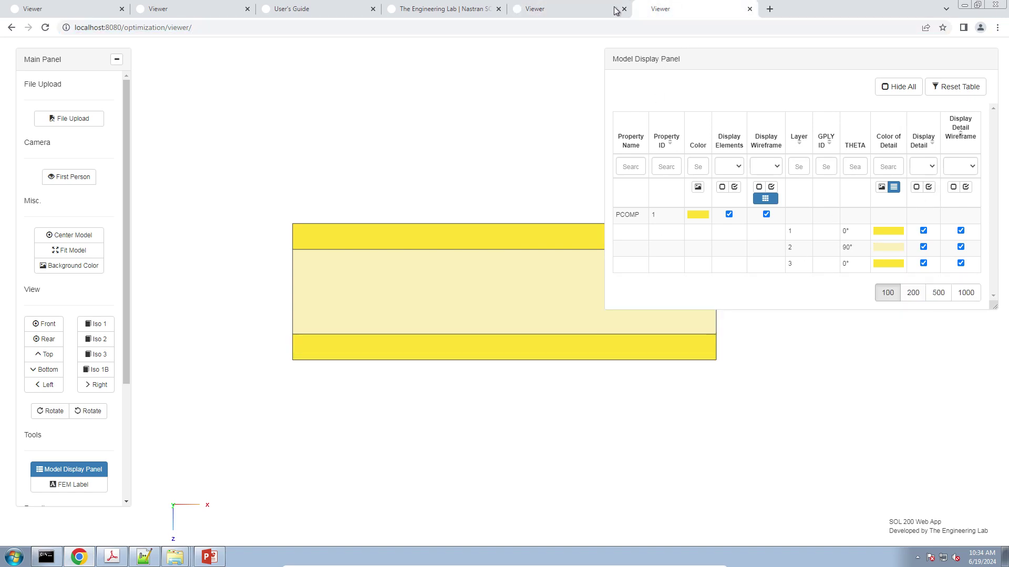
left_click(567, 10)
left_click(699, 9)
left_click(531, 10)
left_click(656, 9)
left_click(573, 9)
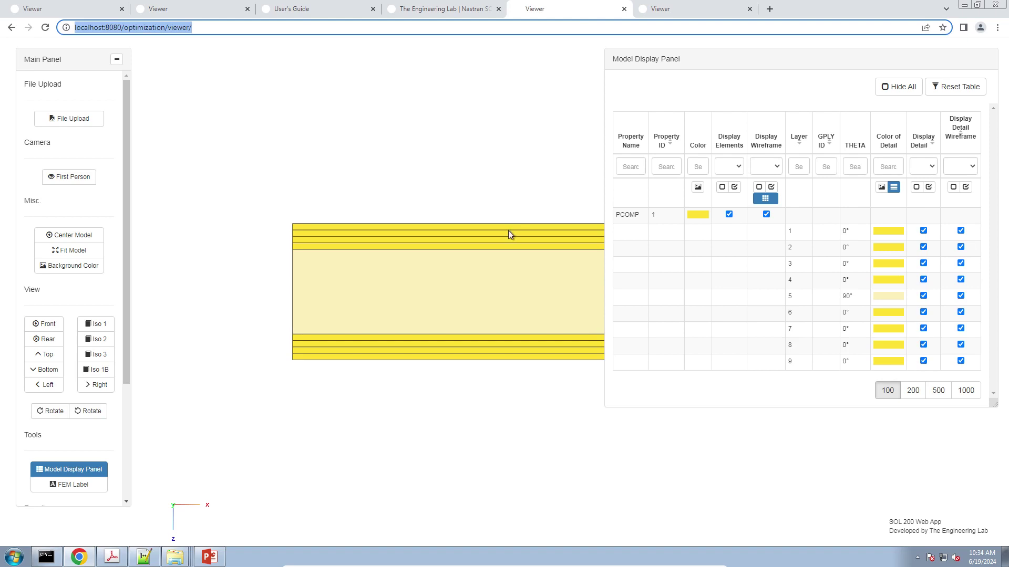
left_click(683, 11)
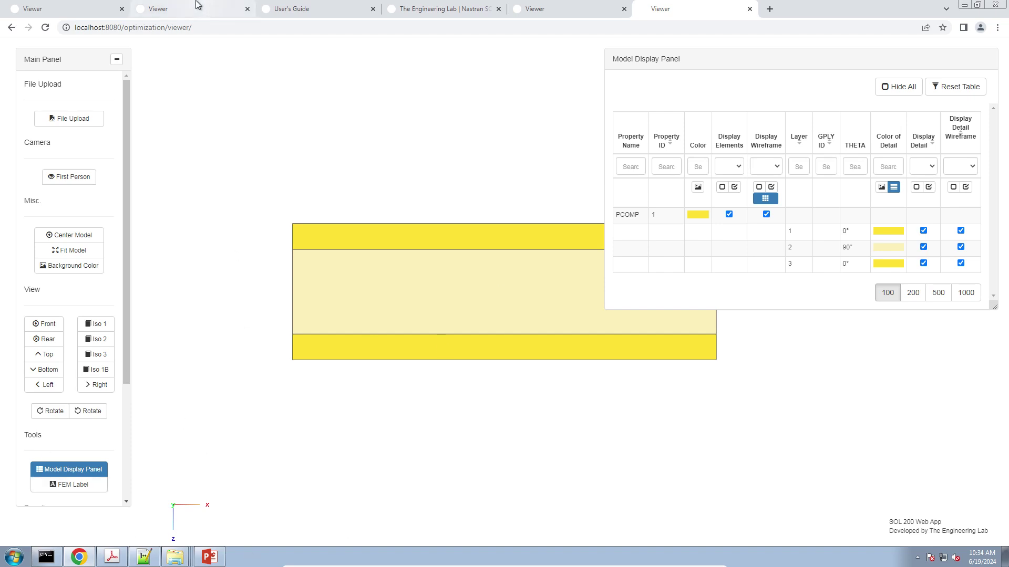
Step: Go from the User's Guide to the SOL 200 Web App home page and open the Tutorials and User's Guide section
left_click(279, 11)
left_click(982, 50)
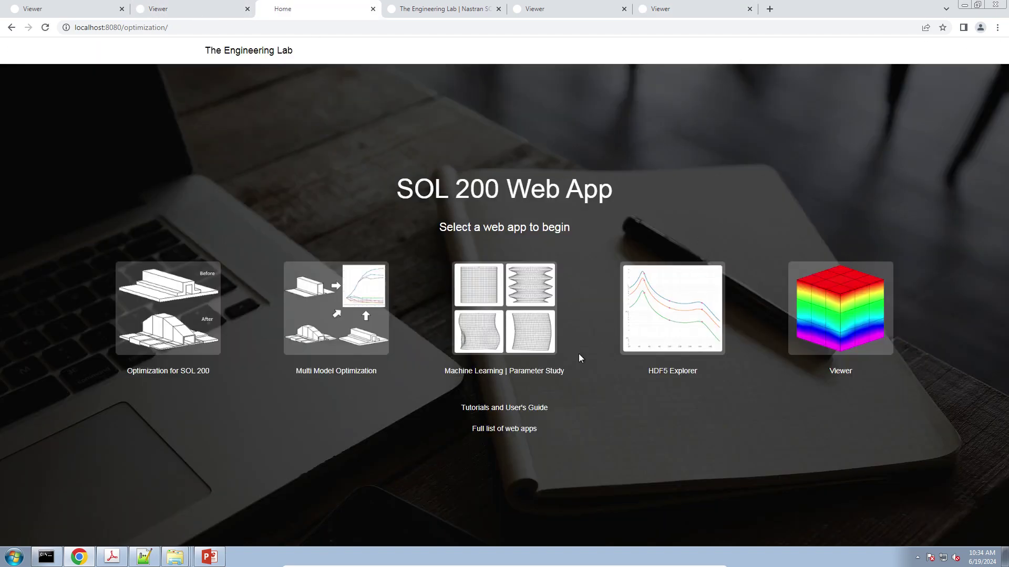
left_click(513, 409)
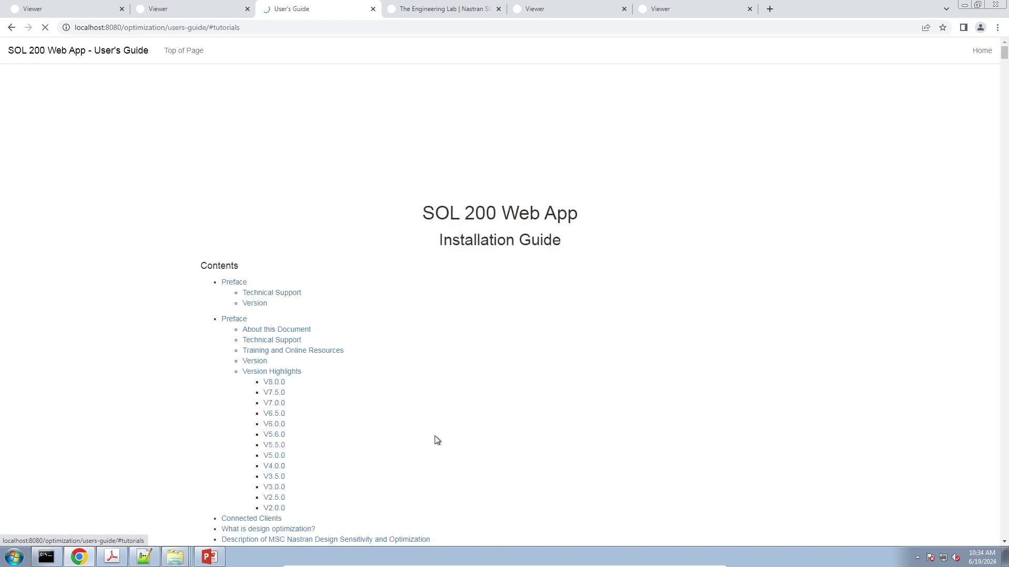
Step: Delete the existing 1_starting_files folder and 1_starting_files.zip from Downloads and return to the tutorials page
mouse_move(168, 558)
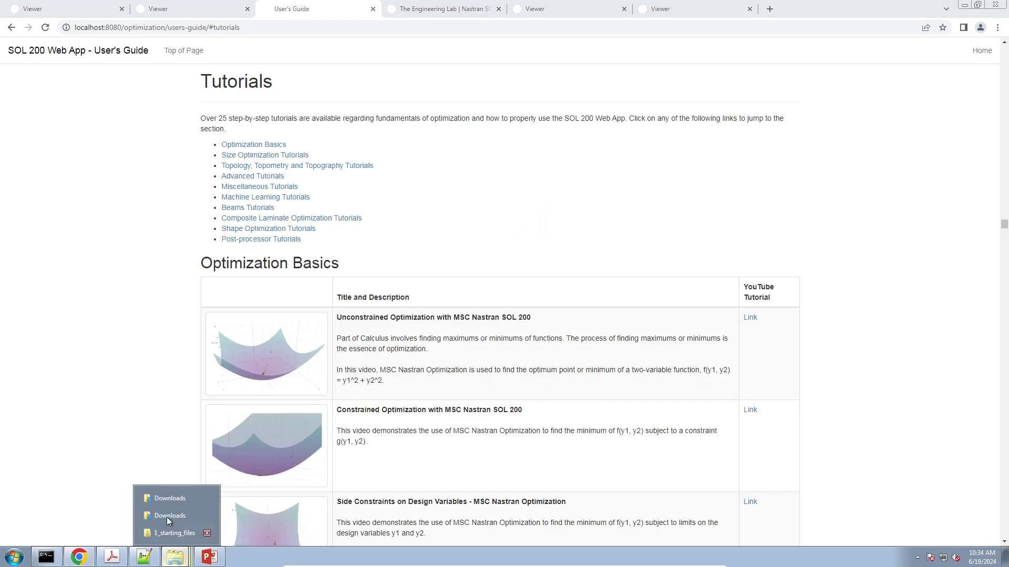
left_click(167, 499)
left_click_drag(727, 310, 628, 66)
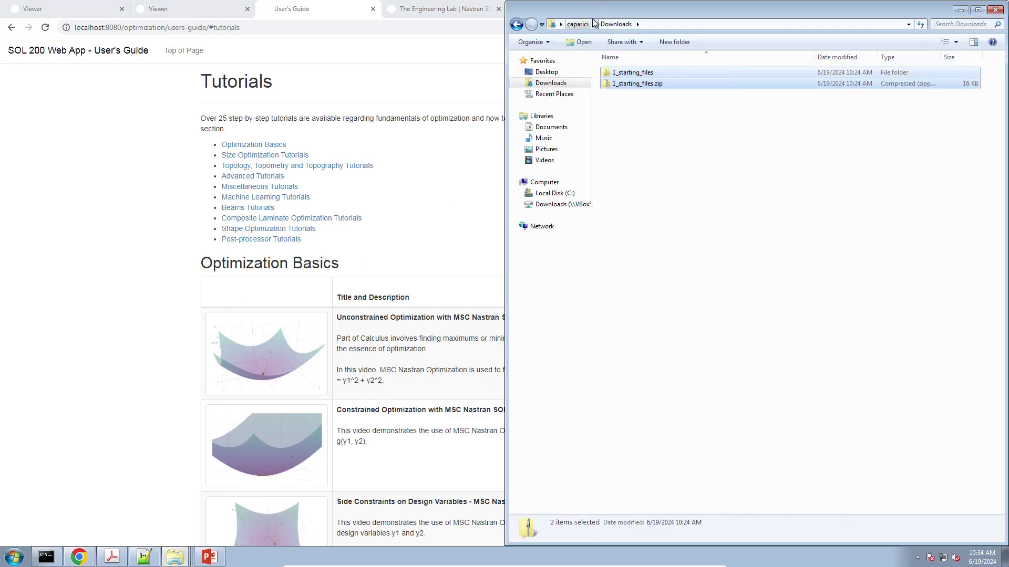
key("Delete")
key("Return")
left_click(443, 194)
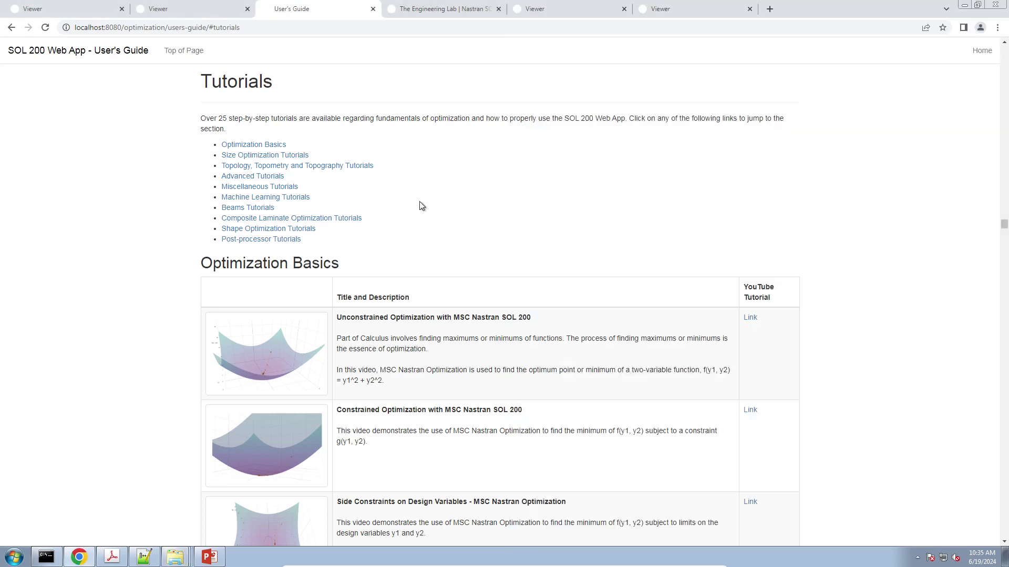
Step: Find the MSC Nastran Results - PCOMP - Ply stresses exercise in the Post-processor Tutorials and download its starting BDF files
left_click(272, 241)
scroll(306, 374, "down", 8)
scroll(304, 367, "up", 2)
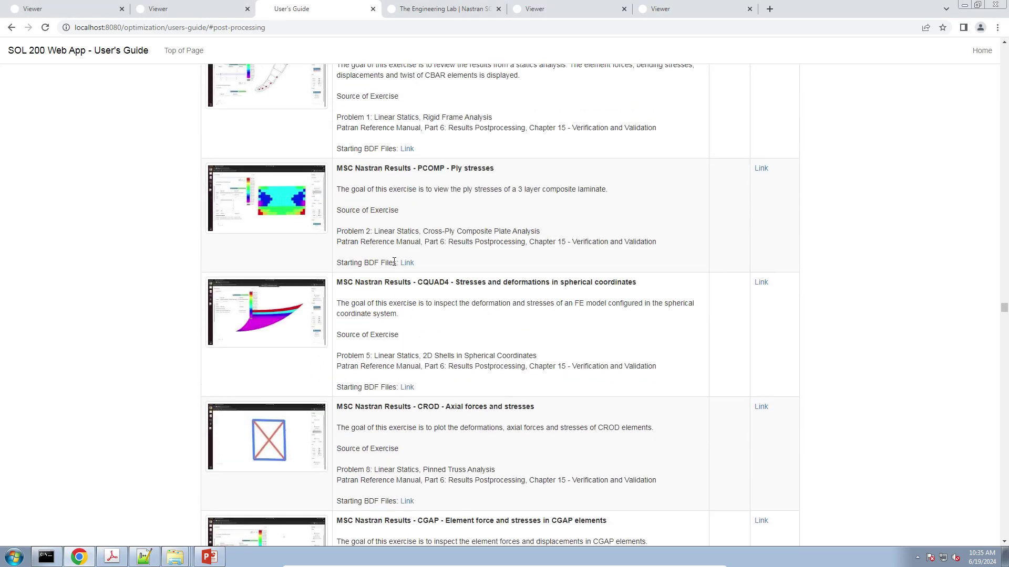
left_click_drag(383, 169, 543, 171)
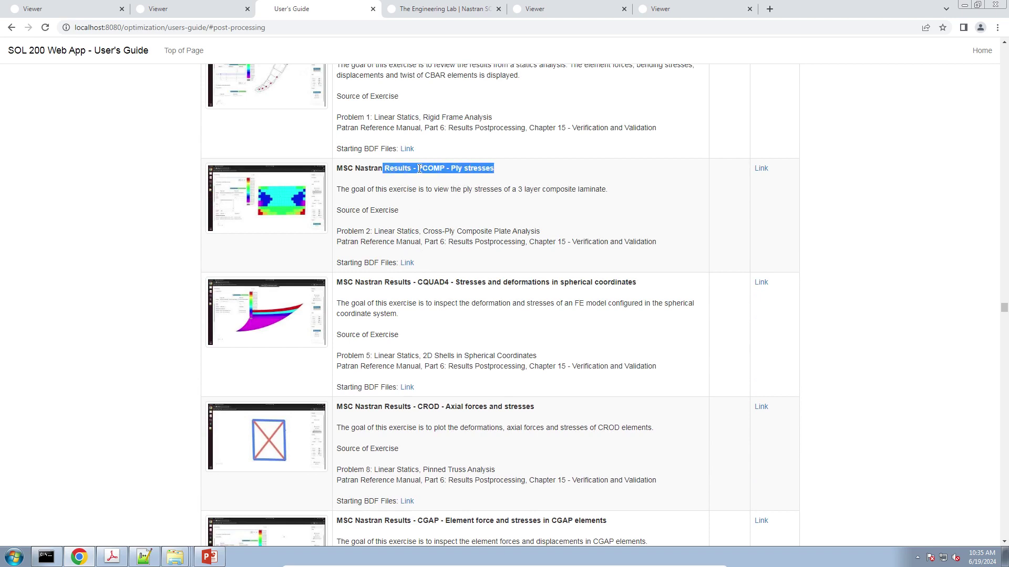
left_click(407, 263)
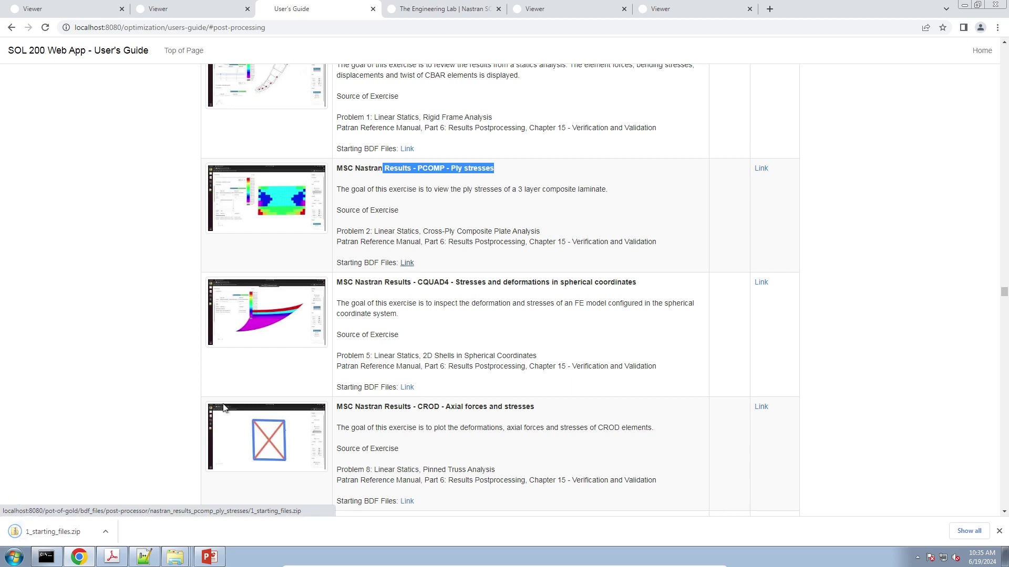
Step: Extract 1_starting_files.zip in the Downloads folder, check the extracted files and return to the browser
mouse_move(175, 560)
left_click(175, 520)
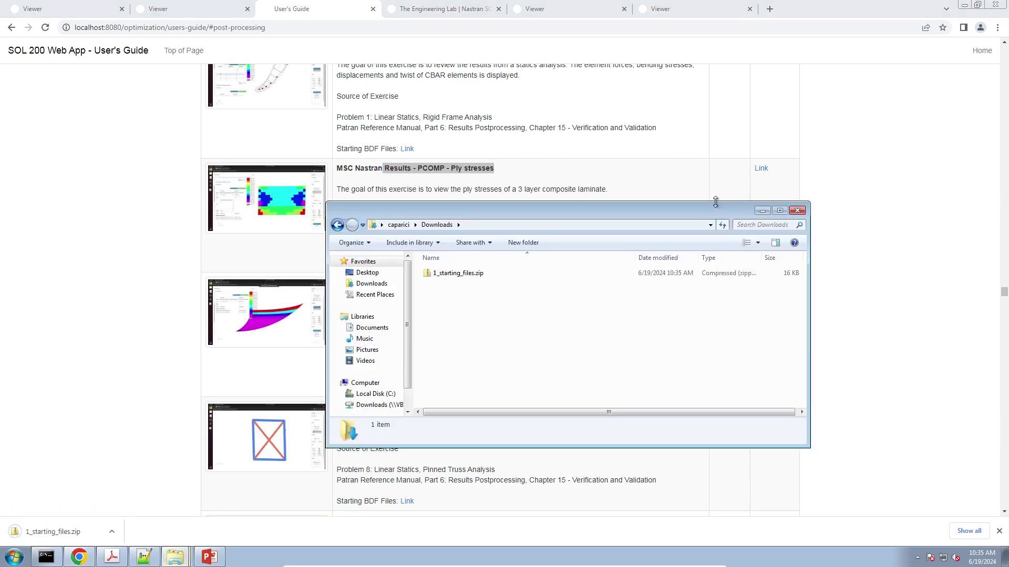
right_click(462, 276)
left_click(499, 310)
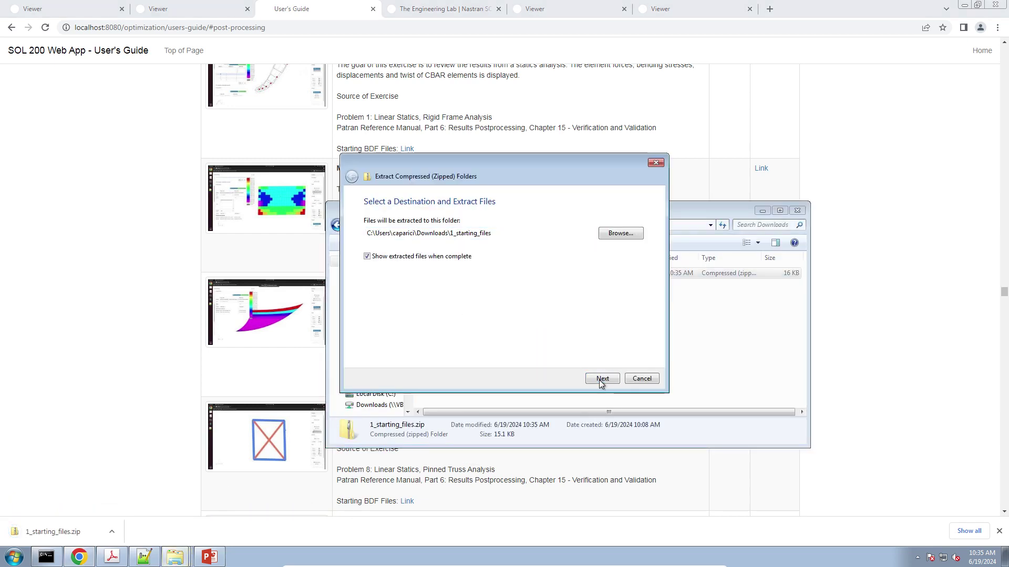
left_click(599, 380)
left_click(475, 310)
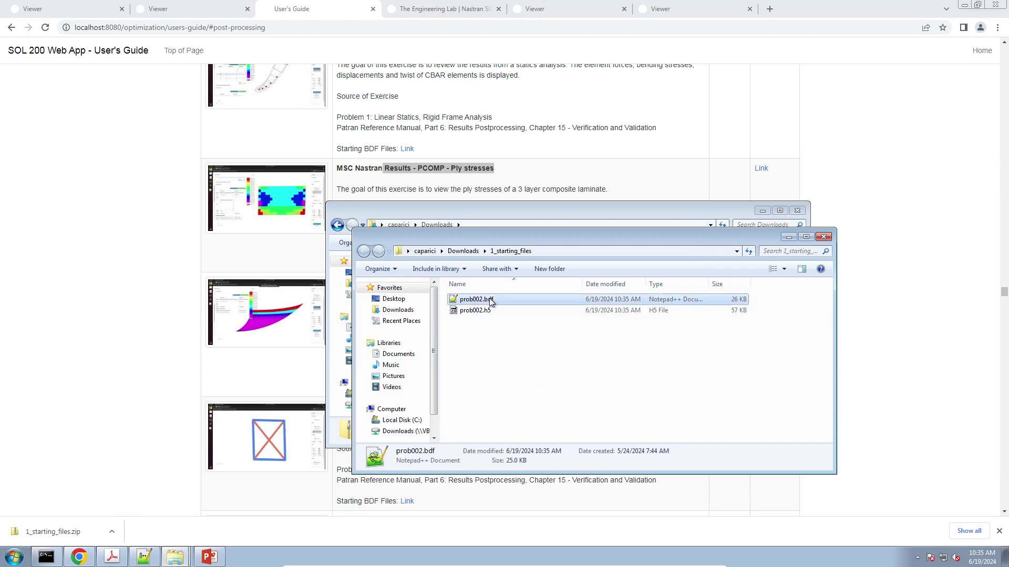
left_click(510, 136)
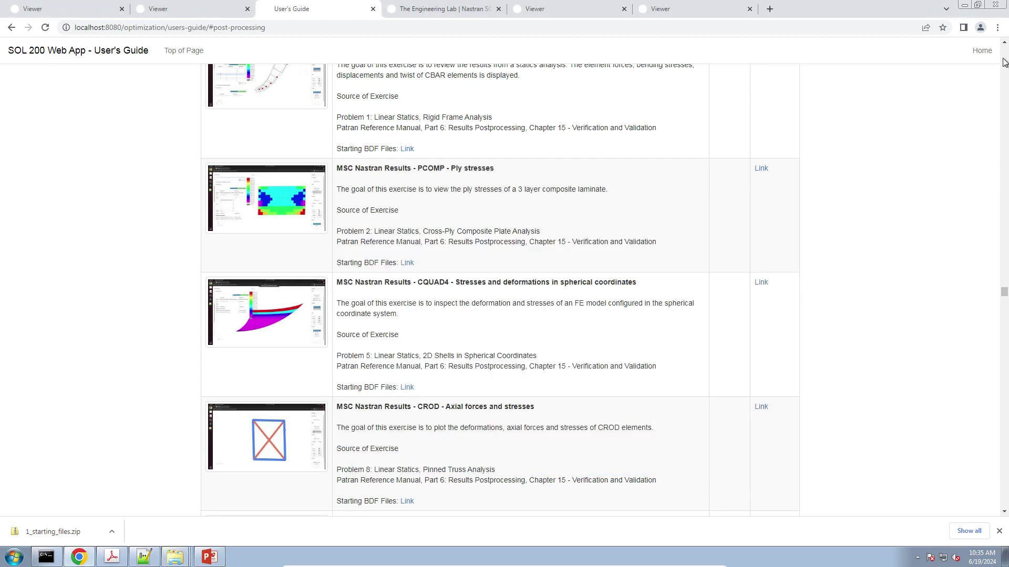
Step: Open the Viewer from the web app's home page and upload prob002.bdf from Downloads\1_starting_files
left_click(981, 51)
left_click(822, 307)
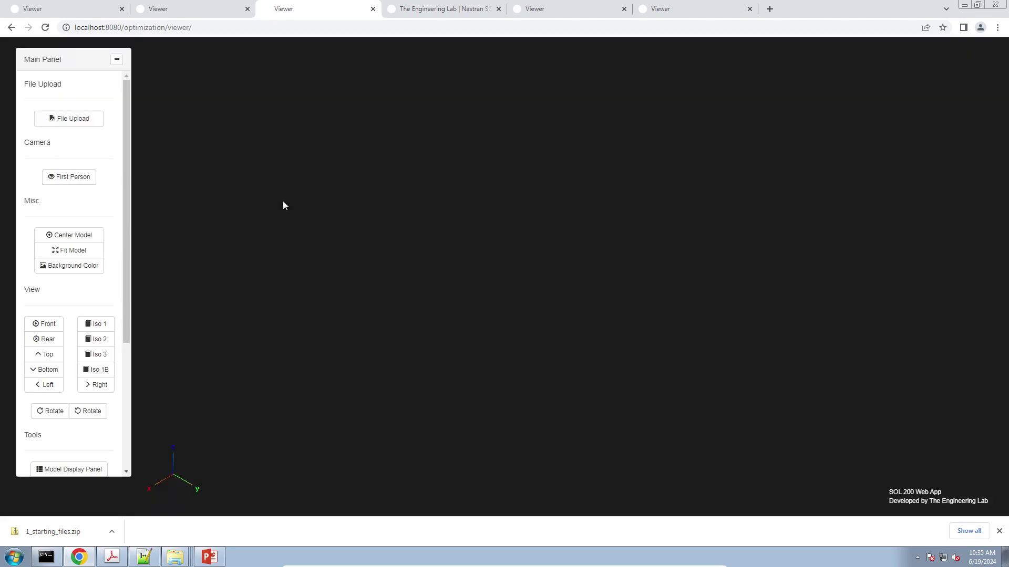
left_click(79, 118)
left_click(572, 185)
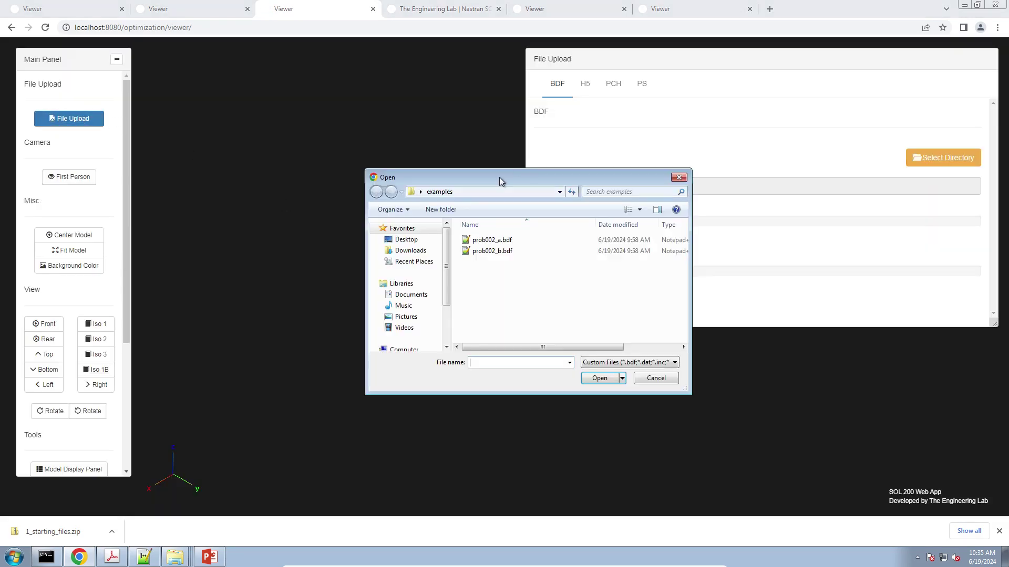
left_click(410, 250)
double_click(493, 240)
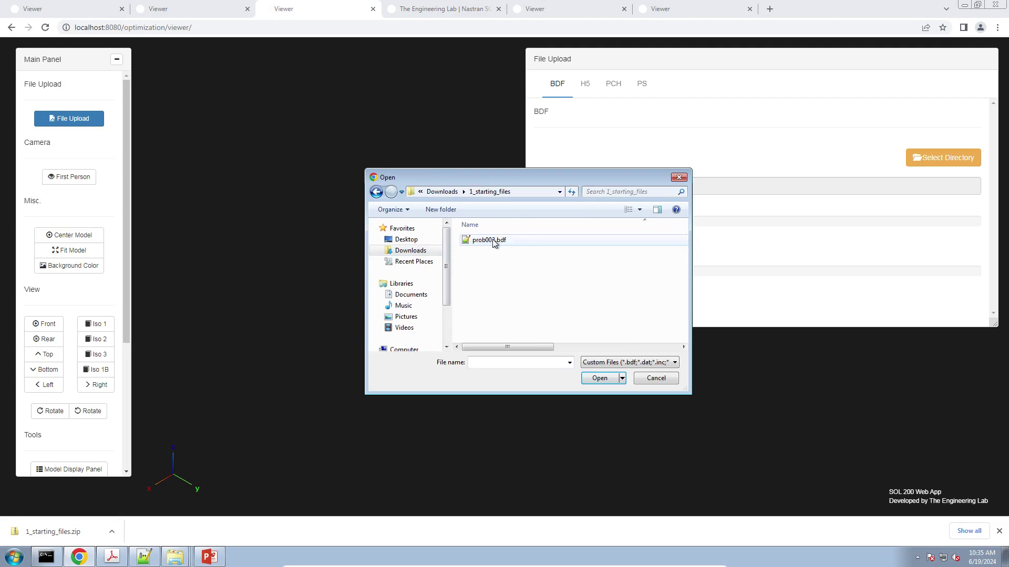
double_click(492, 239)
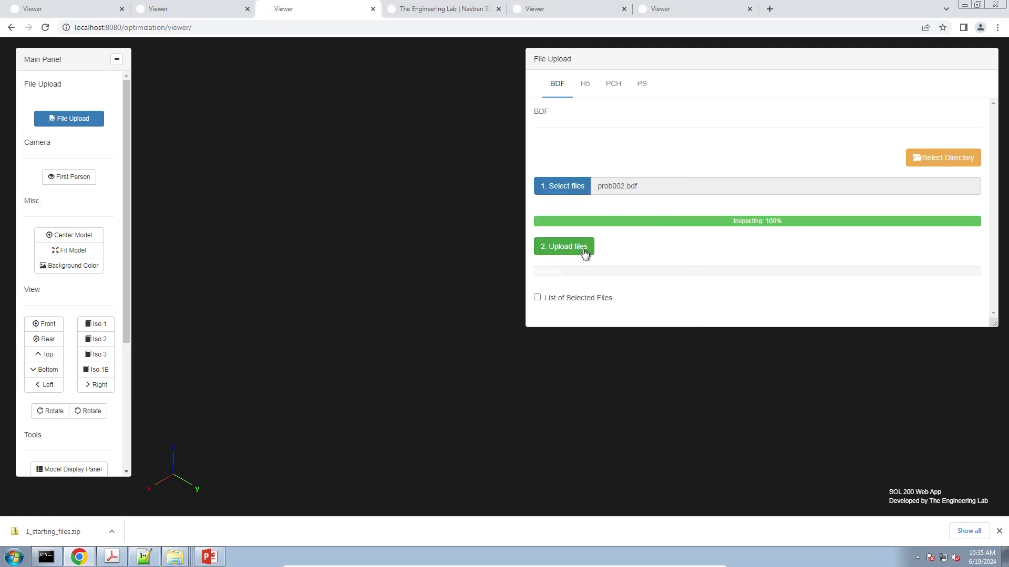
left_click(567, 249)
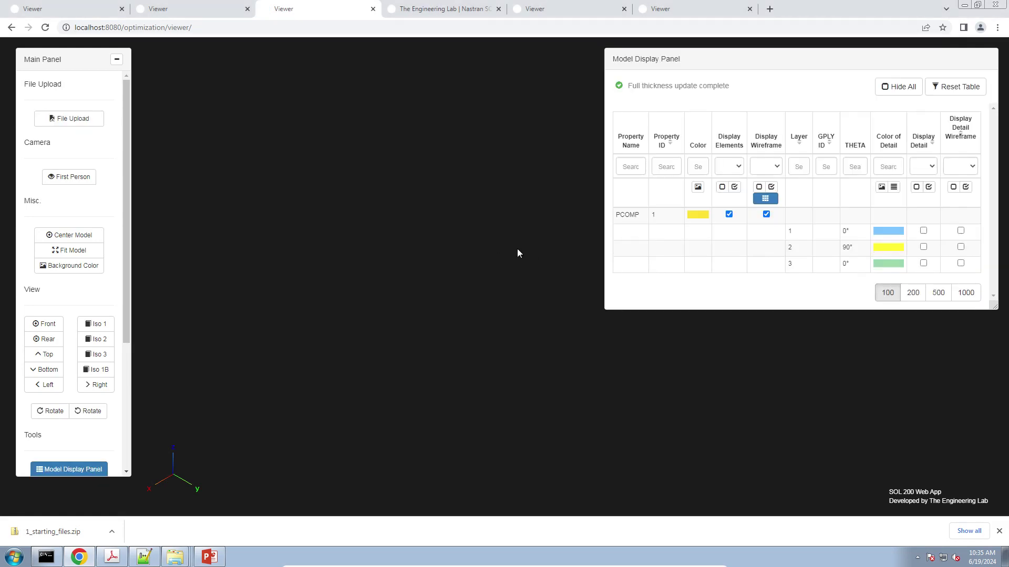
Step: Display the detail and detail wireframe of all three PCOMP layers and switch the layer colors to yellow shades
left_click(929, 187)
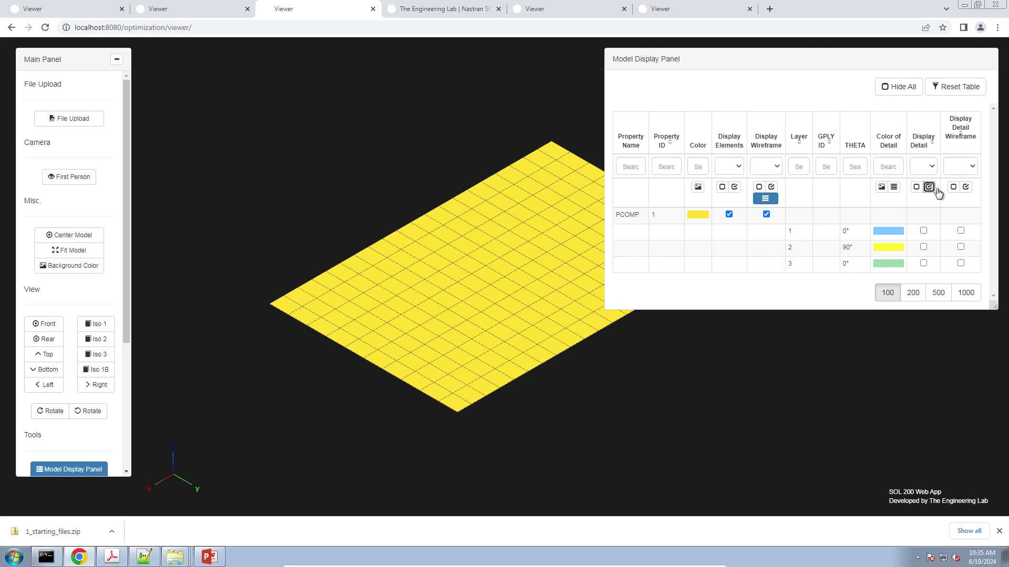
left_click(965, 187)
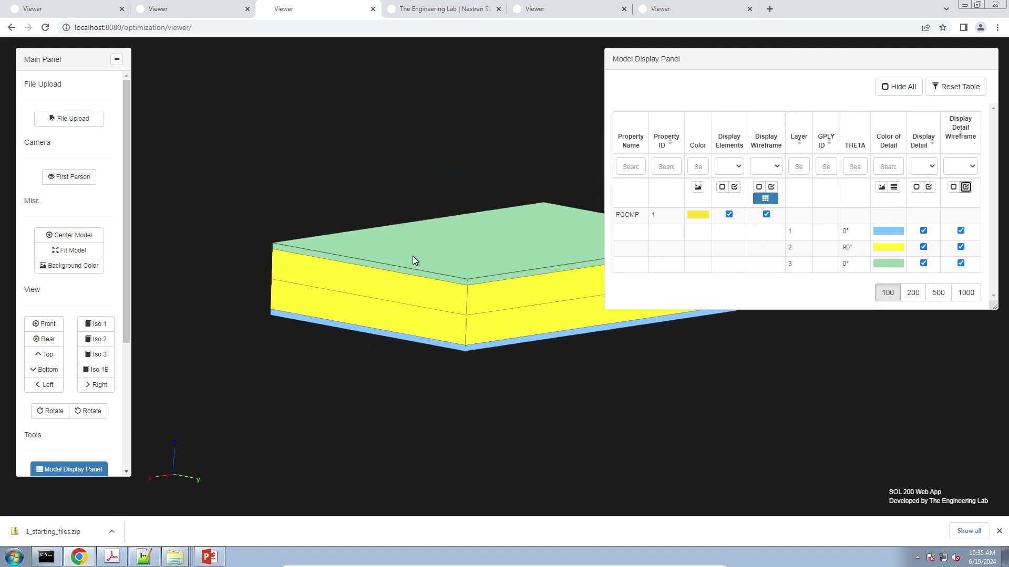
scroll(412, 259, "up", 5)
left_click_drag(469, 207, 481, 231)
left_click(894, 187)
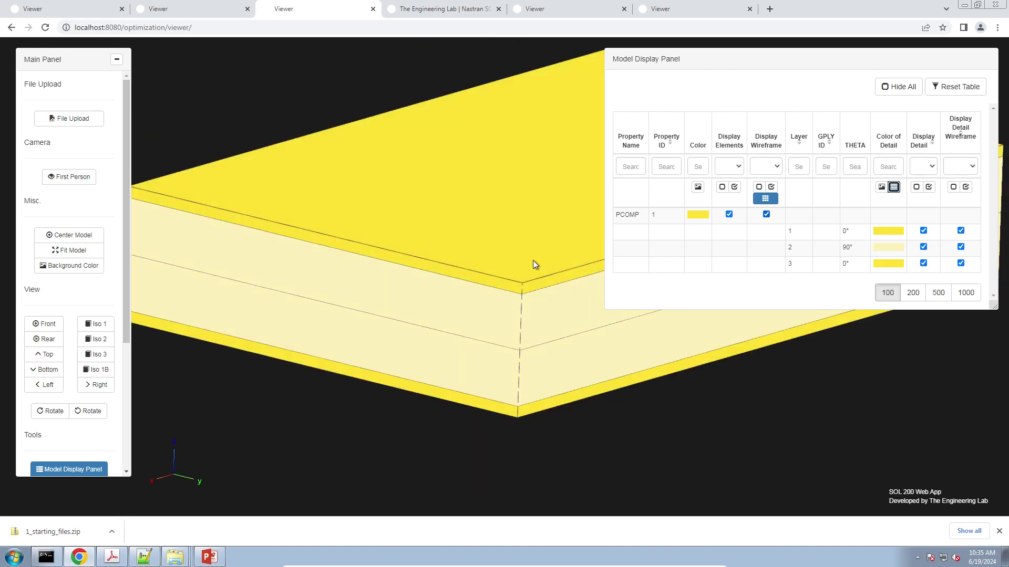
scroll(401, 295, "down", 3)
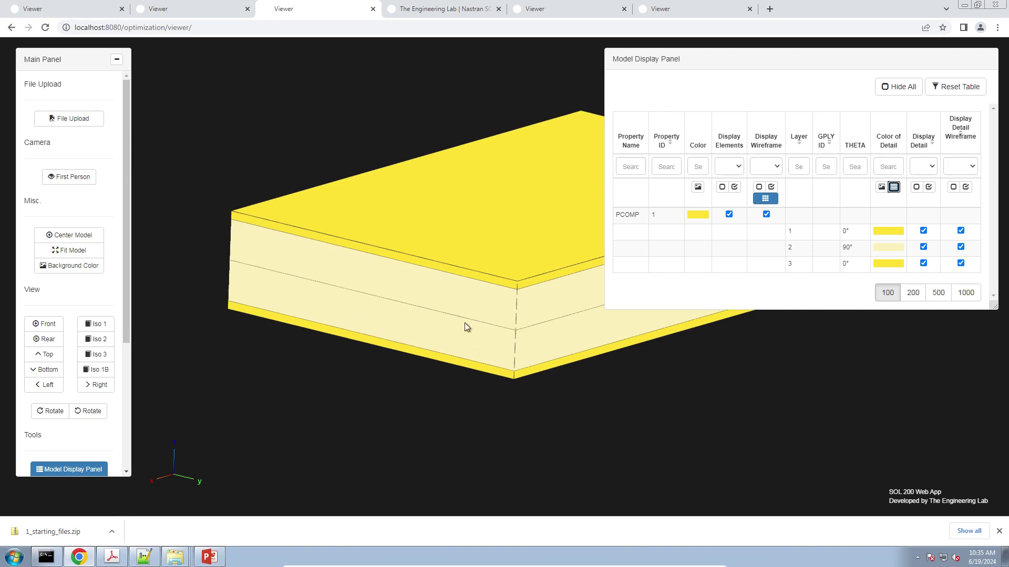
Step: Hide the detail of layers 1 and 2, leaving layer 3 shown, and inspect the laminate's corner up close
right_click_drag(604, 296, 429, 275)
mouse_move(429, 275)
left_mouse_down()
mouse_move(502, 280)
mouse_move(414, 238)
mouse_move(471, 281)
mouse_move(420, 292)
mouse_move(411, 282)
mouse_move(441, 271)
left_mouse_up()
left_click(923, 231)
left_click(923, 247)
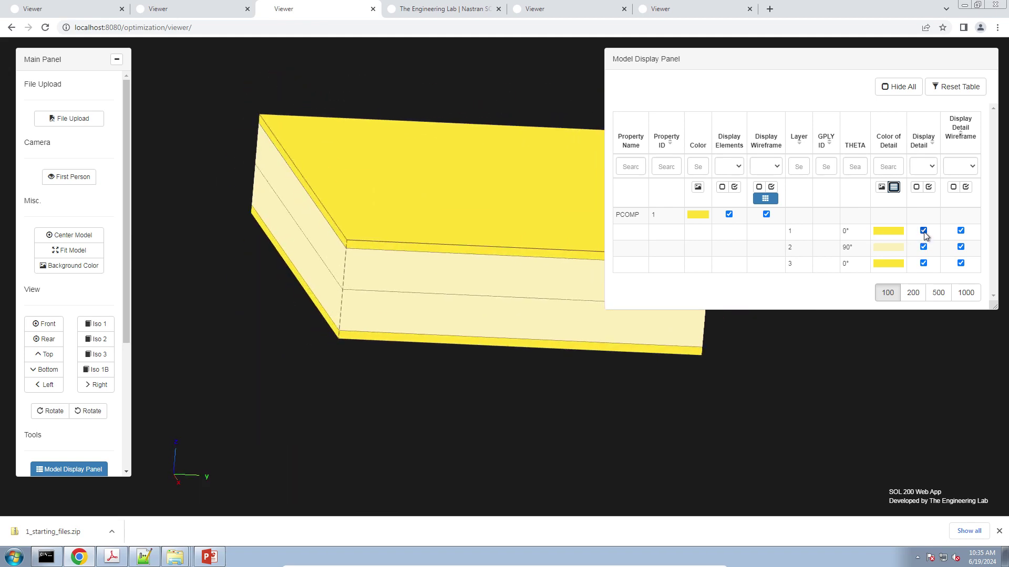
scroll(453, 301, "up", 5)
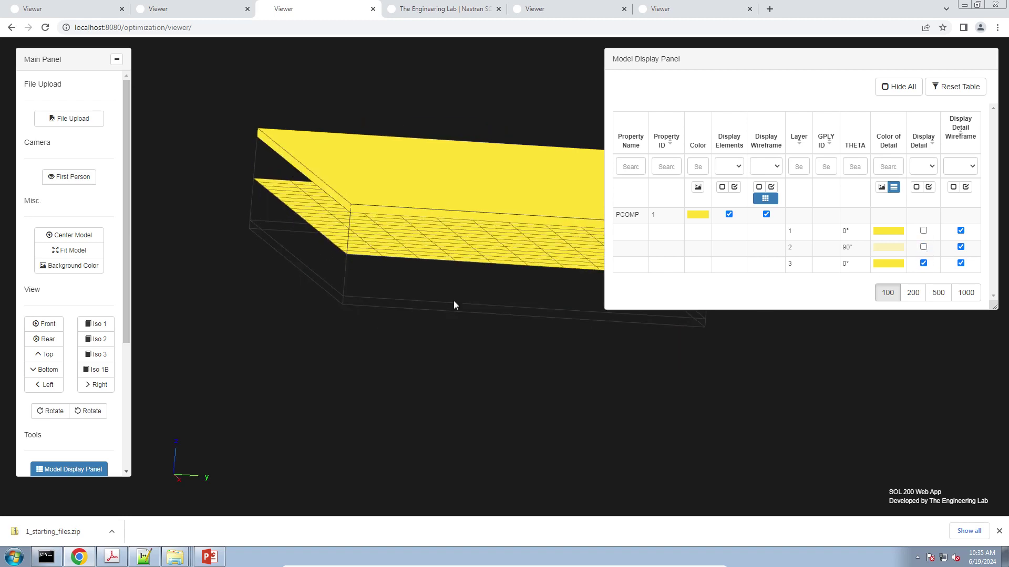
left_click_drag(329, 208, 427, 261)
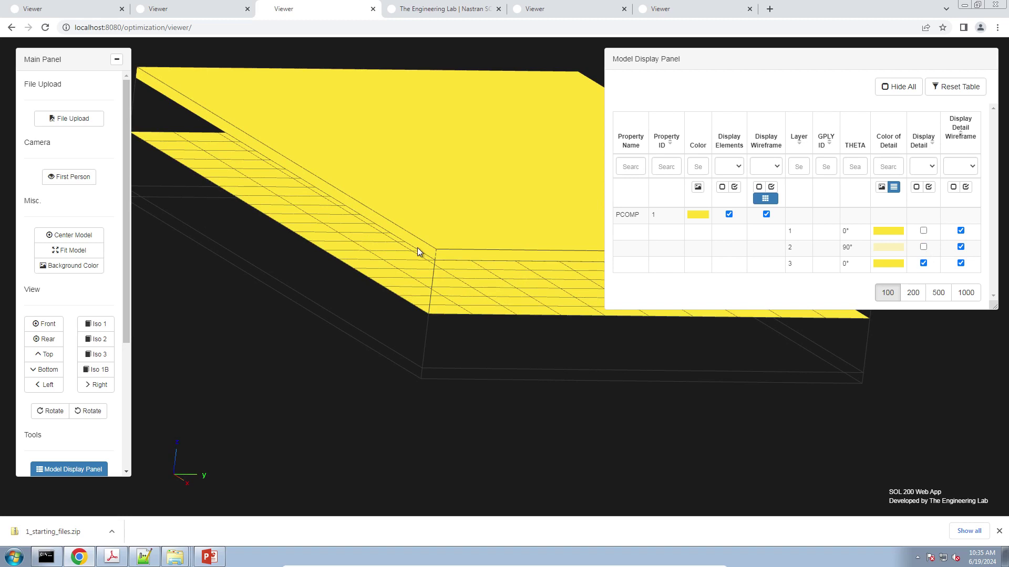
Step: Upload the H5 results file prob002.h5 from 1_starting_files and view the nodal displacement plot from the front
left_click(92, 123)
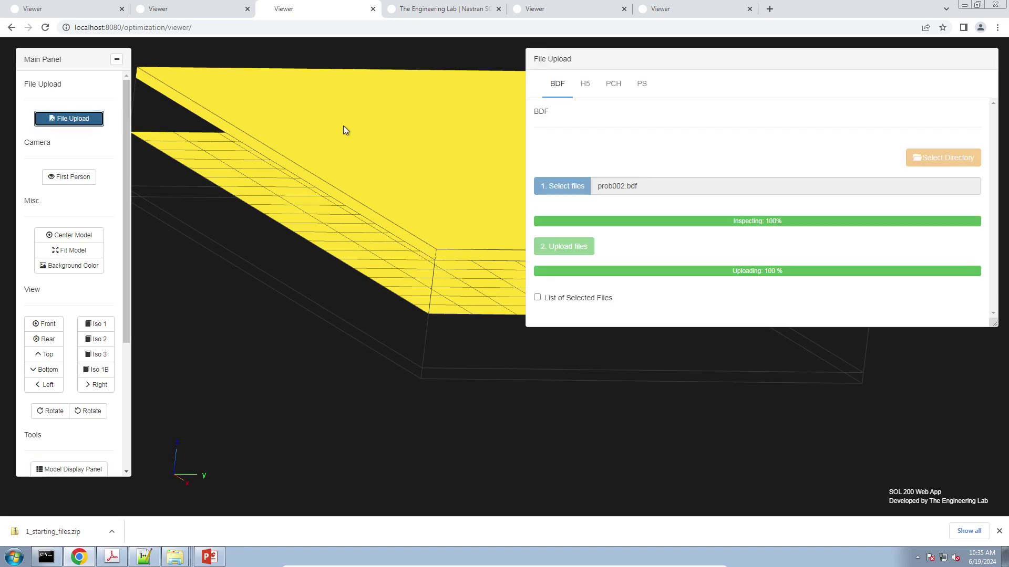
left_click(593, 88)
left_click(647, 229)
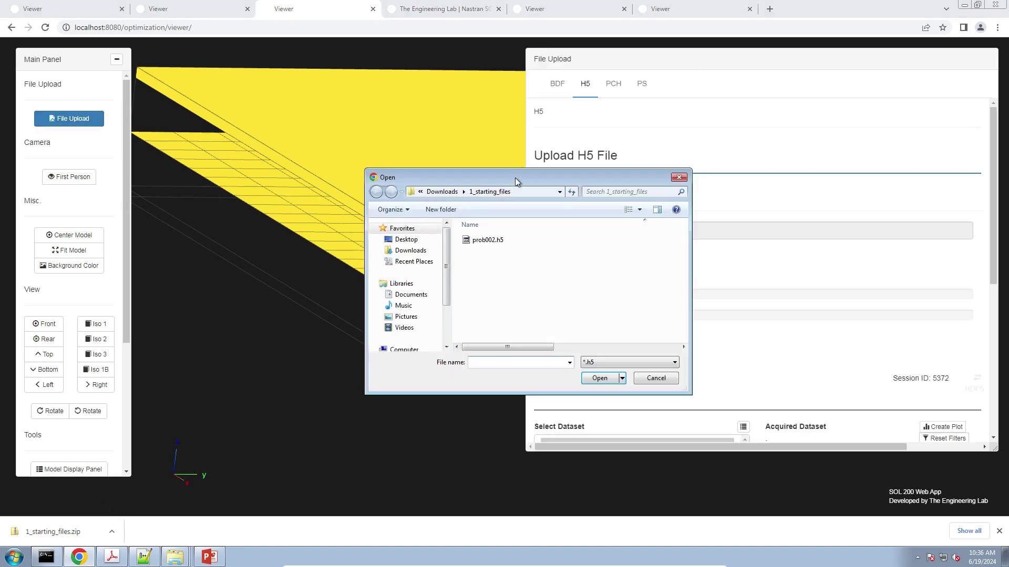
double_click(482, 243)
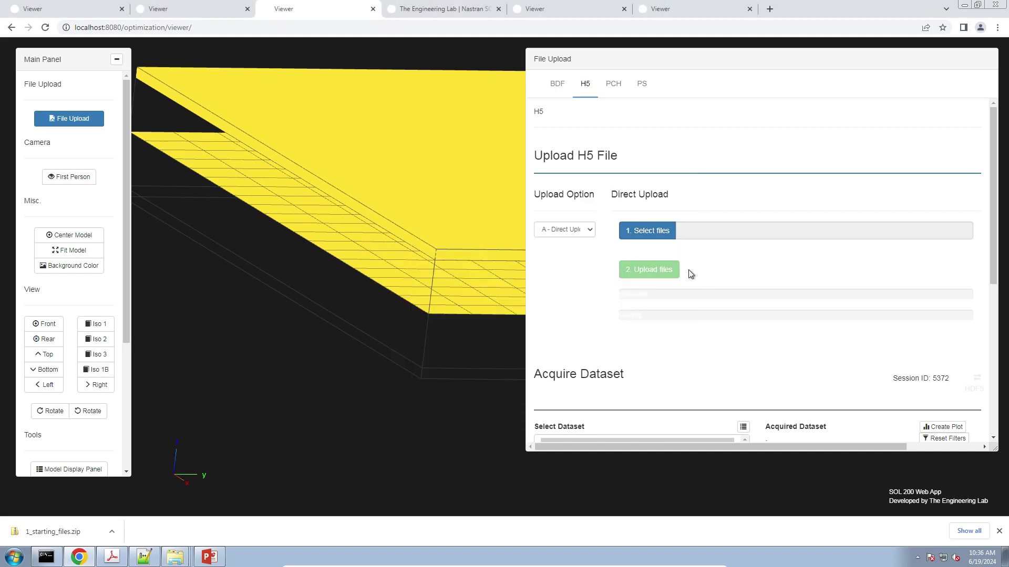
left_click(672, 271)
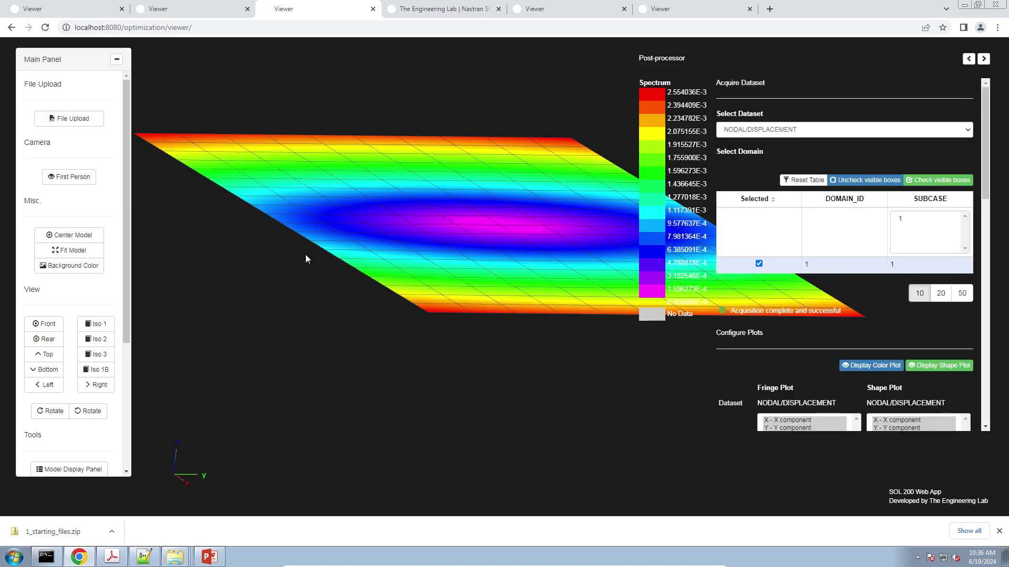
left_click(45, 324)
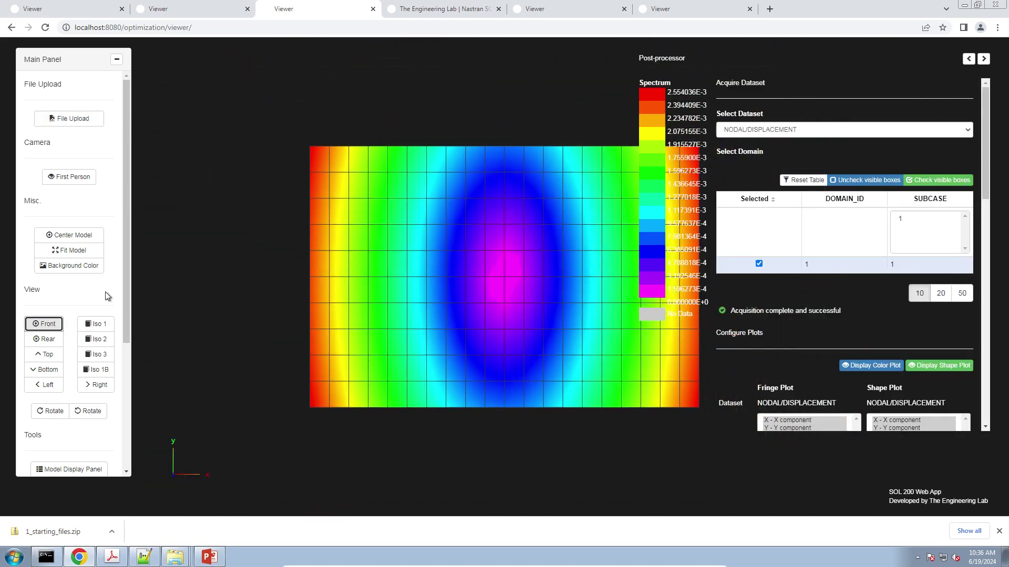
Step: Switch the background to white and plot the ELEMENTAL/STRESS/QUAD4_COMP Normal-1 results of subcase 1 for layer 1
left_click(84, 266)
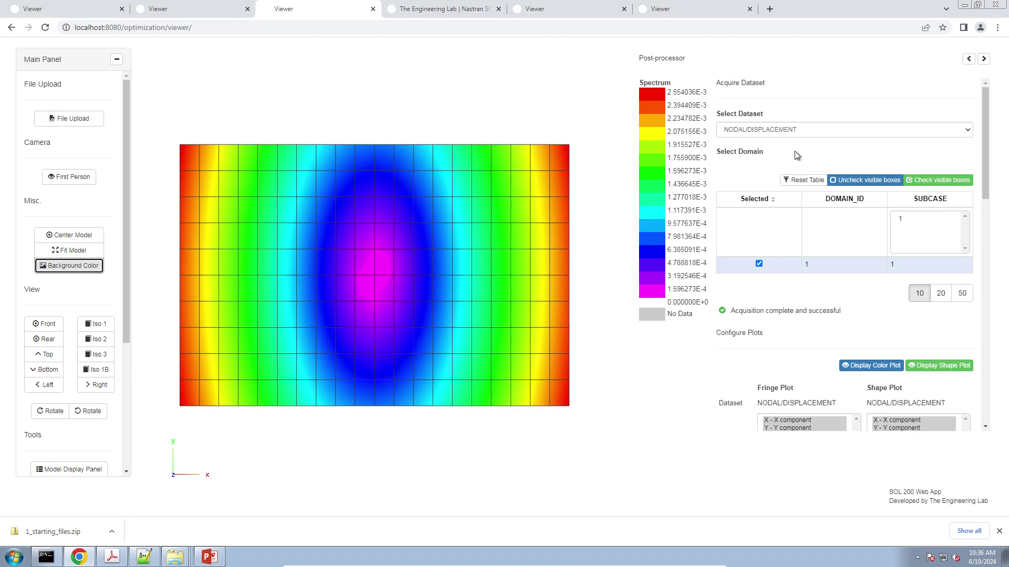
left_click(791, 133)
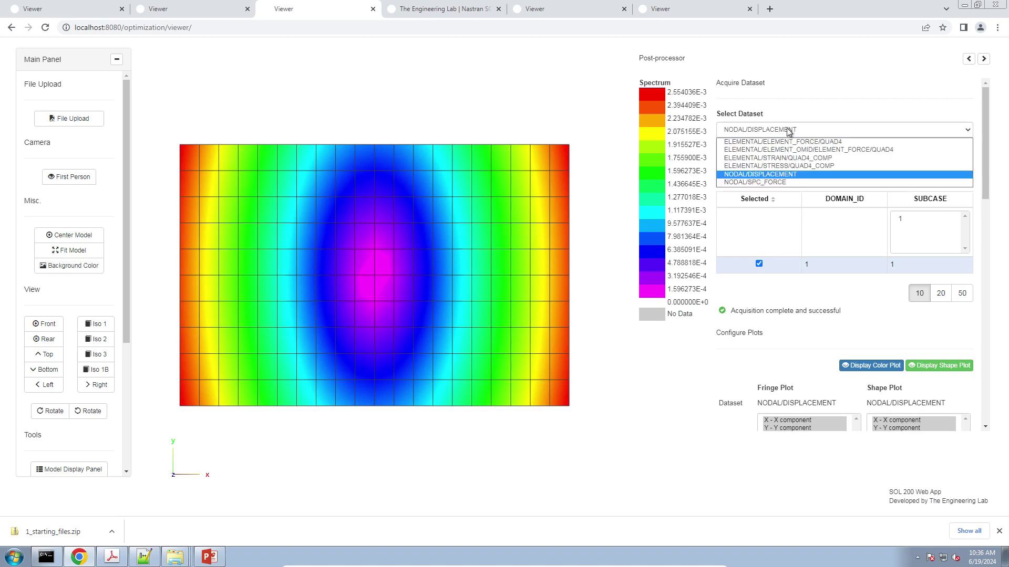
left_click(827, 166)
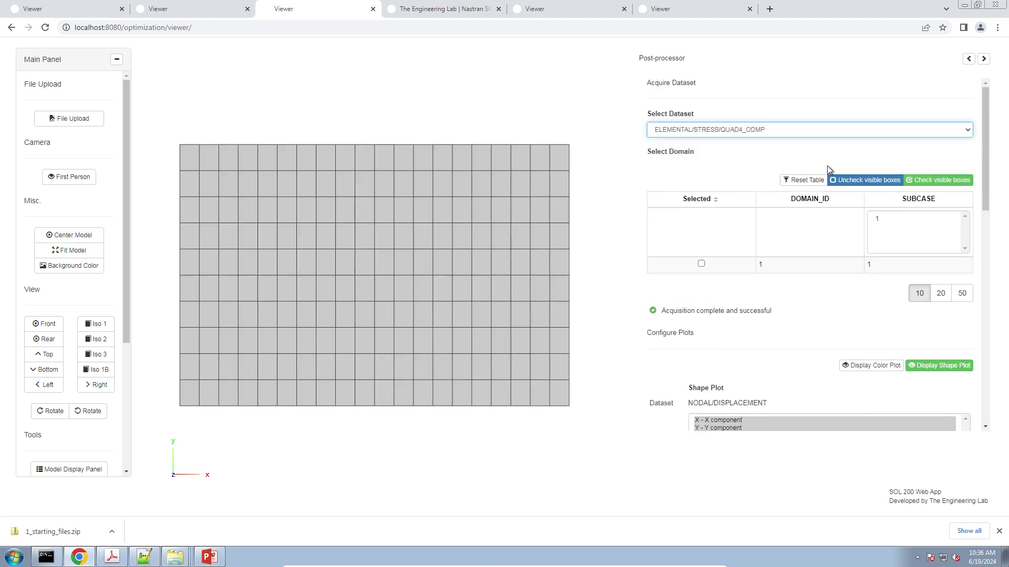
left_click(712, 264)
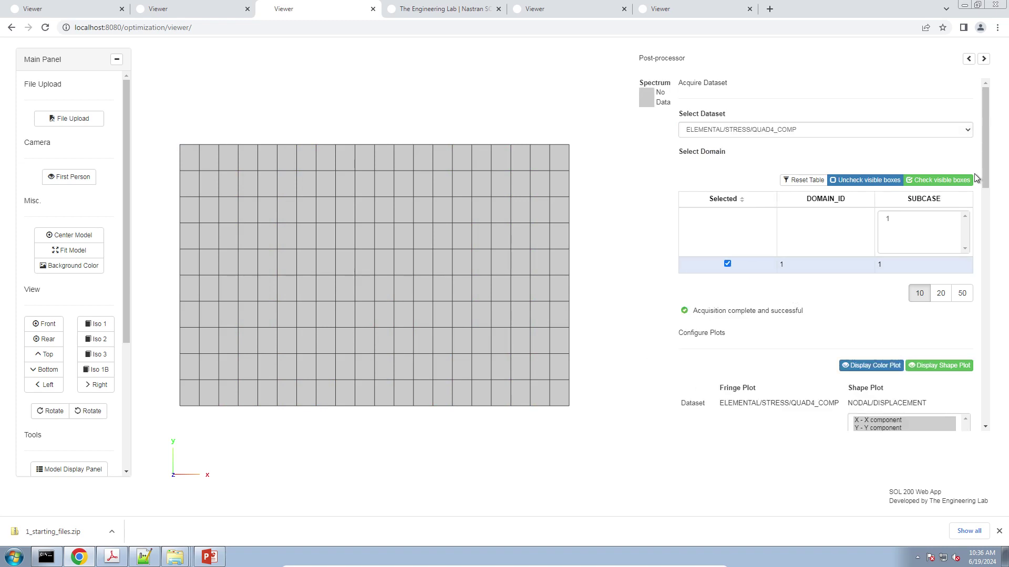
left_click_drag(983, 182, 985, 205)
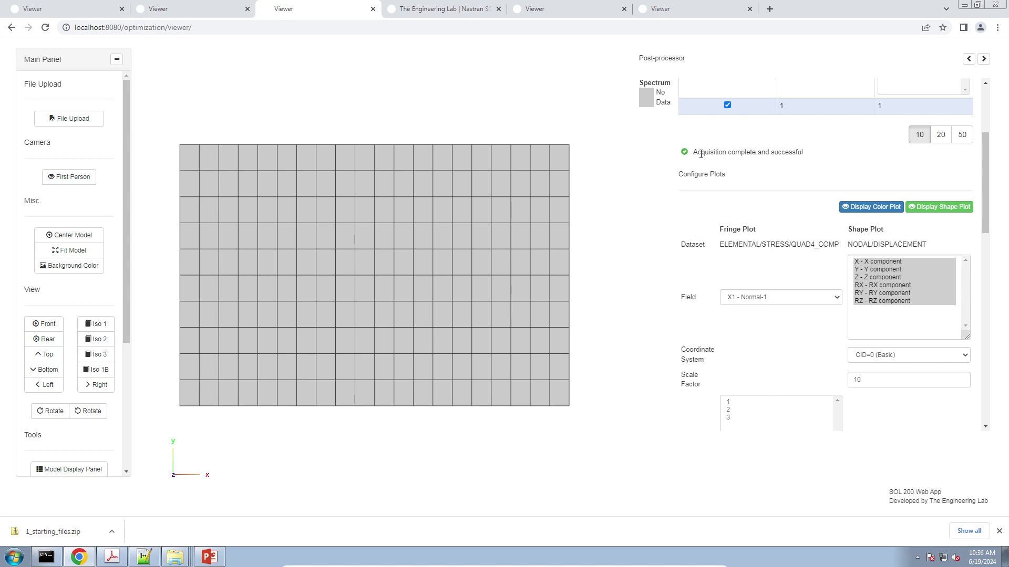
left_click_drag(986, 227, 986, 263)
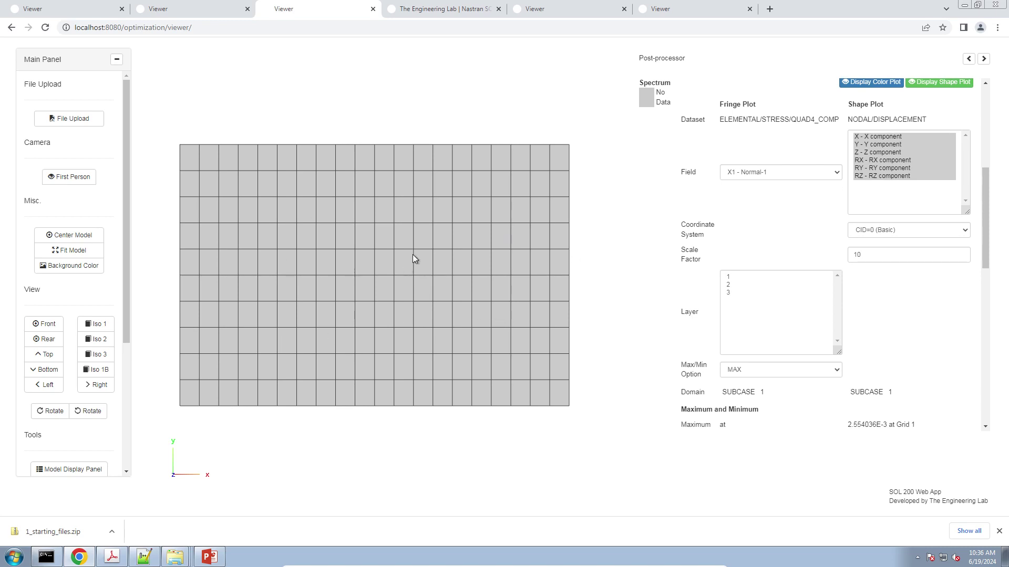
left_click(735, 279)
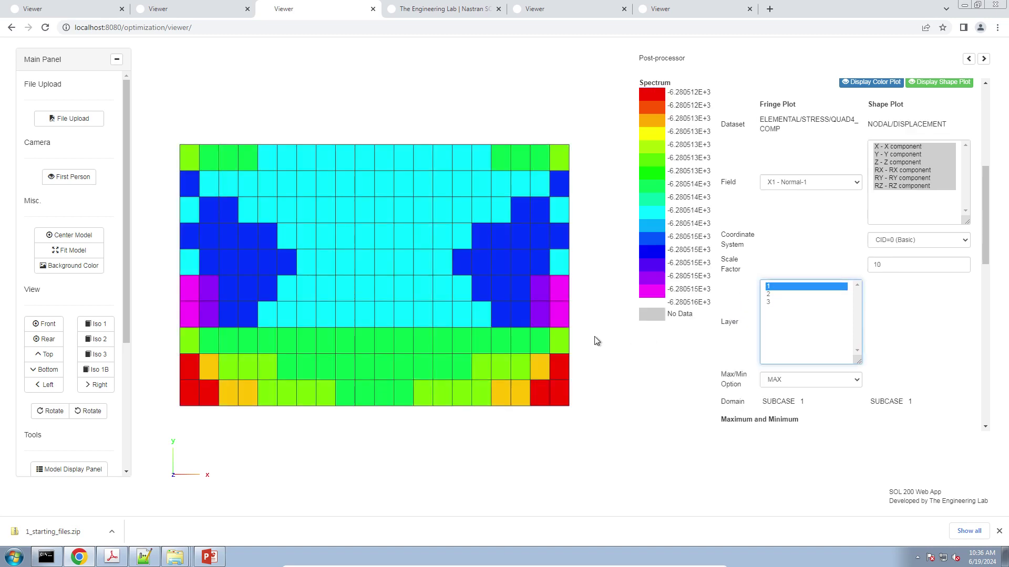
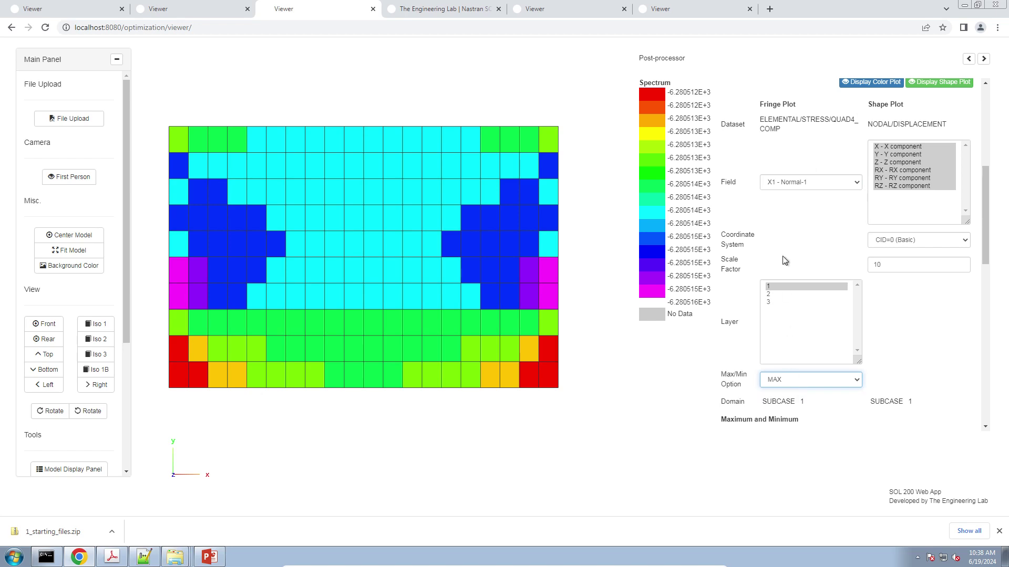
Step: In PowerPoint, present slide 36, outline the element and ply ID columns in pen, write "Layer" and "Midplane", and discard the ink
left_click(205, 558)
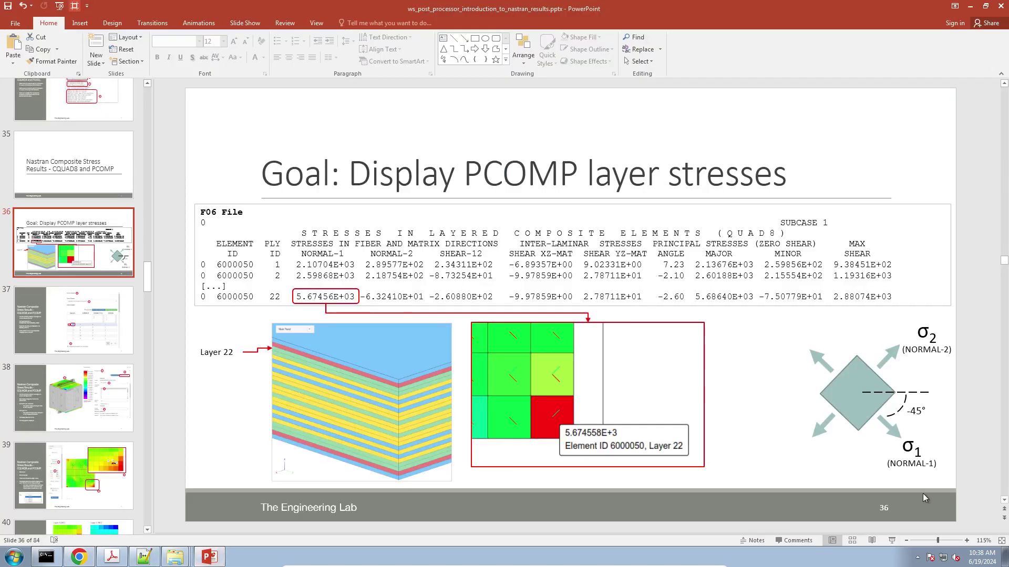
left_click(901, 545)
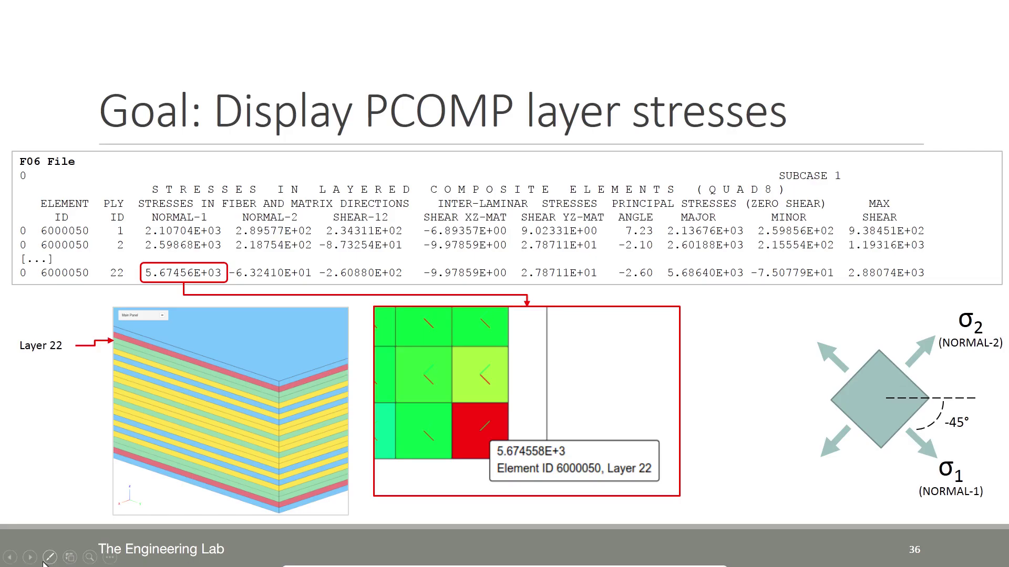
left_click(50, 557)
left_click(56, 475)
mouse_move(78, 194)
left_mouse_down()
mouse_move(16, 198)
mouse_move(15, 251)
mouse_move(74, 286)
mouse_move(98, 244)
mouse_move(88, 197)
mouse_move(76, 193)
mouse_move(100, 216)
mouse_move(100, 294)
mouse_move(129, 295)
mouse_move(131, 188)
mouse_move(109, 189)
mouse_move(107, 210)
mouse_move(129, 195)
mouse_move(130, 170)
mouse_move(152, 178)
left_mouse_up()
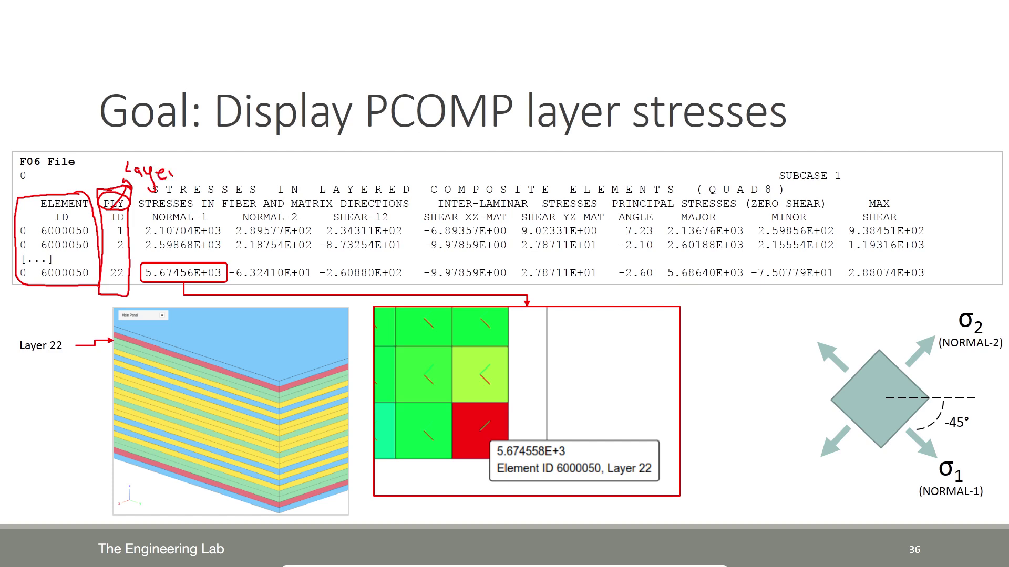
mouse_move(424, 35)
left_mouse_down()
mouse_move(429, 63)
mouse_move(432, 28)
mouse_move(439, 39)
mouse_move(447, 25)
mouse_move(451, 50)
mouse_move(467, 59)
mouse_move(483, 34)
mouse_move(502, 69)
mouse_move(507, 53)
mouse_move(502, 61)
mouse_move(534, 51)
mouse_move(568, 66)
left_mouse_up()
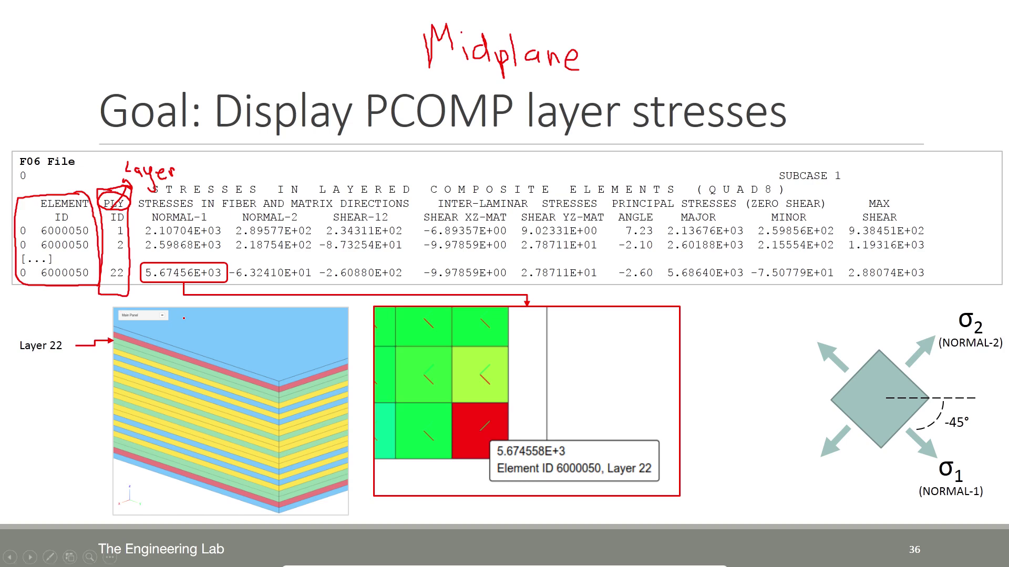
key("Escape")
left_click(531, 307)
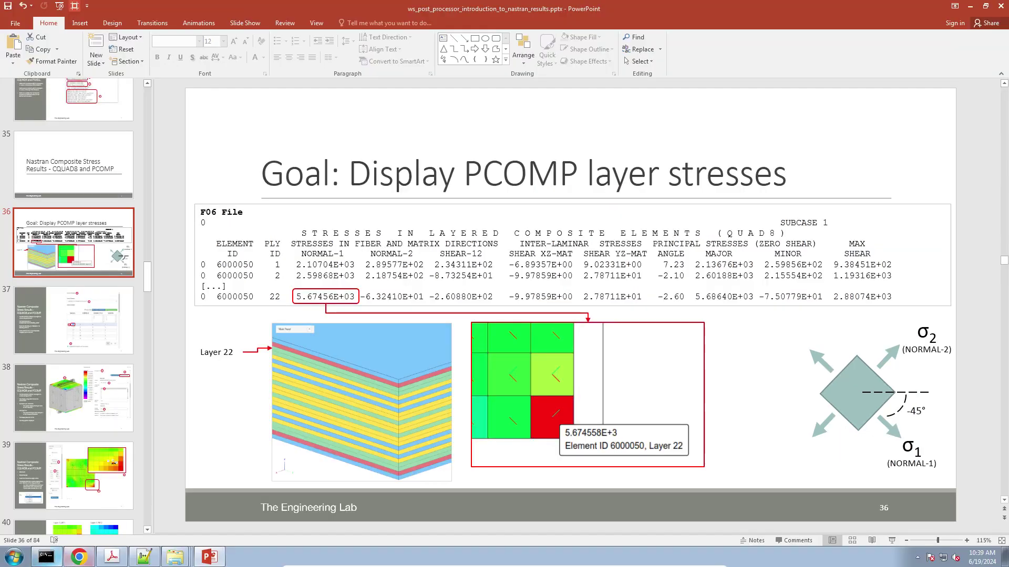
Step: Switch to Chrome and inspect the edge of the nine-layer PCOMP laminate up close
left_click(79, 557)
left_click(599, 11)
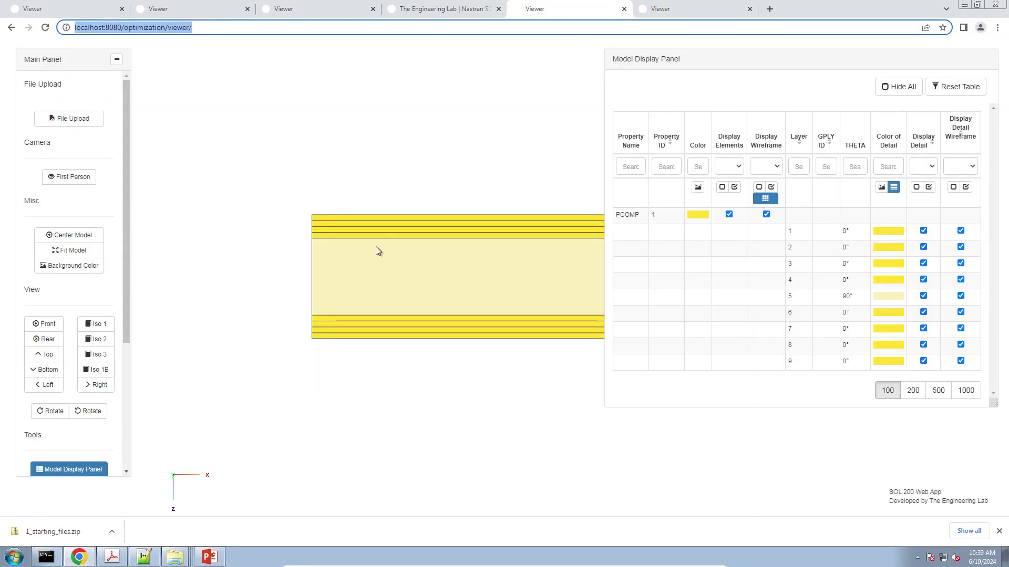
scroll(480, 238, "up", 2)
scroll(422, 254, "up", 3)
scroll(422, 254, "up", 3)
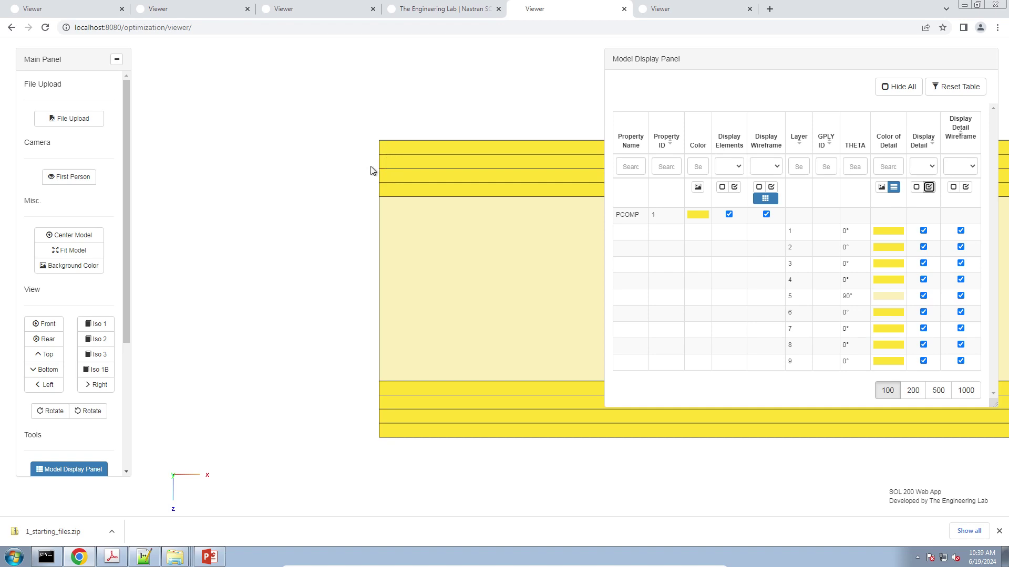
right_click_drag(389, 188, 409, 232)
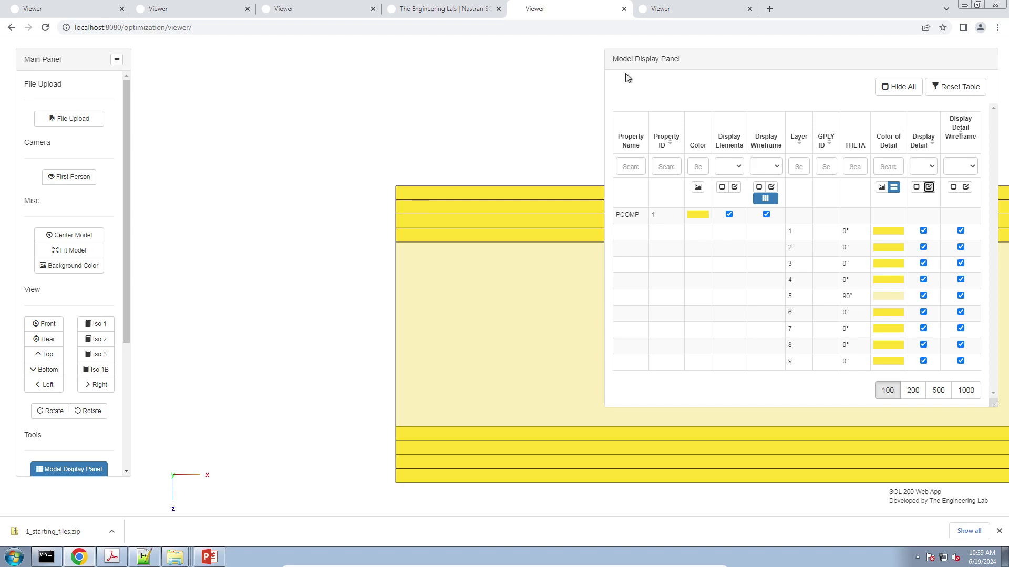
Step: Inspect the three-layer PCOMP laminate's edge up close and compare it with the nine-layer laminate
left_click(679, 9)
scroll(437, 235, "up", 5)
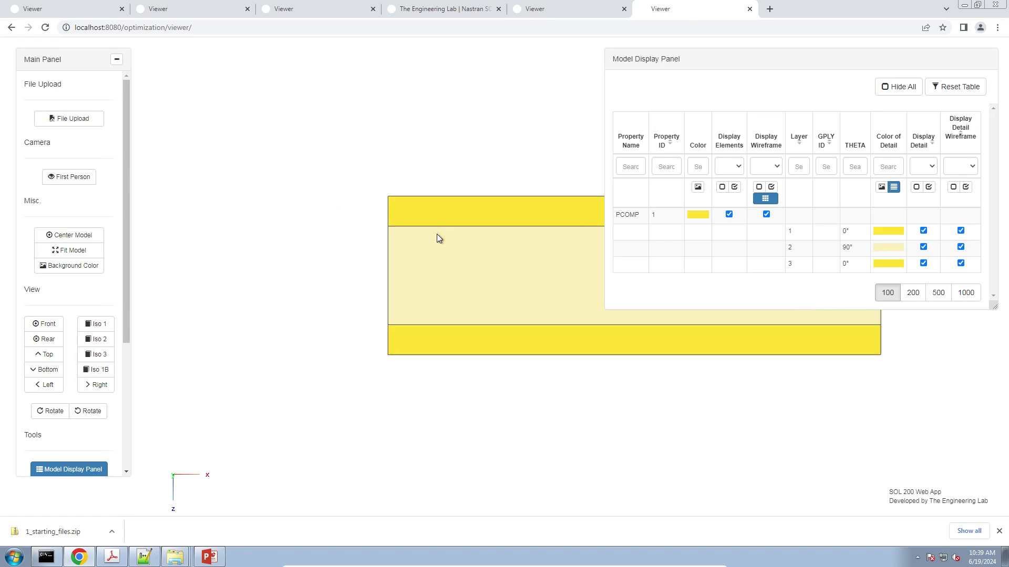
right_click_drag(350, 218, 395, 224)
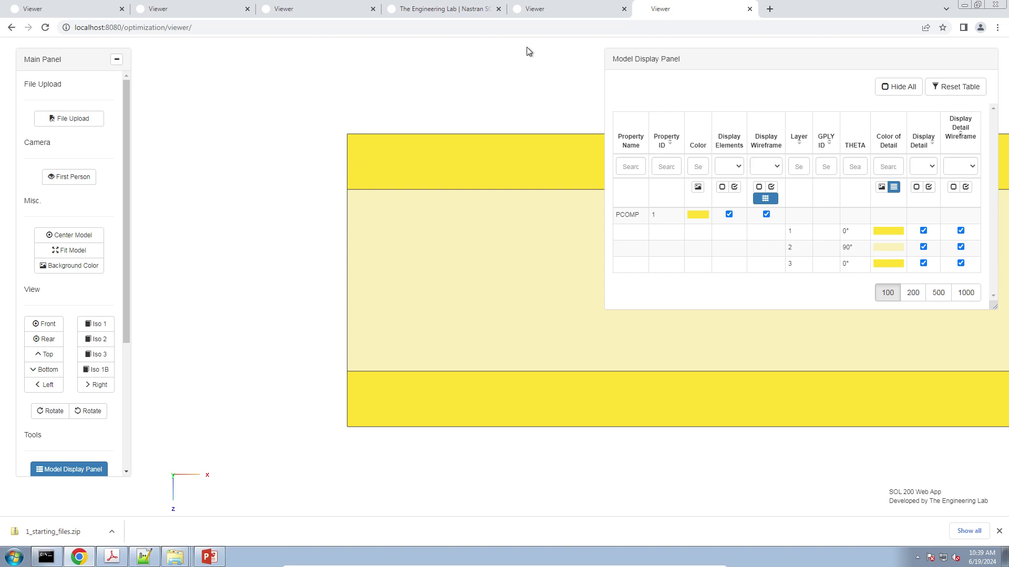
left_click(546, 11)
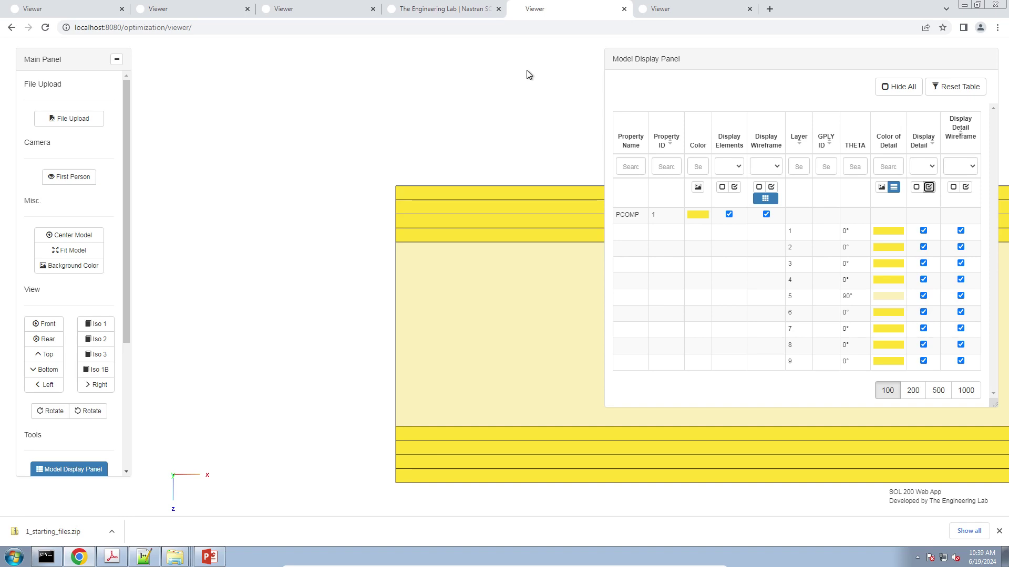
left_click(660, 15)
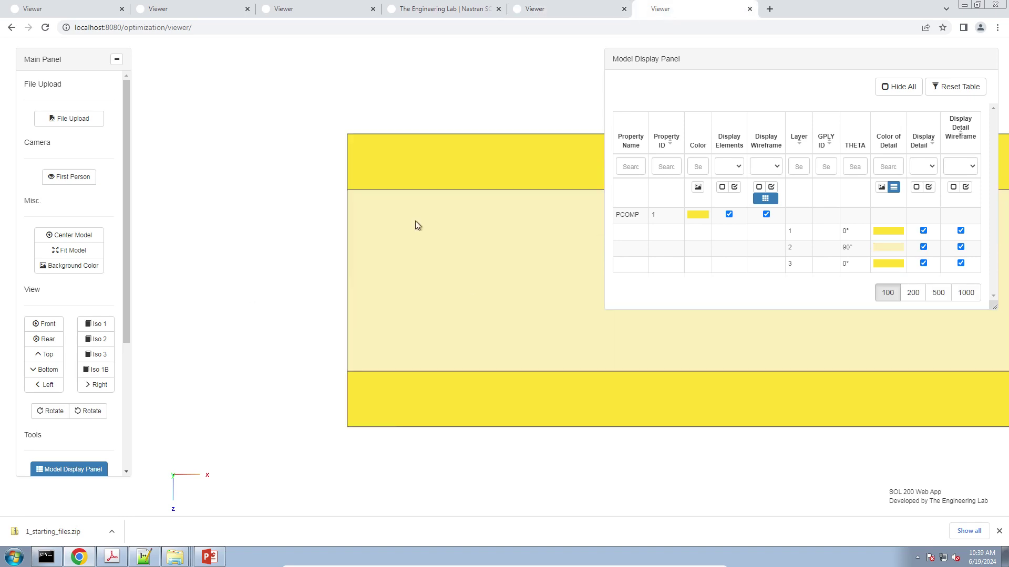
Step: Return to PowerPoint, present slide 36, mark the PLY ID column with the pen, and end the show discarding the ink
left_click(210, 557)
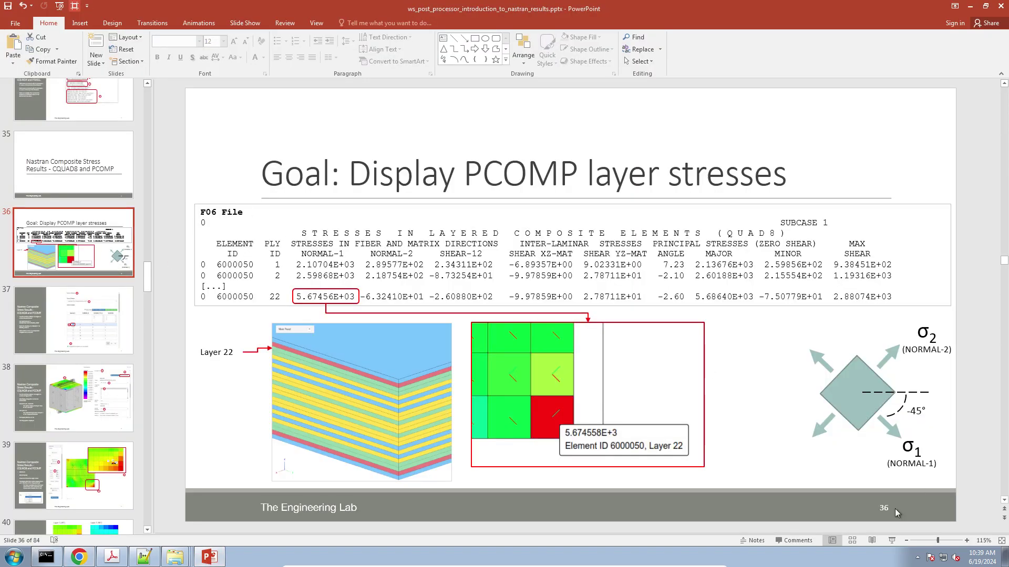
left_click(892, 540)
left_click(53, 557)
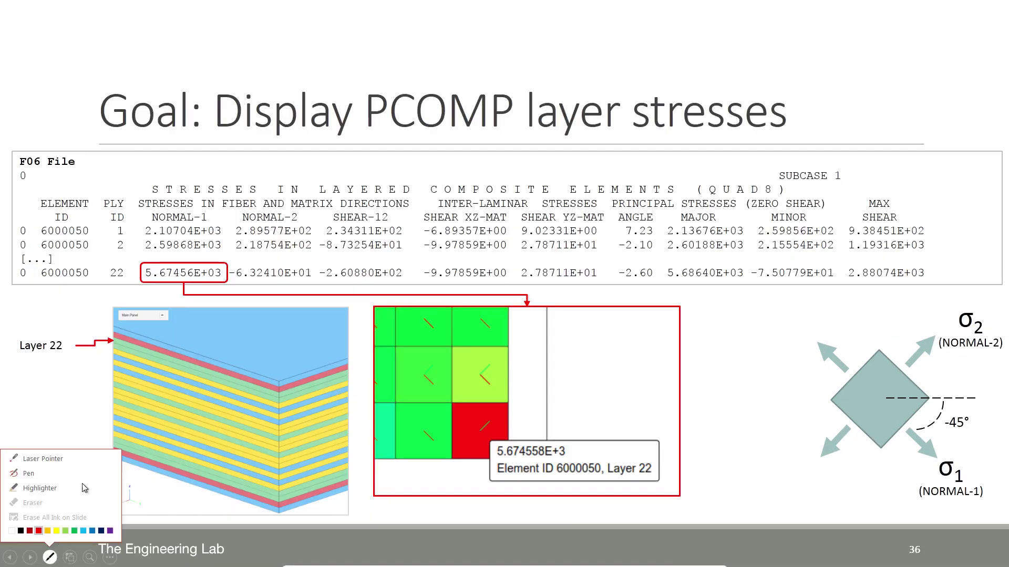
left_click(58, 473)
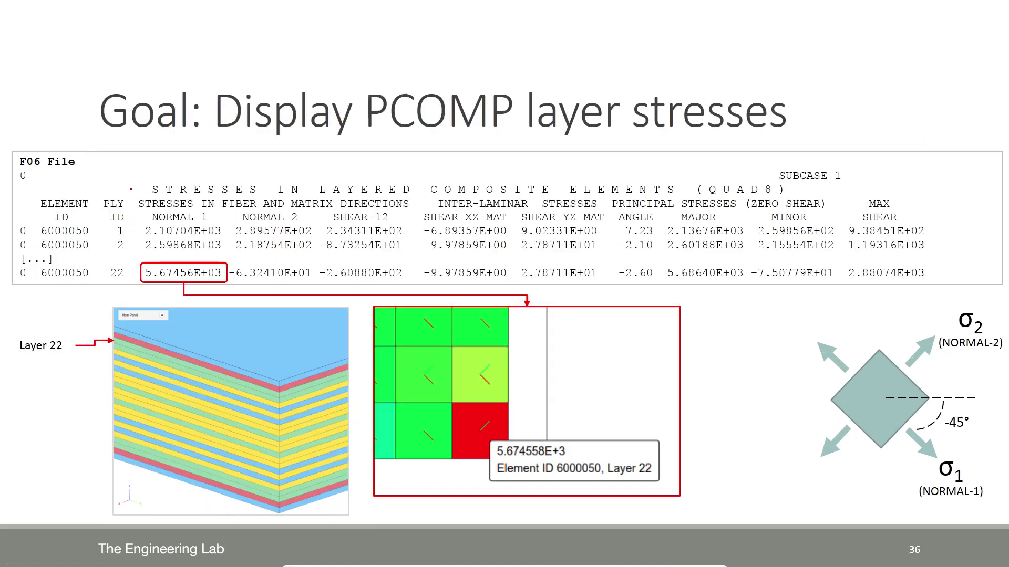
mouse_move(131, 189)
left_mouse_down()
mouse_move(105, 190)
mouse_move(87, 254)
mouse_move(131, 284)
mouse_move(126, 197)
left_mouse_up()
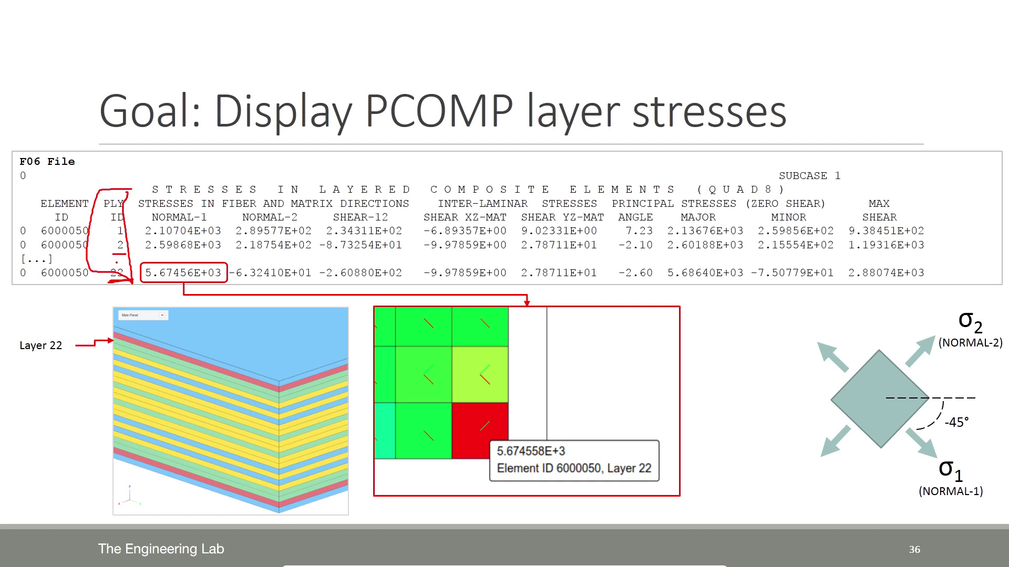
key("ctrl+a")
key("Escape")
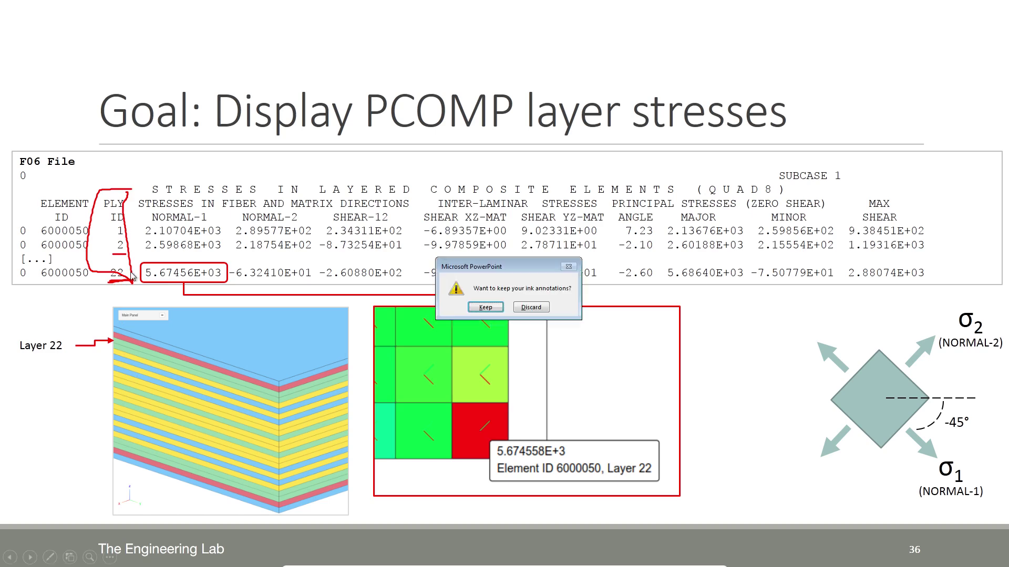
left_click(522, 306)
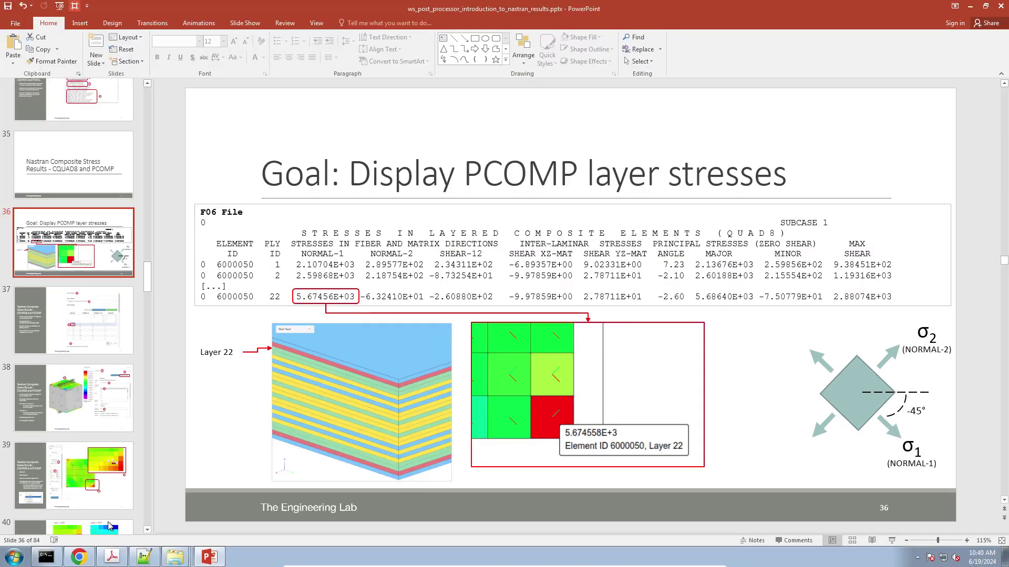
Step: Switch to Chrome and clear the direction markers from the layer 3 stress plot by toggling the shape plot on and off
left_click(84, 558)
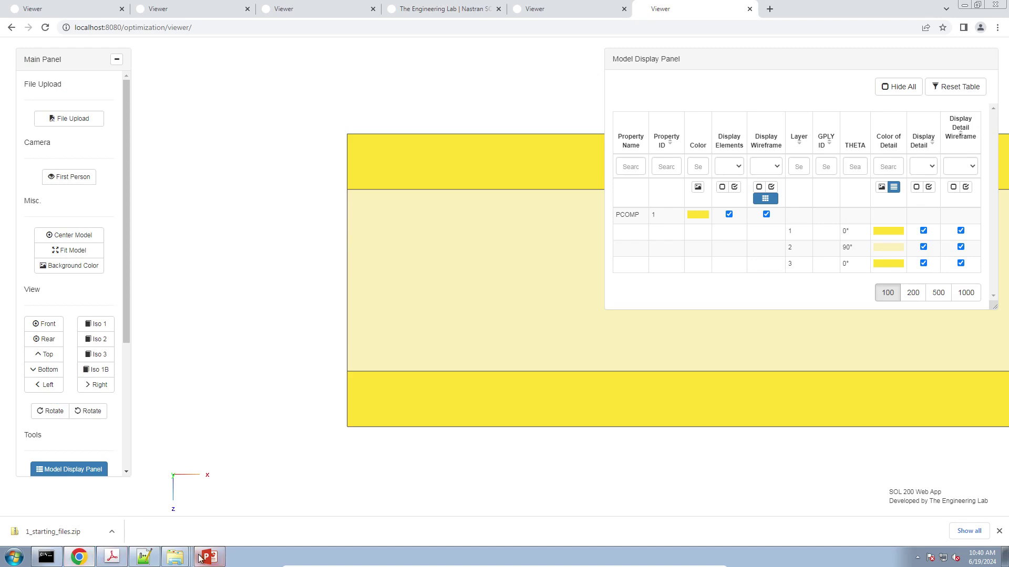
left_click(201, 8)
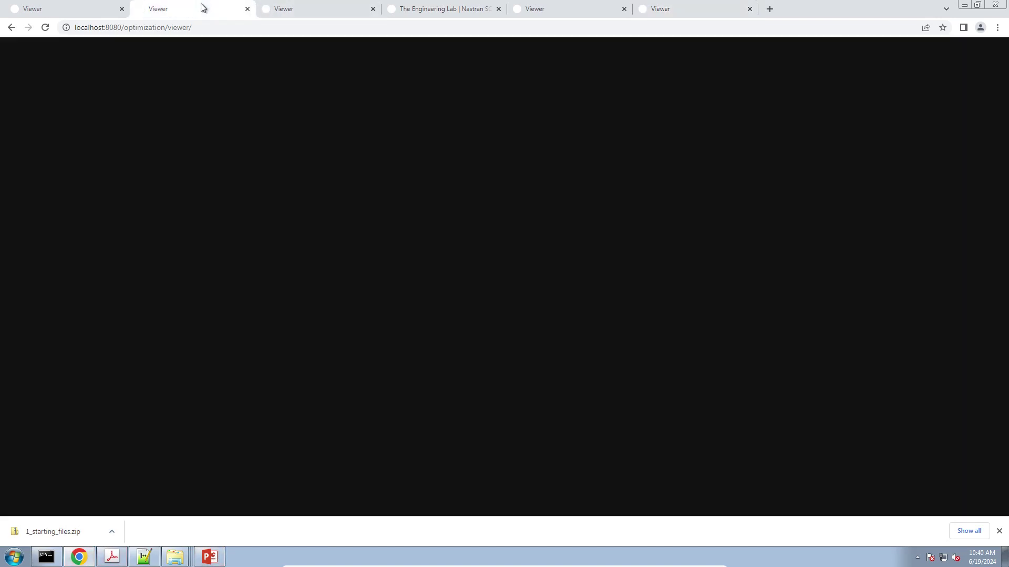
right_click_drag(582, 263, 598, 303)
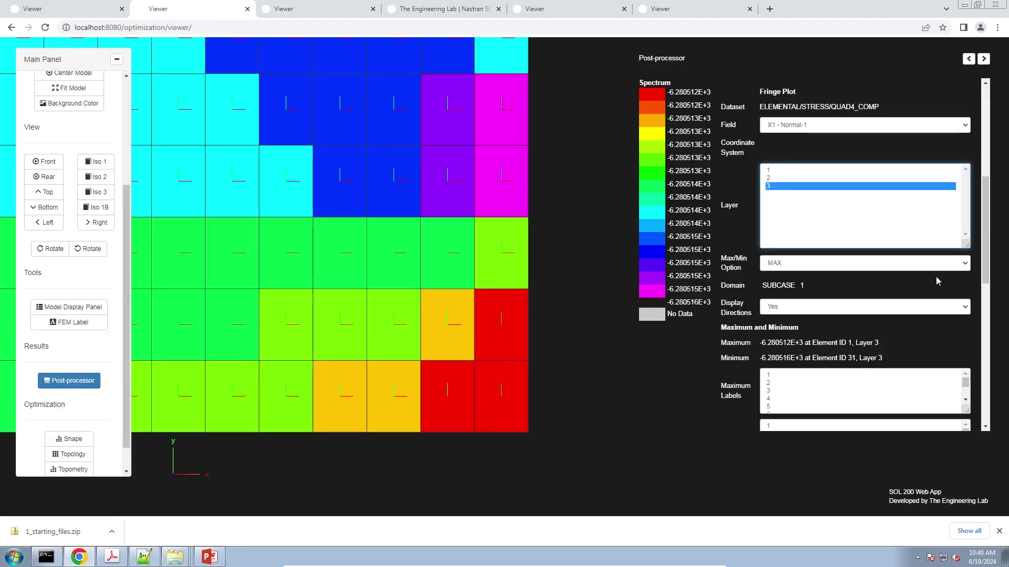
left_click(801, 288)
scroll(893, 263, "up", 3)
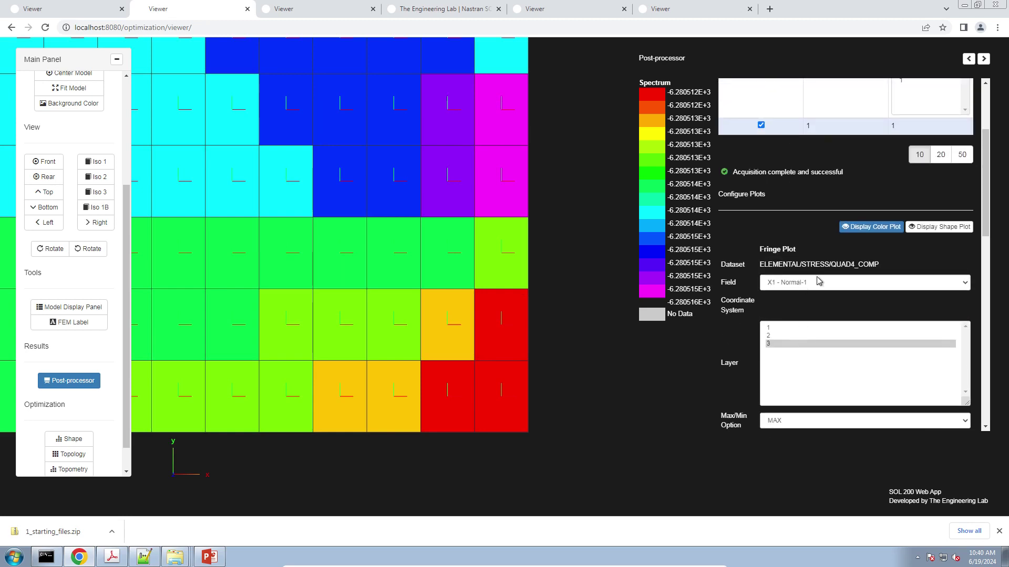
left_click(951, 229)
left_click(952, 226)
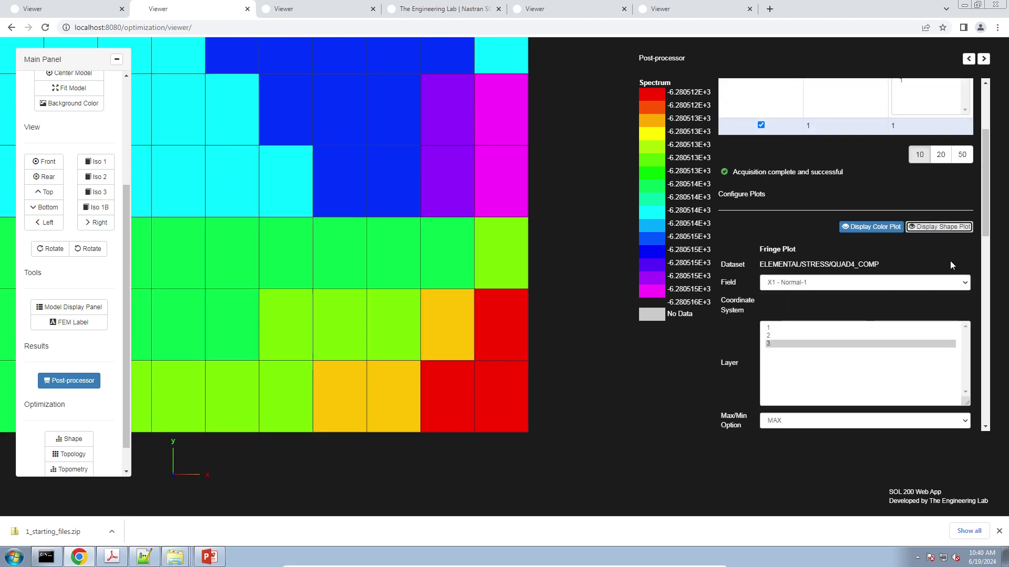
Step: In the white-background viewer, step the Normal-1 stress plot through layers 1 to 3 and return it to layer 1
left_click(336, 9)
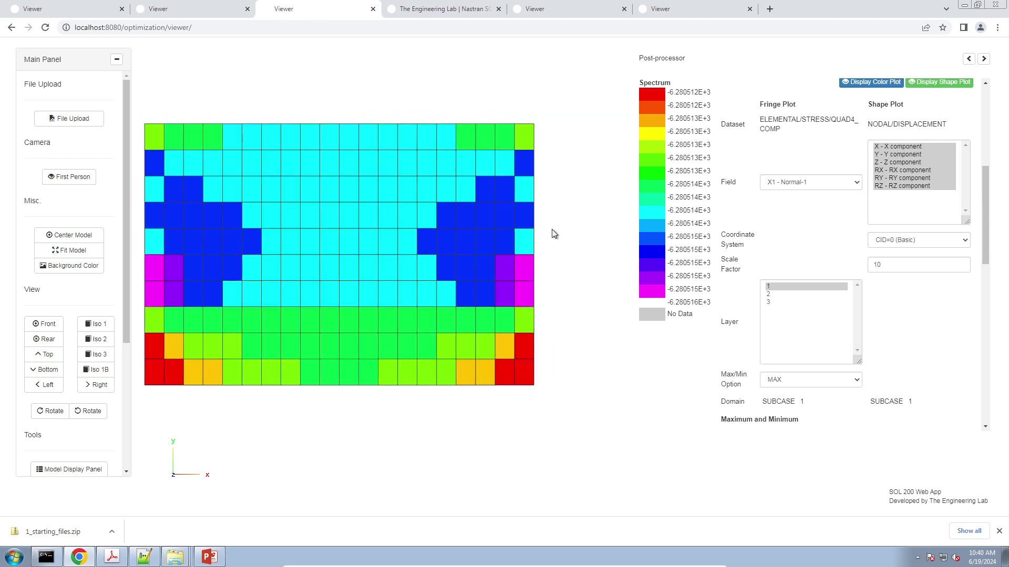
right_click_drag(494, 269, 464, 267)
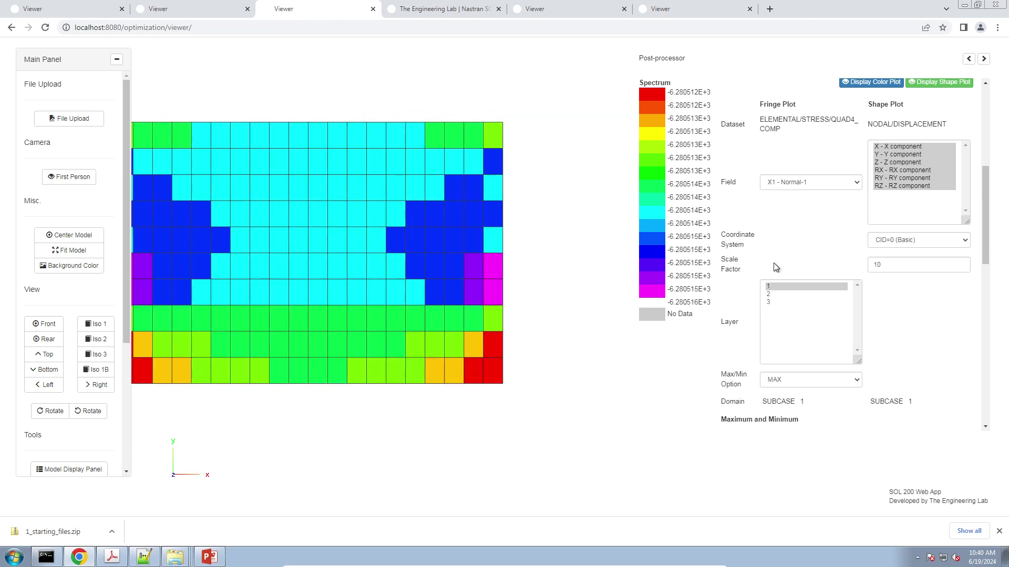
left_click(774, 286)
key("Down")
key("Down")
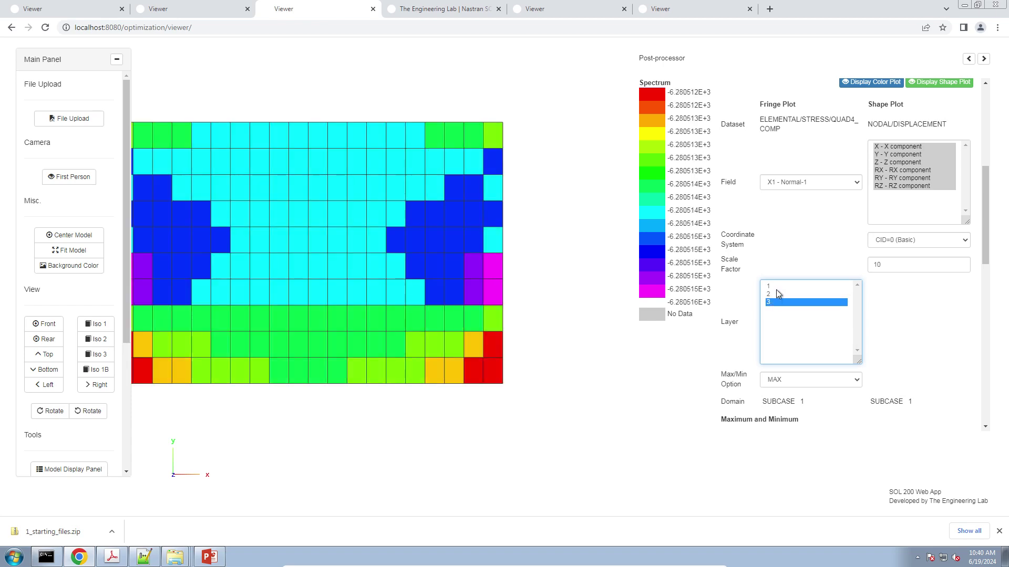
left_click(777, 287)
left_click(794, 257)
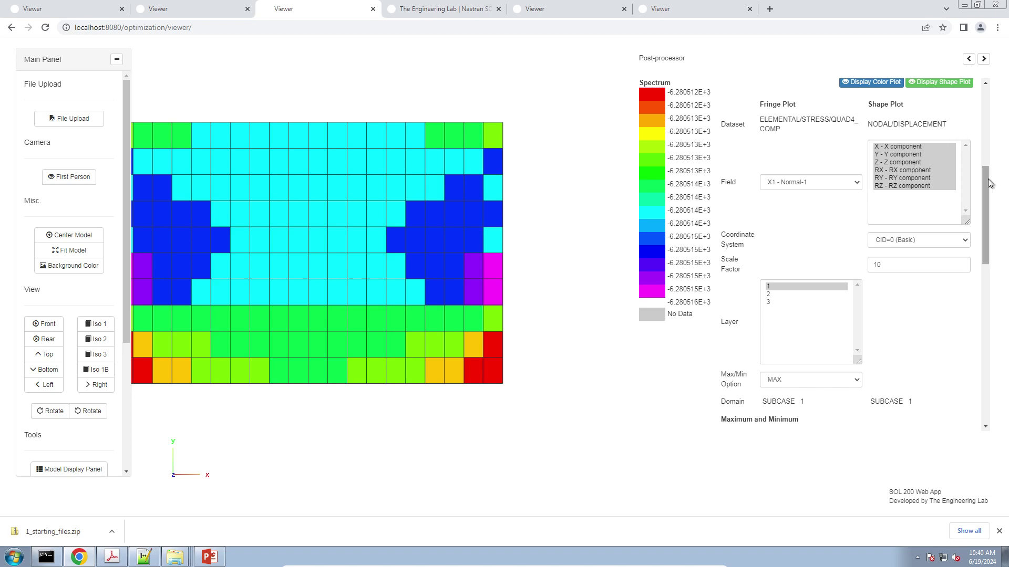
Step: Hide the shape plot and set Display Directions to Yes for the layer 1 Normal-1 stress plot
left_click_drag(986, 171, 986, 158)
left_click(949, 134)
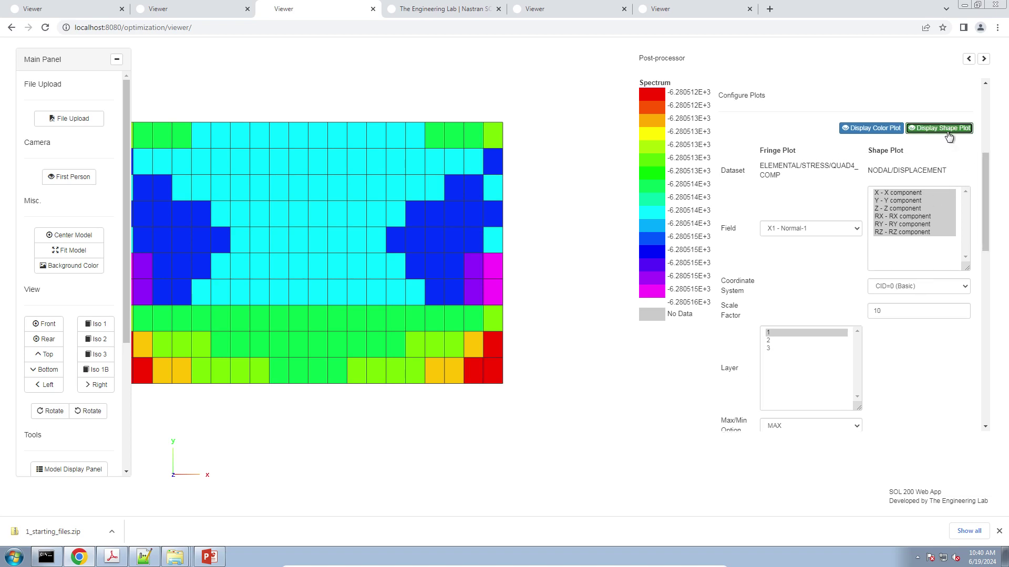
left_click(752, 324)
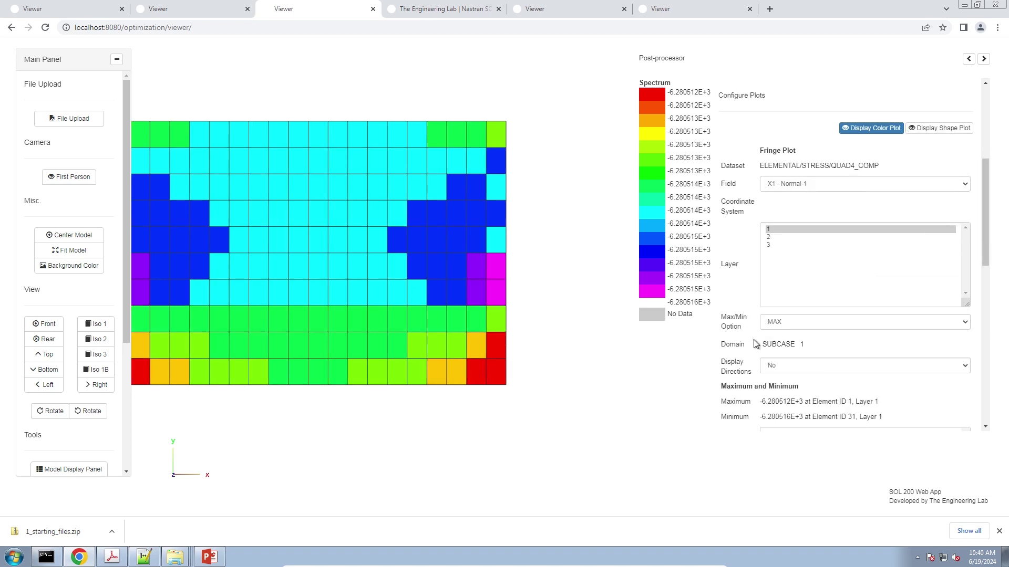
left_click_drag(725, 371, 746, 372)
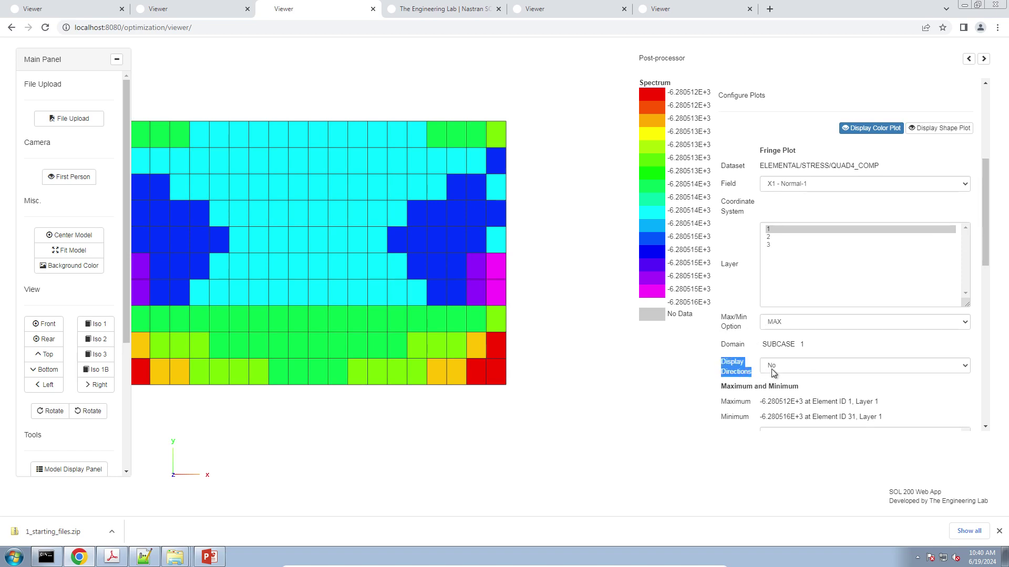
left_click(770, 371)
left_click(782, 387)
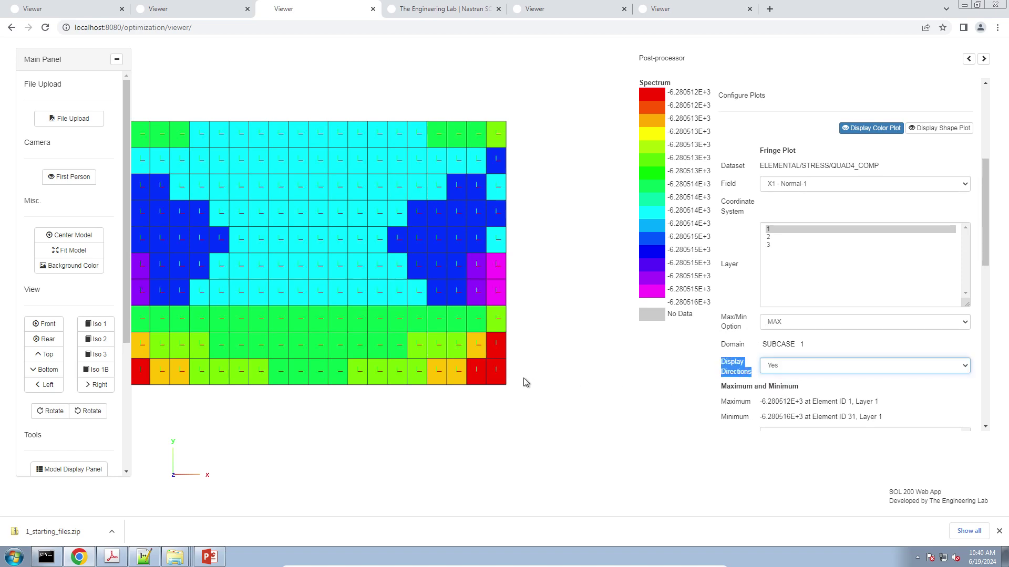
Step: Examine the ply direction markers up close in the front view, around the plate's lower-right corner elements
scroll(509, 334, "up", 6)
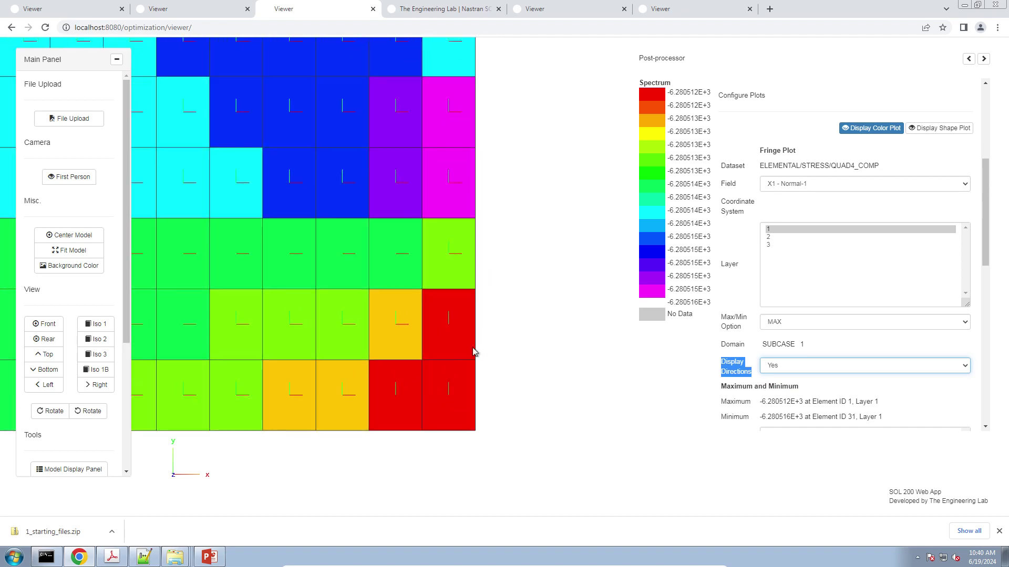
scroll(452, 347, "up", 3)
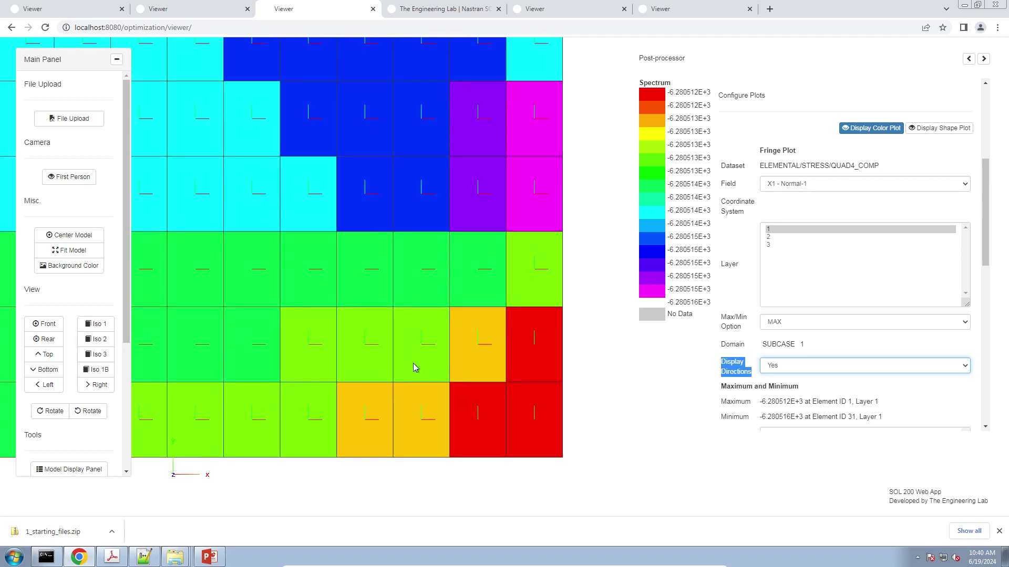
left_click_drag(414, 367, 458, 349)
left_click(44, 324)
scroll(447, 335, "down", 5)
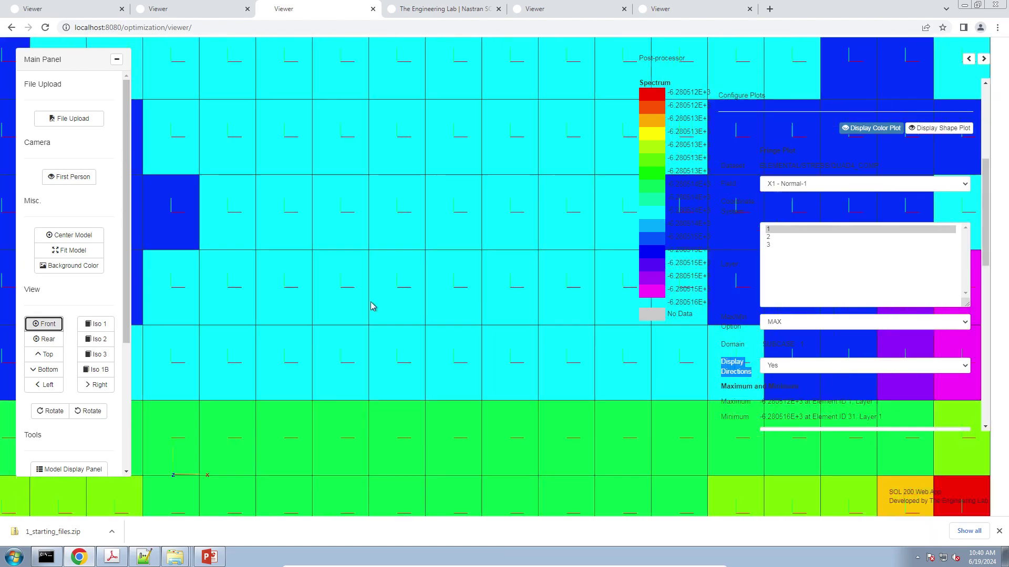
right_click_drag(478, 333, 460, 309)
scroll(457, 239, "up", 4)
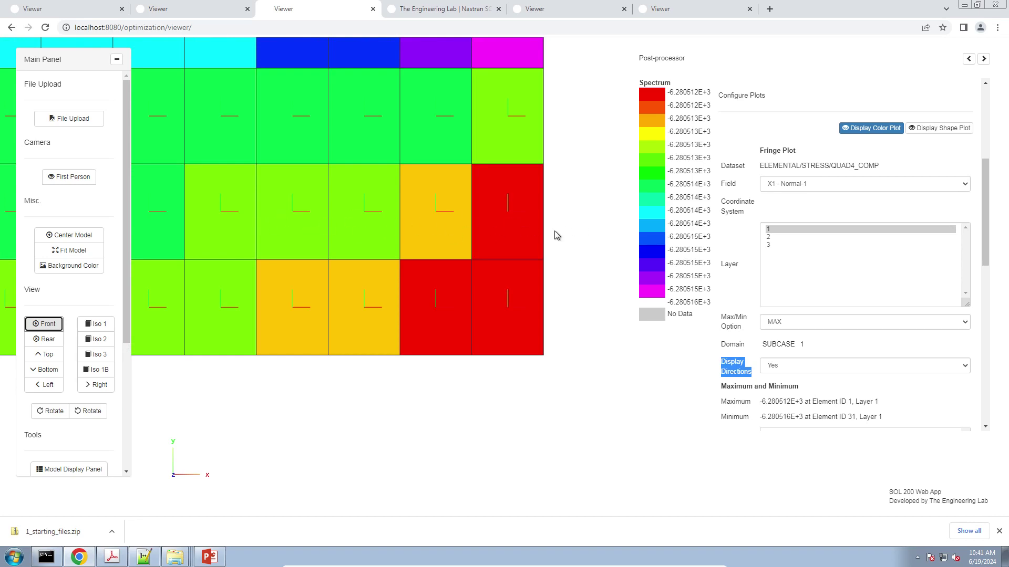
Step: Keep the X1 - Normal-1 field and show its stresses with direction markers for layer 2, then layer 3
left_click(774, 187)
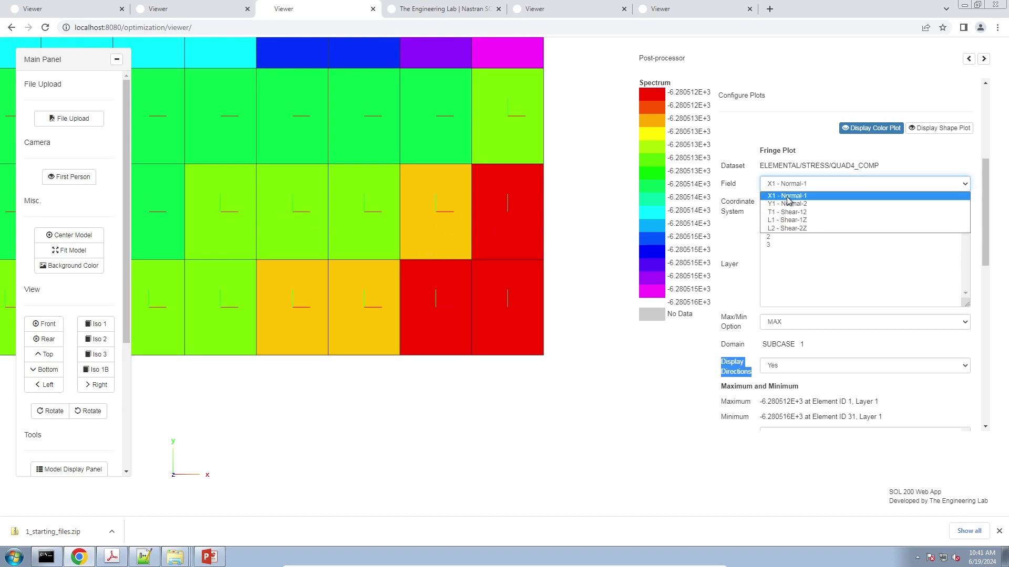
left_click(786, 196)
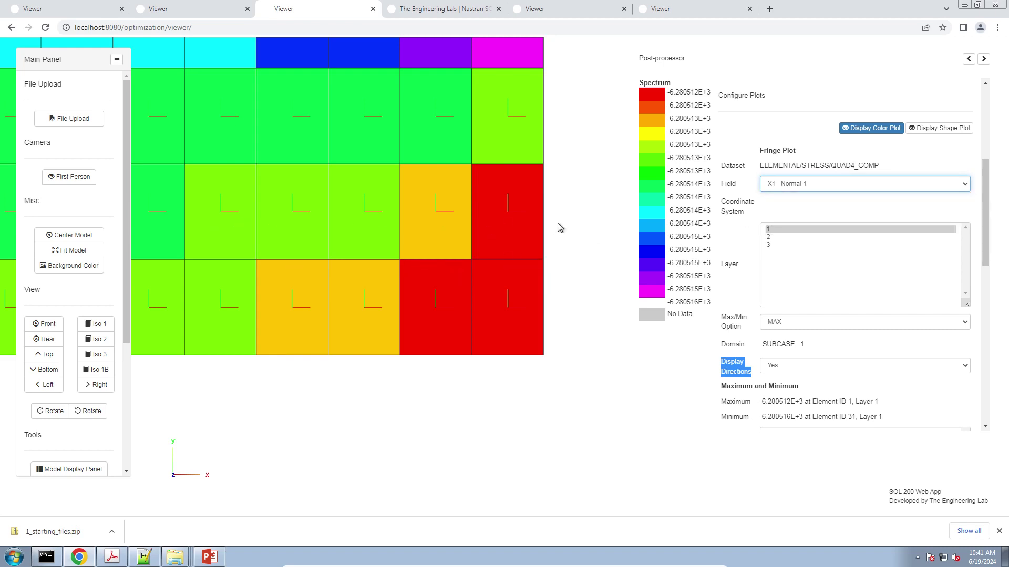
left_click(781, 219)
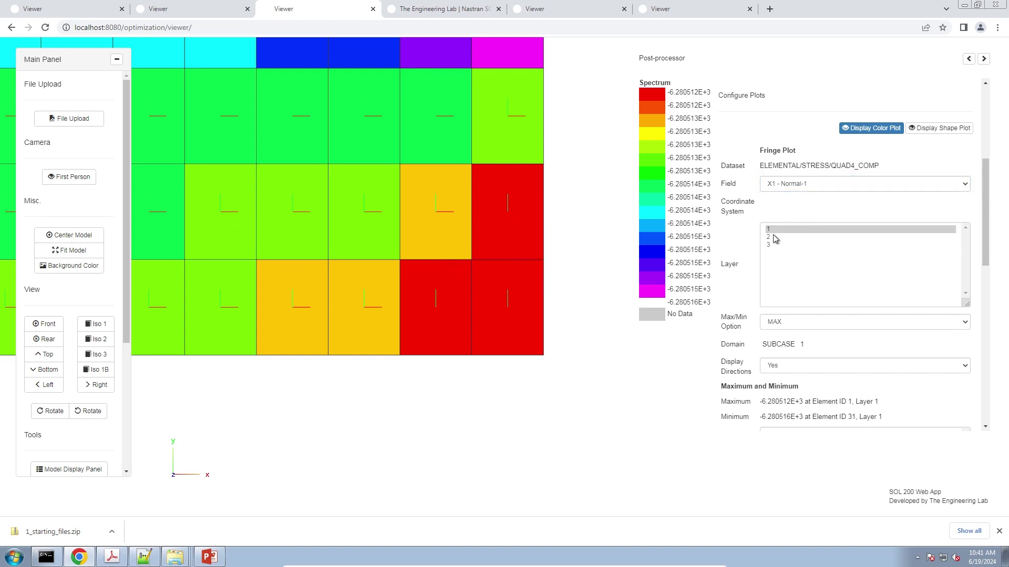
left_click(773, 237)
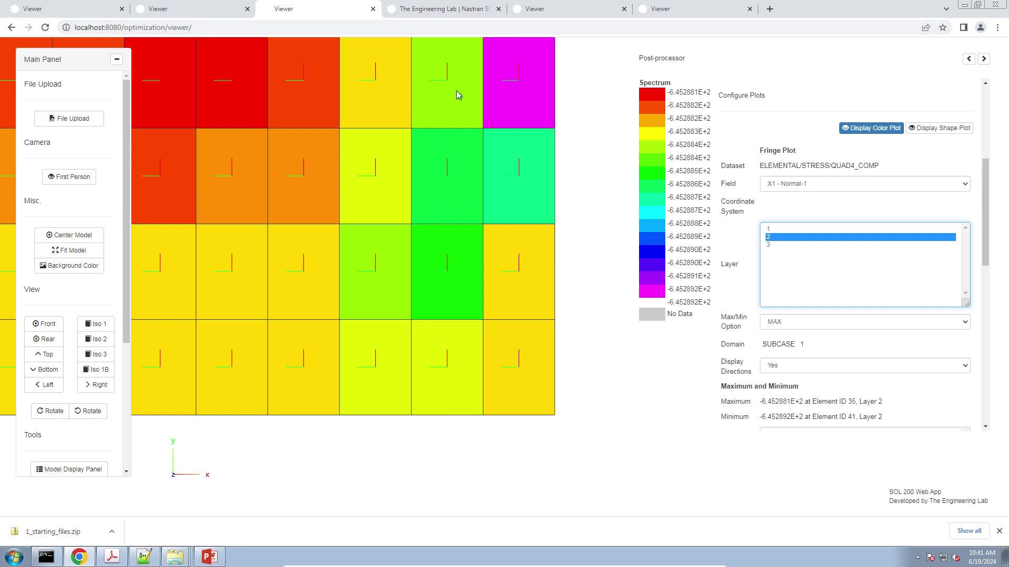
left_click(776, 245)
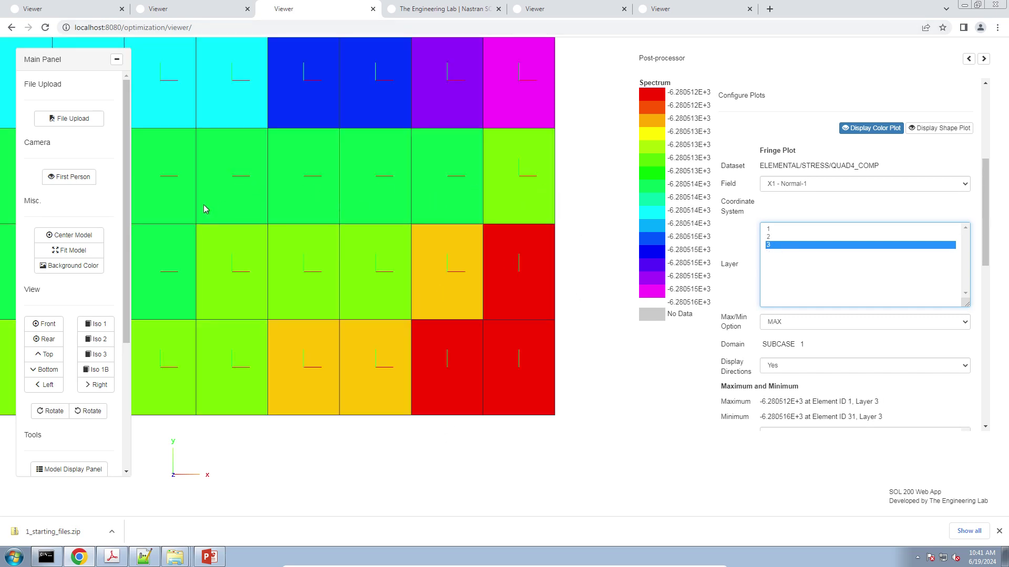
Step: Change the fringe field to Y1 - Normal-2 and step the stress plot through layers 1, 2 and 3
left_click(792, 202)
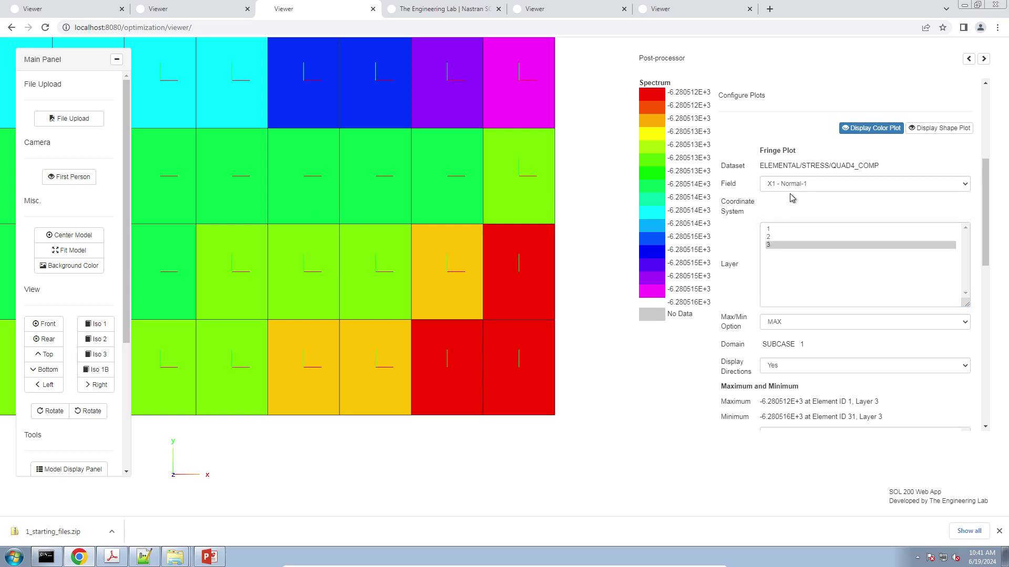
left_click(798, 187)
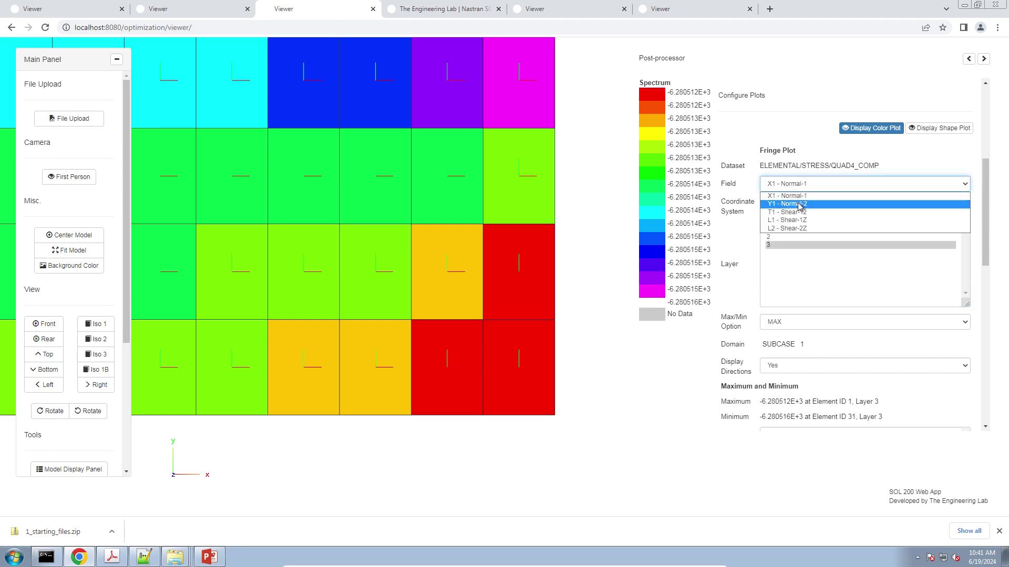
left_click(800, 205)
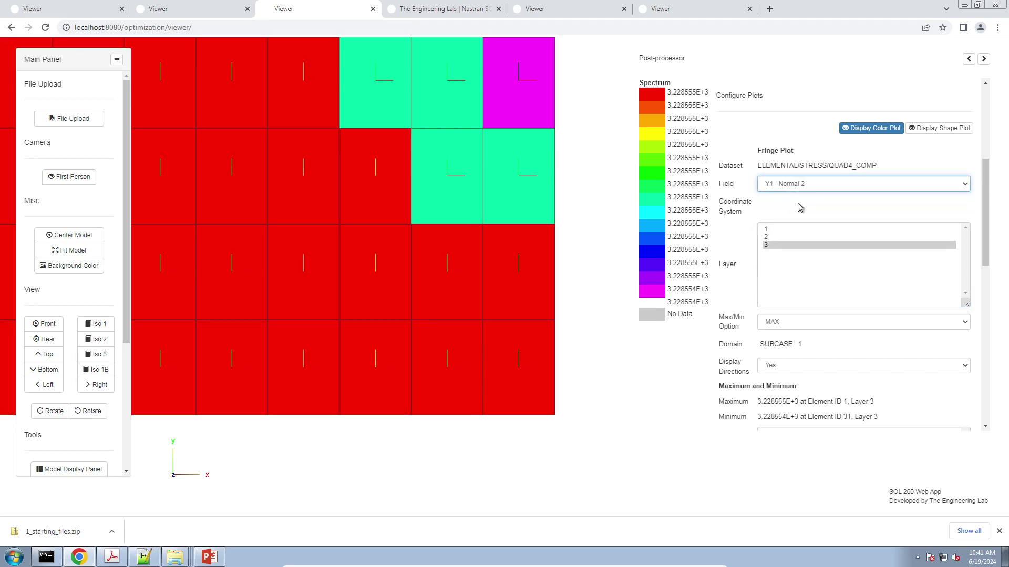
left_click(783, 230)
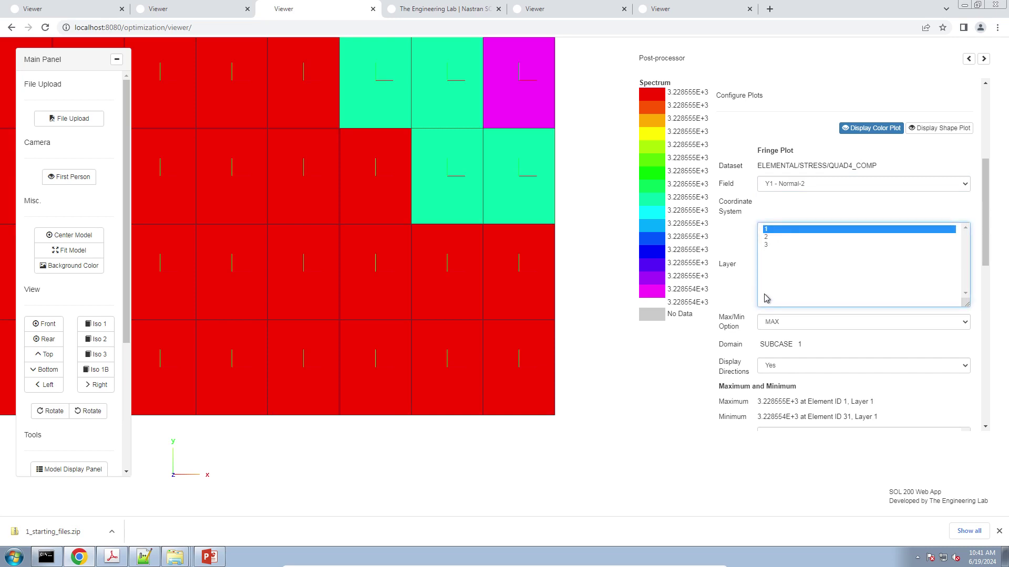
right_click_drag(437, 245, 442, 274)
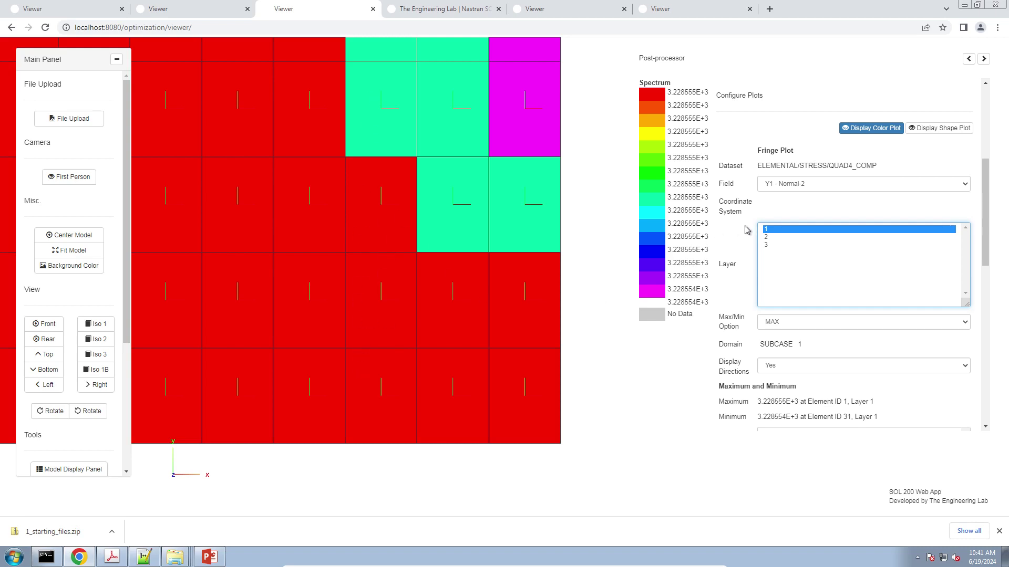
left_click(772, 237)
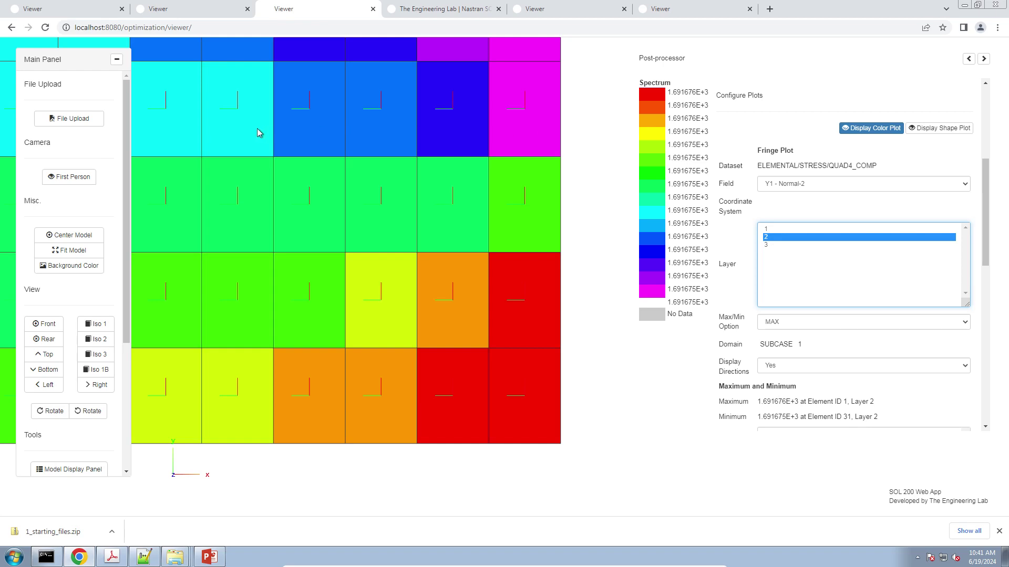
left_click(767, 245)
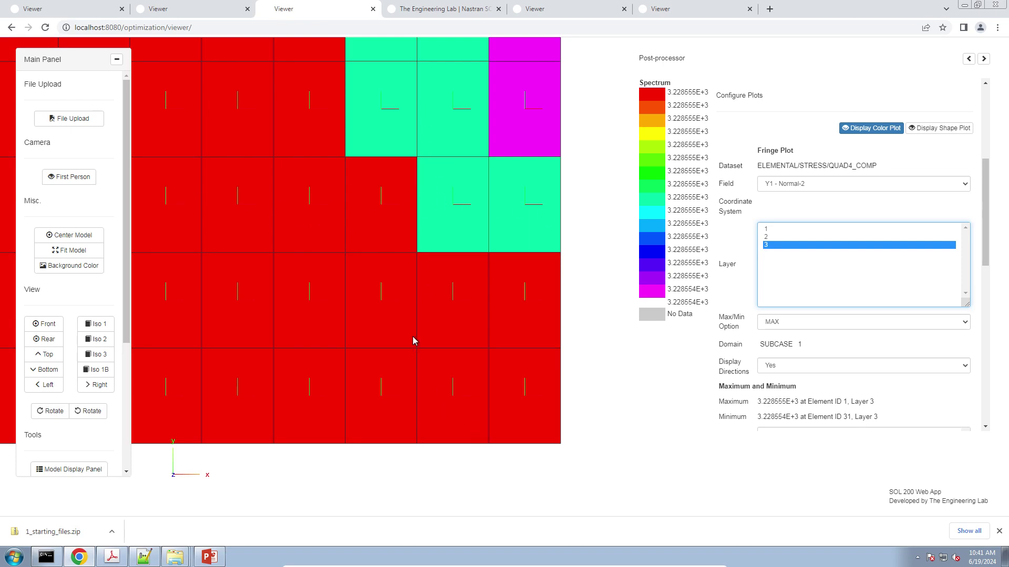
Step: Show one maximum label on the layer 3 Normal-2 stress plot with the whole plate in view
left_click(429, 355)
scroll(382, 339, "down", 5)
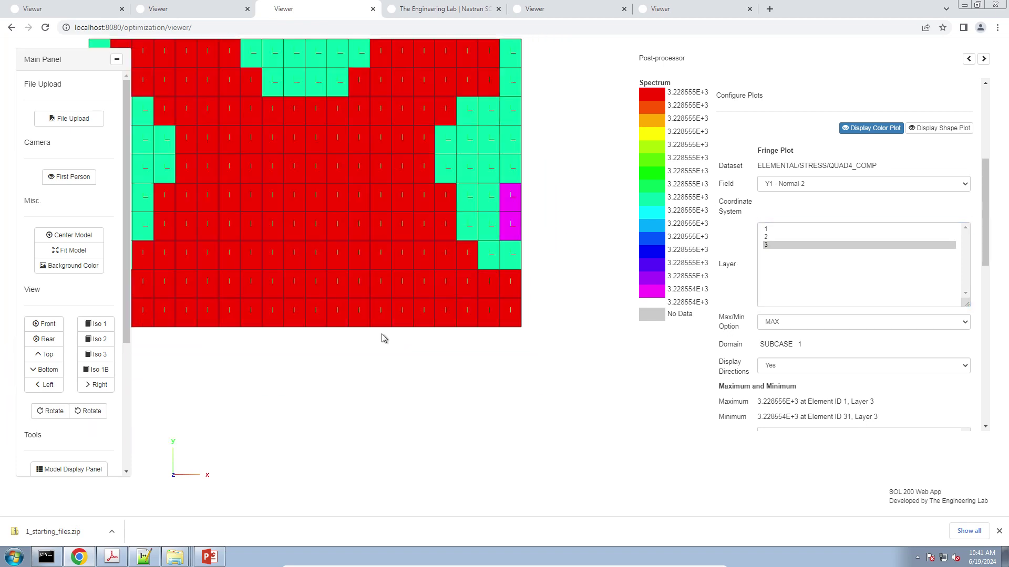
scroll(768, 344, "down", 3)
scroll(769, 345, "down", 1)
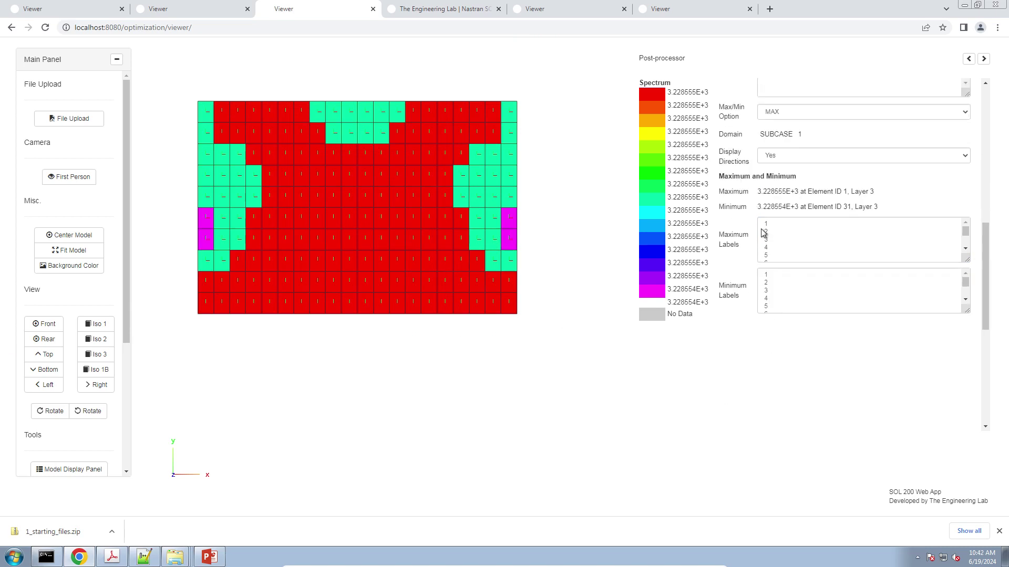
left_click(765, 225)
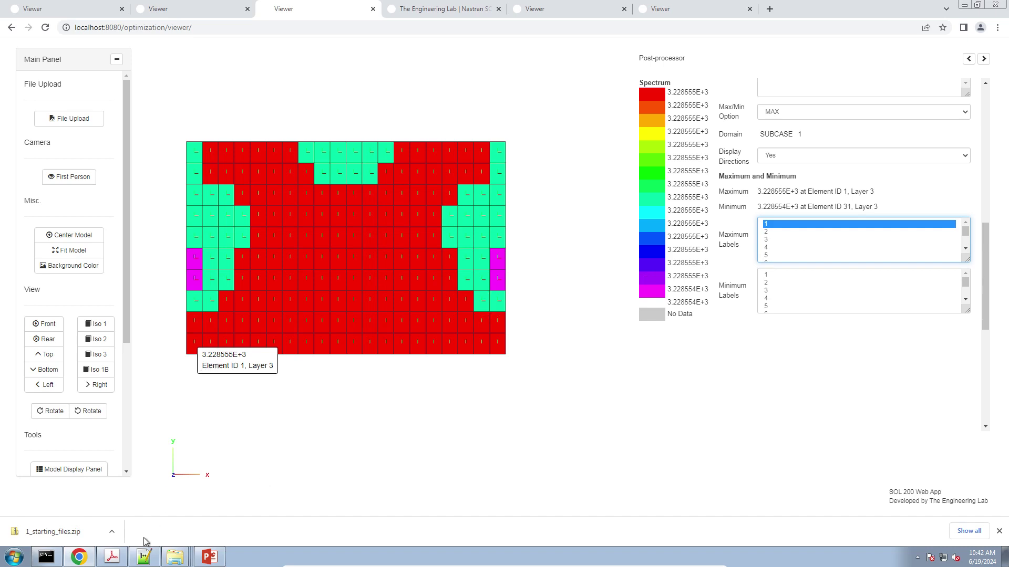
Step: Switch to the Patran reference manual in Acrobat and read the ply stress Tables 15-3 and 15-4 at 200% zoom
left_click(112, 557)
scroll(588, 318, "up", 3)
scroll(539, 350, "down", 12)
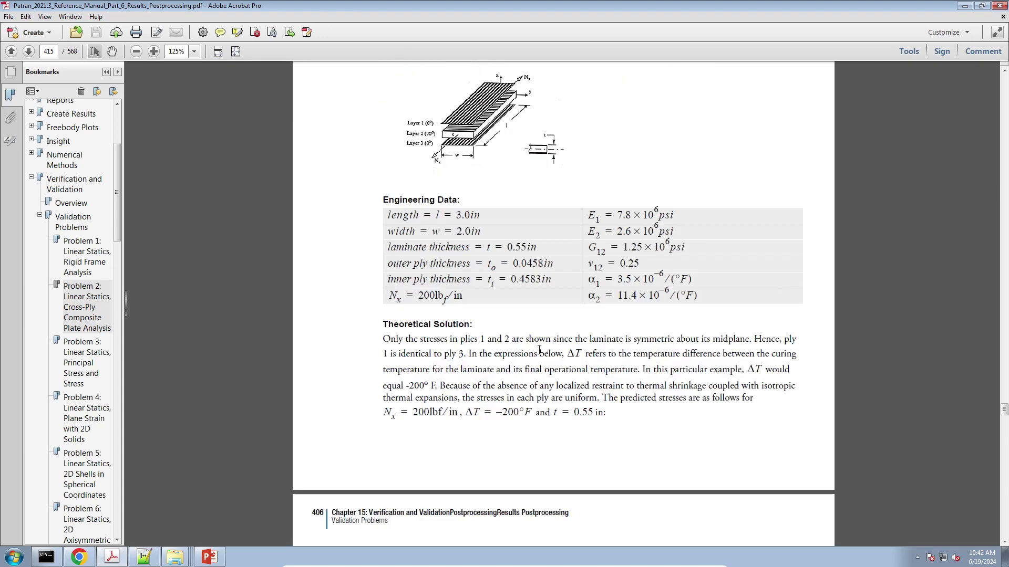
scroll(539, 349, "down", 10)
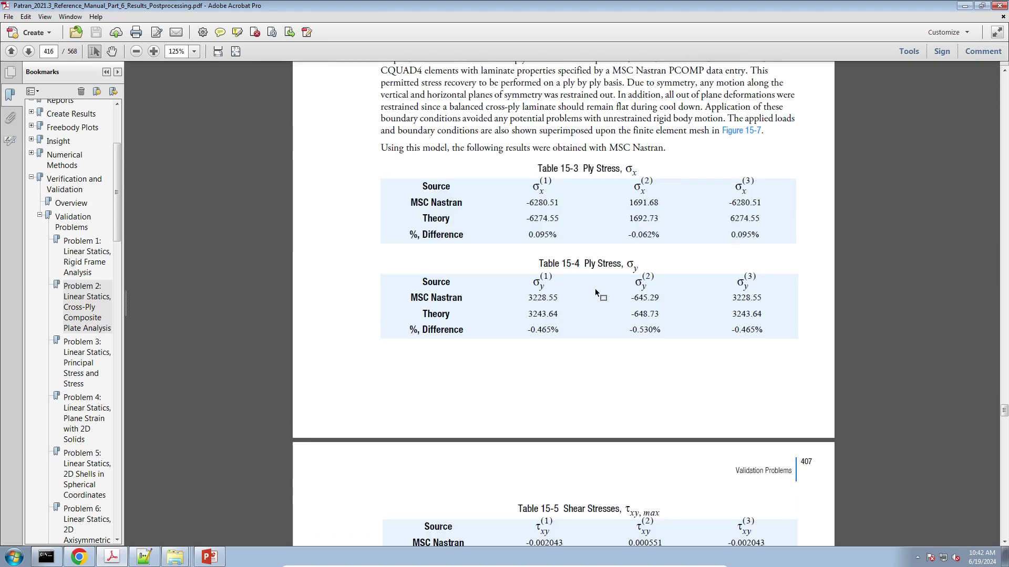
scroll(704, 299, "up", 1, "ctrl")
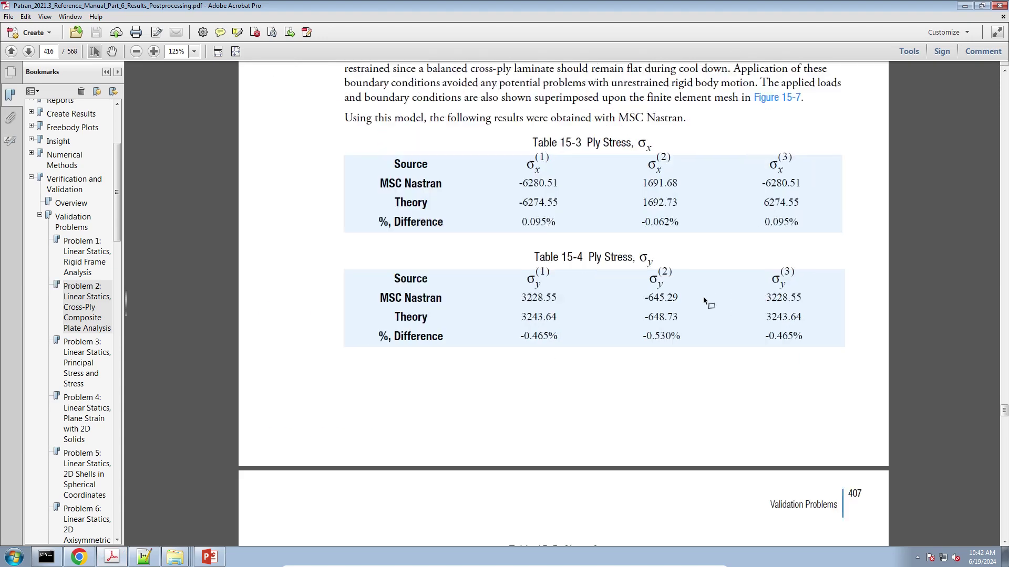
scroll(704, 299, "up", 2, "ctrl")
scroll(704, 300, "down", 1, "ctrl")
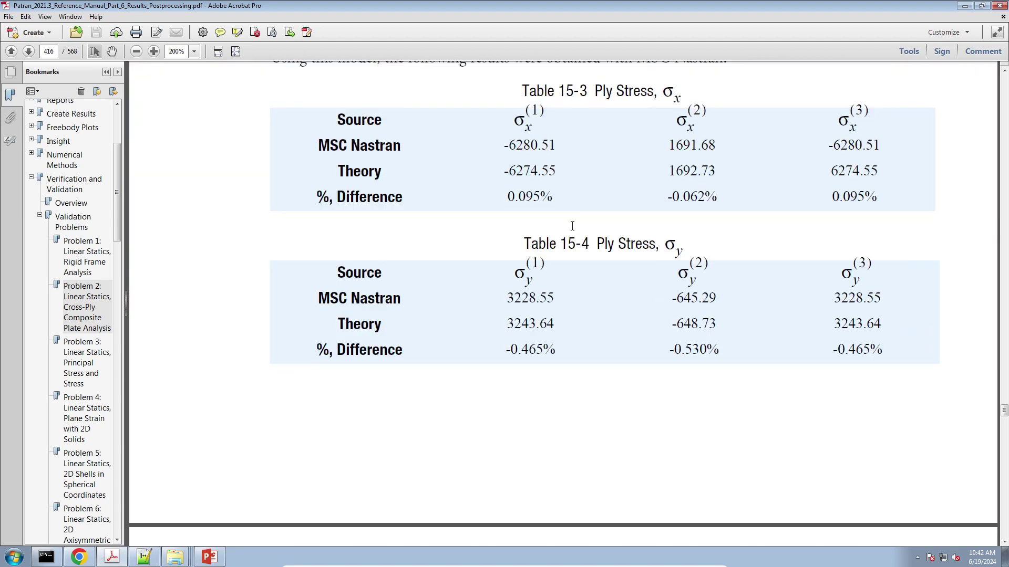
scroll(572, 226, "up", 1)
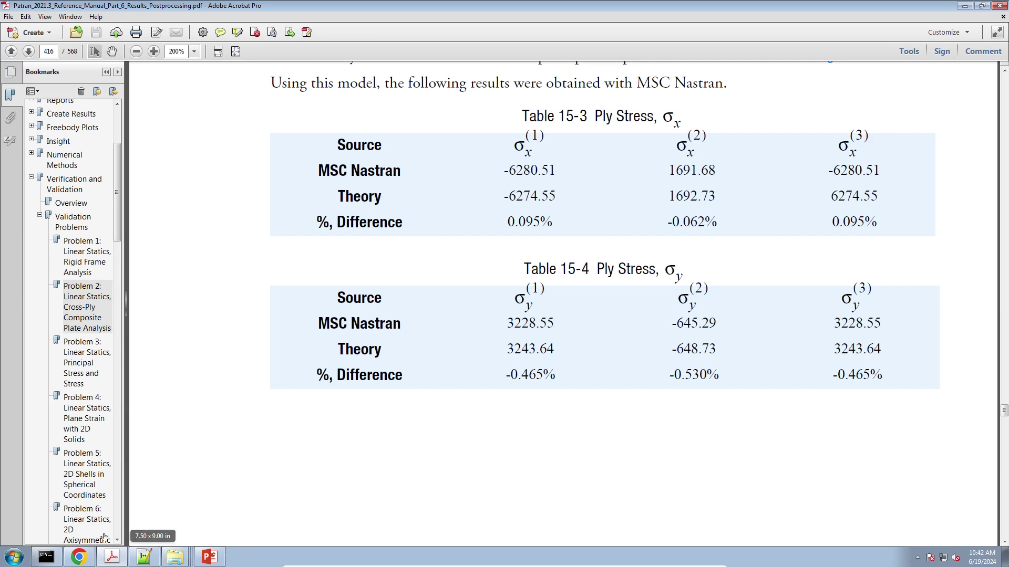
Step: Return to the viewer in Chrome and set the stress plot to layer 1 with the X1 - Normal-1 field
left_click(79, 557)
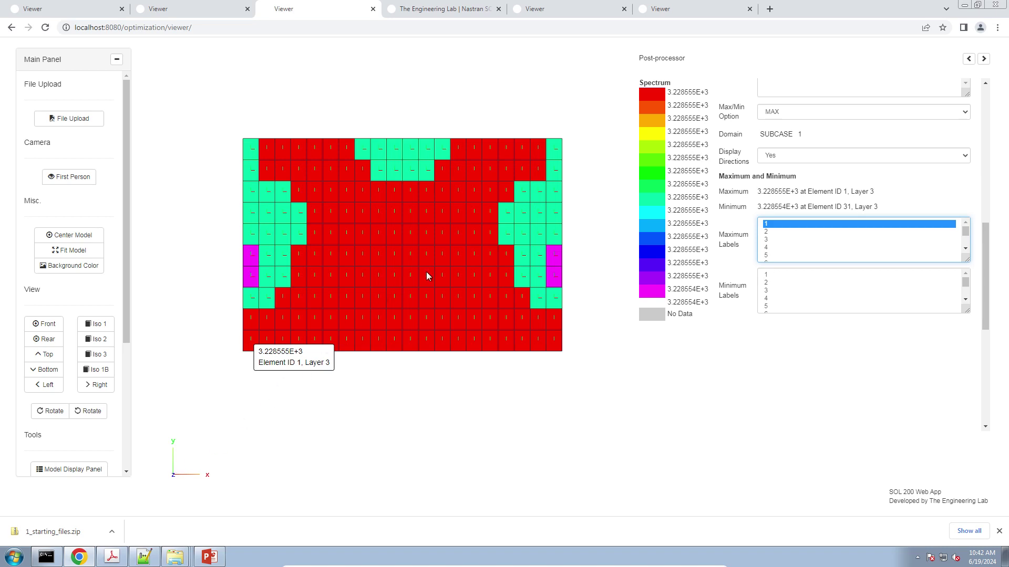
scroll(464, 298, "up", 5)
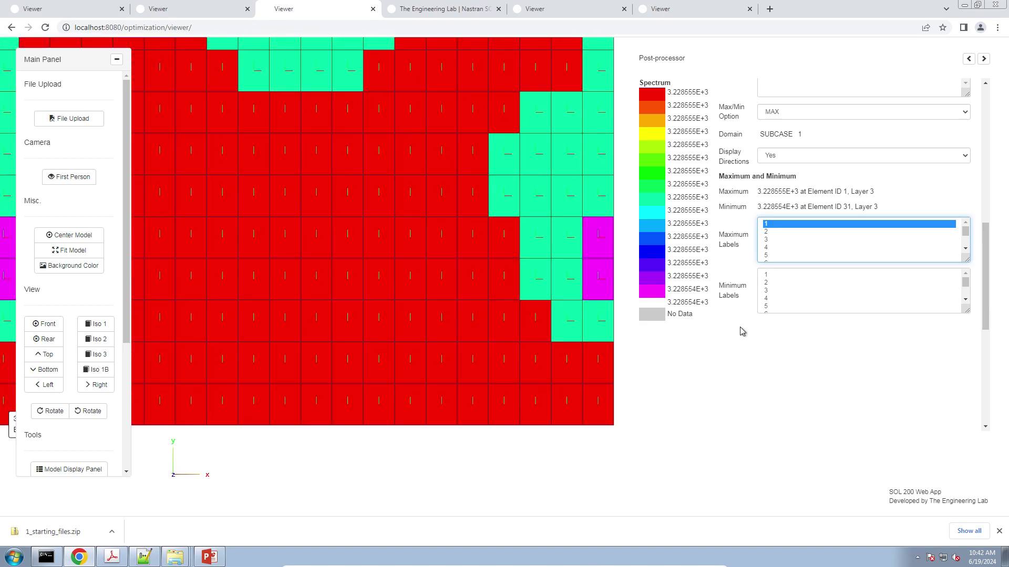
scroll(743, 331, "up", 3)
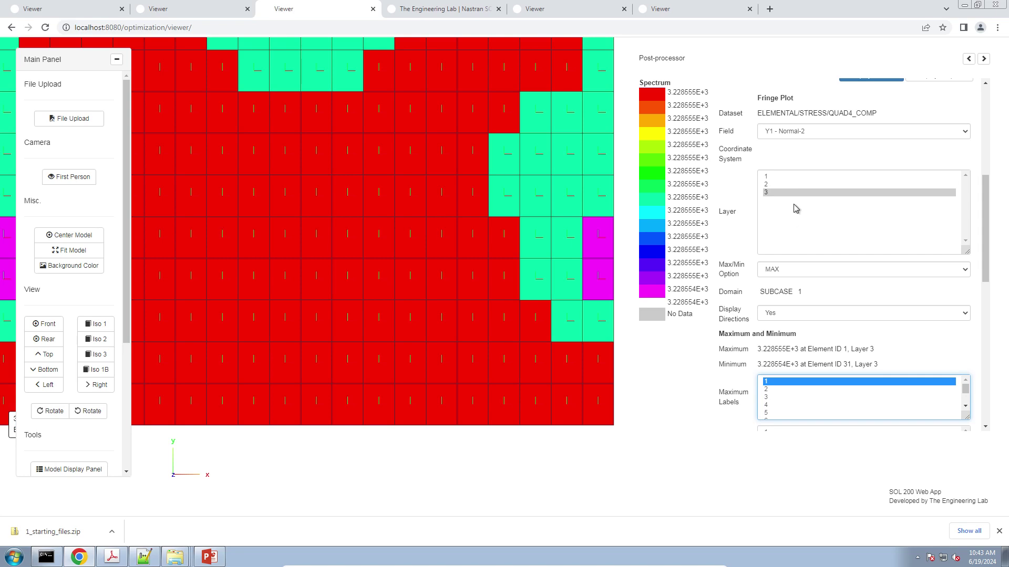
left_click(788, 178)
left_click(795, 134)
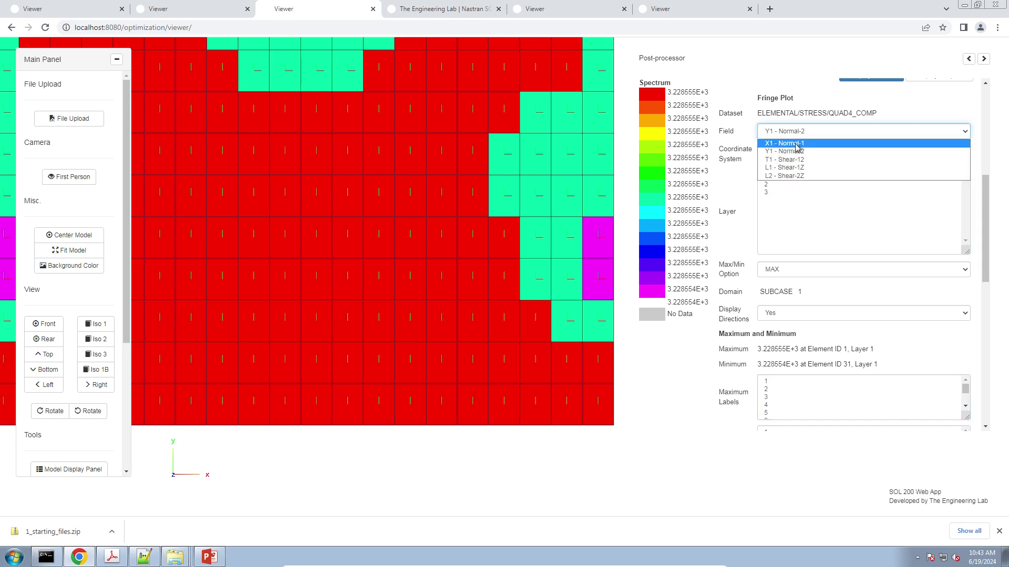
left_click(795, 143)
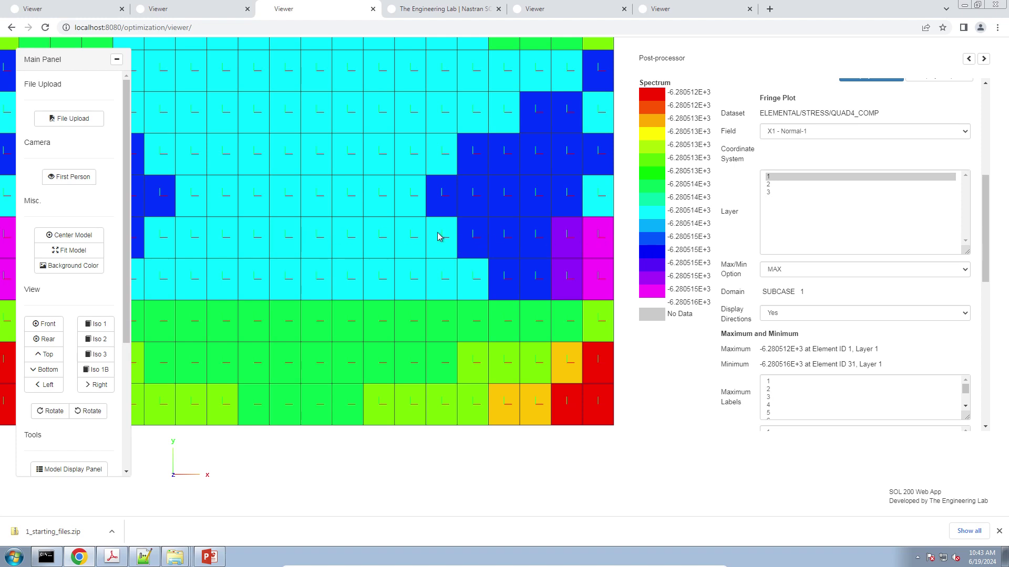
Step: Examine the layer 1 Normal-1 spectrum values and highlight the maximum stress value in the Maximum and Minimum section
right_click_drag(488, 244, 435, 232)
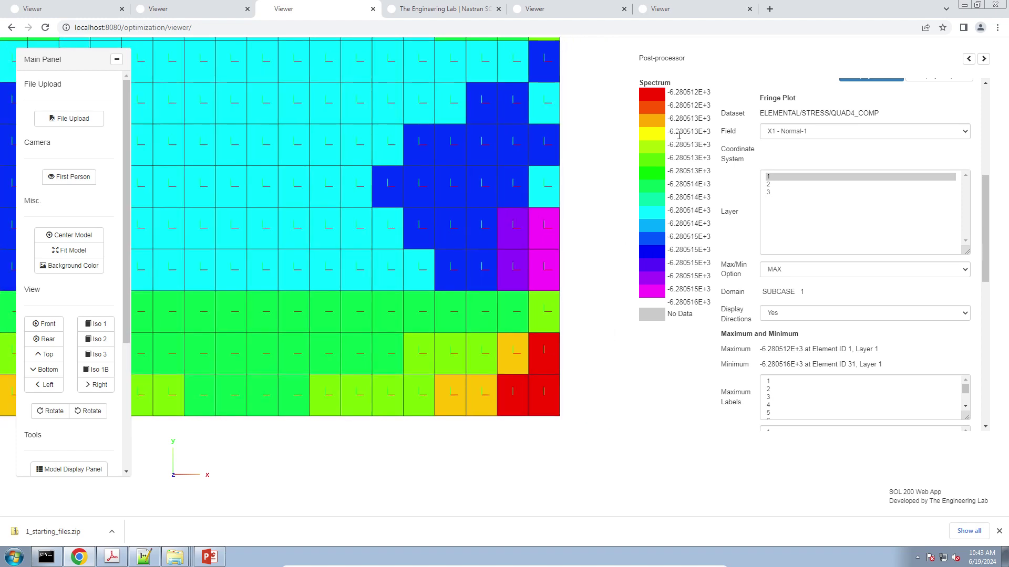
left_click_drag(671, 99, 683, 213)
left_click(716, 320)
left_click_drag(727, 336, 878, 364)
left_click(872, 364)
left_click_drag(759, 352, 805, 350)
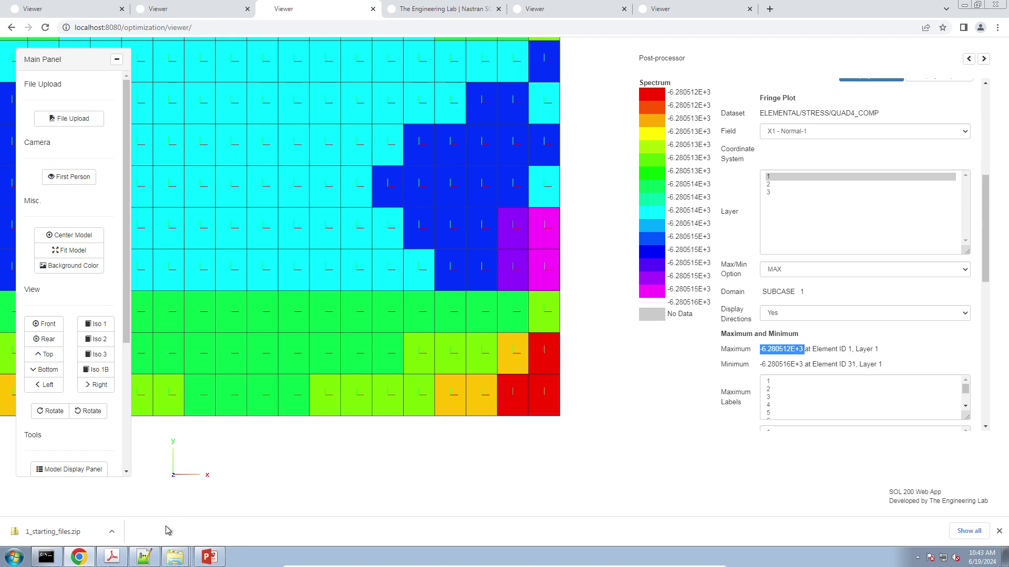
Step: Switch to the Patran manual in Acrobat and highlight the MSC Nastran σx value for layer 1 in Table 15-3
left_click(112, 557)
left_click_drag(503, 171, 556, 176)
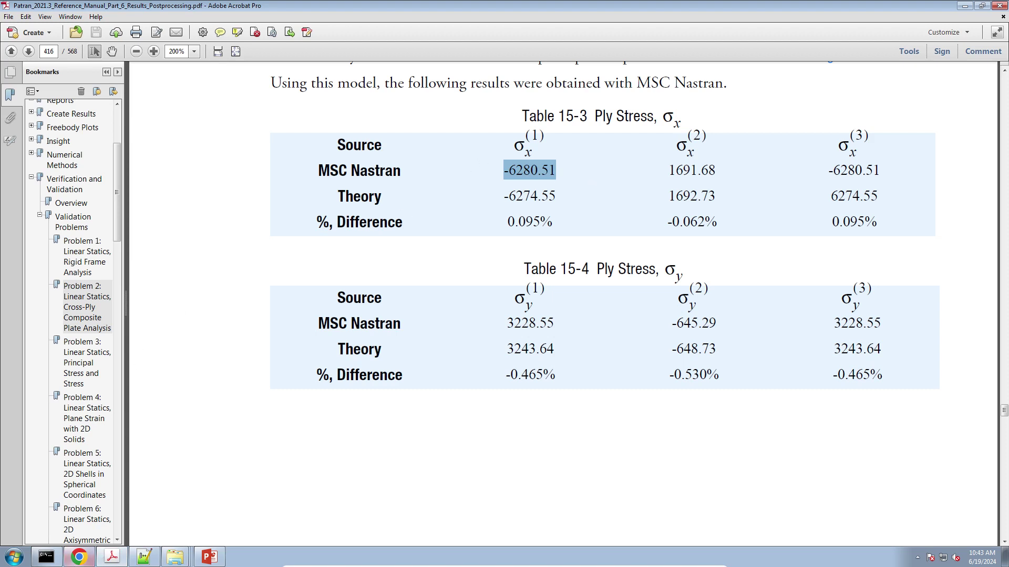
Step: Return to the viewer in Chrome, plot the Y1 - Normal-2 stress for layer 2, and highlight the highest spectrum value
left_click(79, 557)
left_click(778, 185)
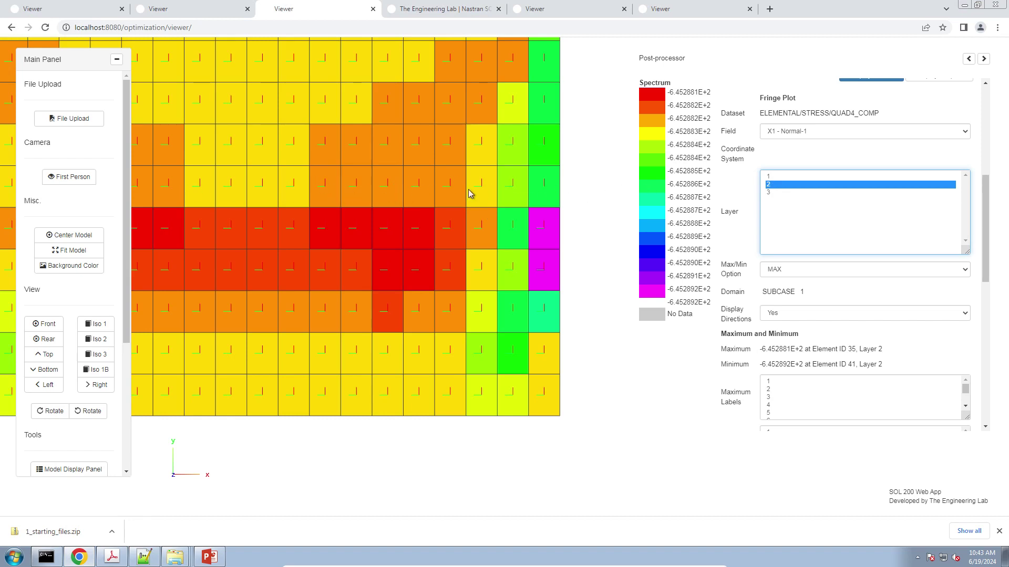
left_click(778, 136)
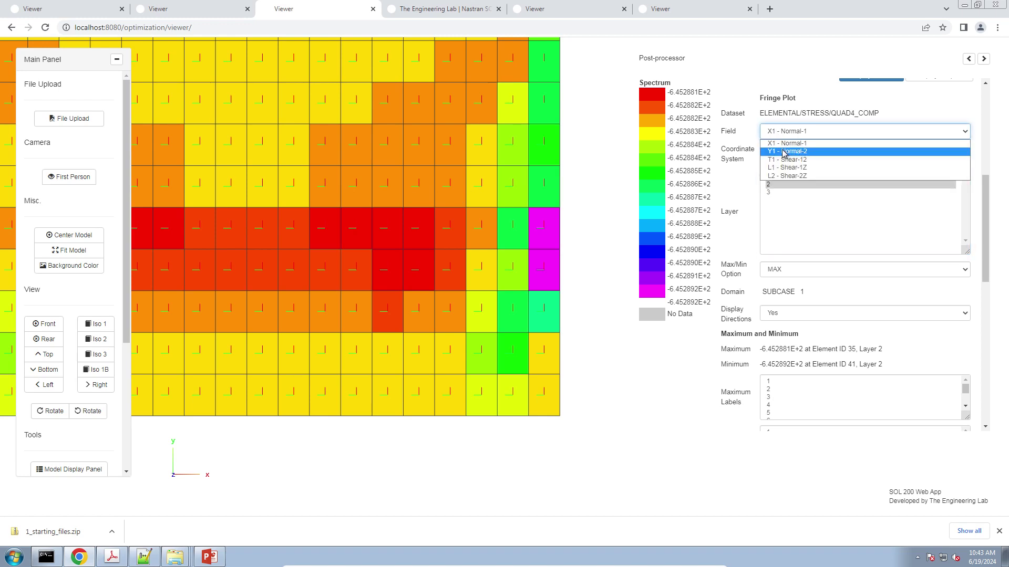
left_click(786, 152)
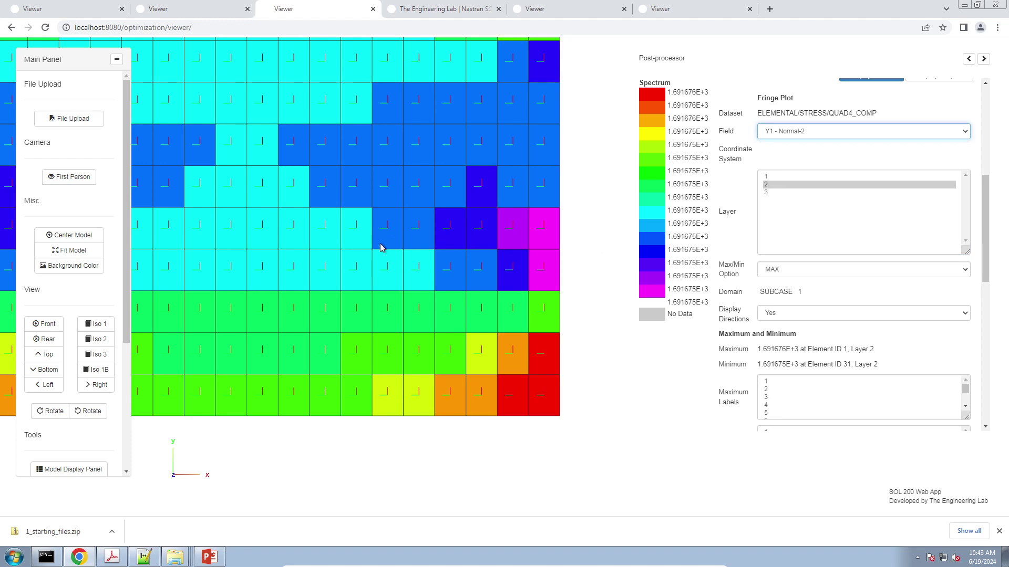
left_click_drag(668, 93, 688, 93)
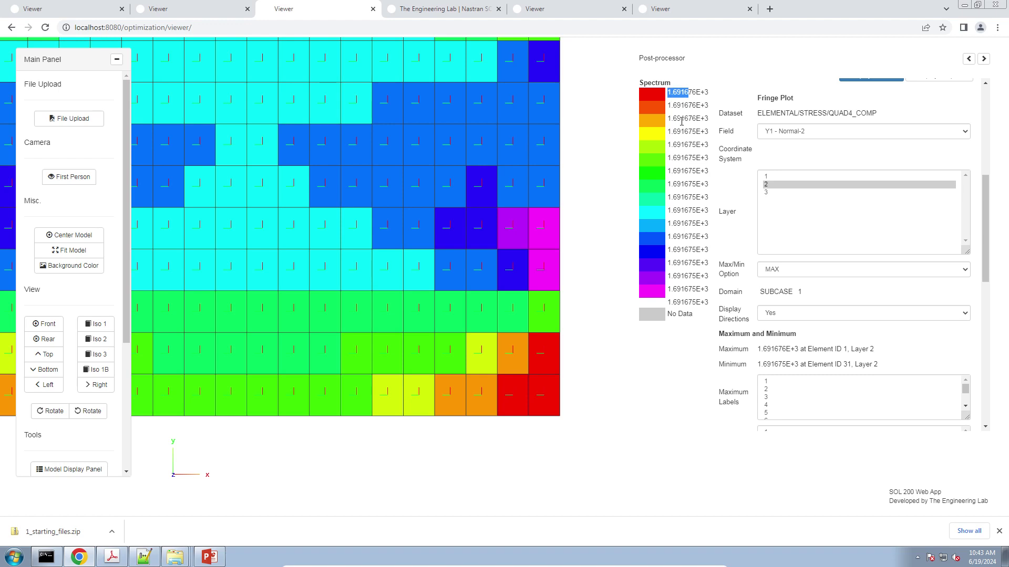
Step: Compare the layer 2 plot with the manual in Acrobat, highlighting the MSC Nastran σx value for layer 2 in Table 15-3
left_click(112, 556)
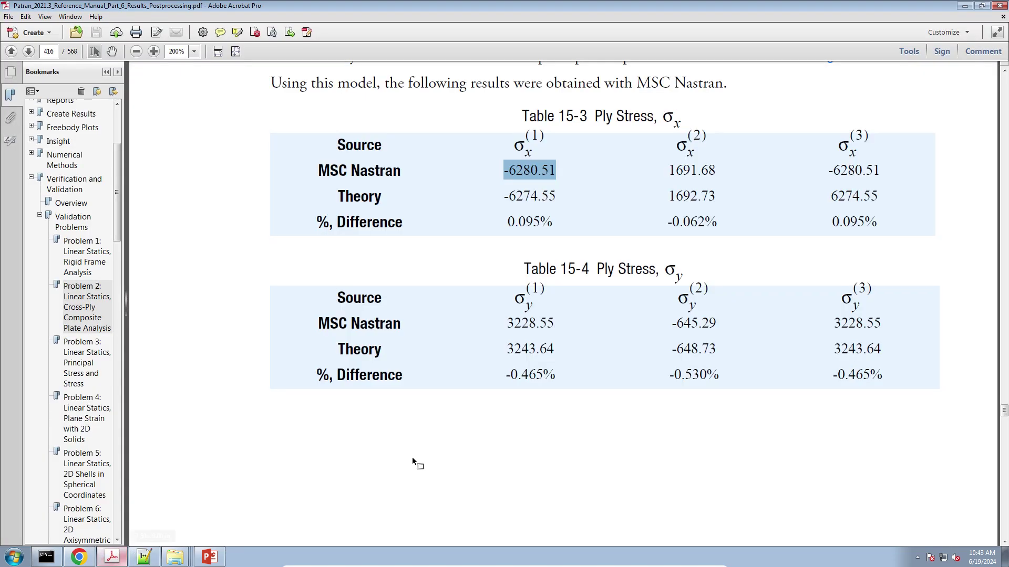
left_click_drag(668, 170, 717, 171)
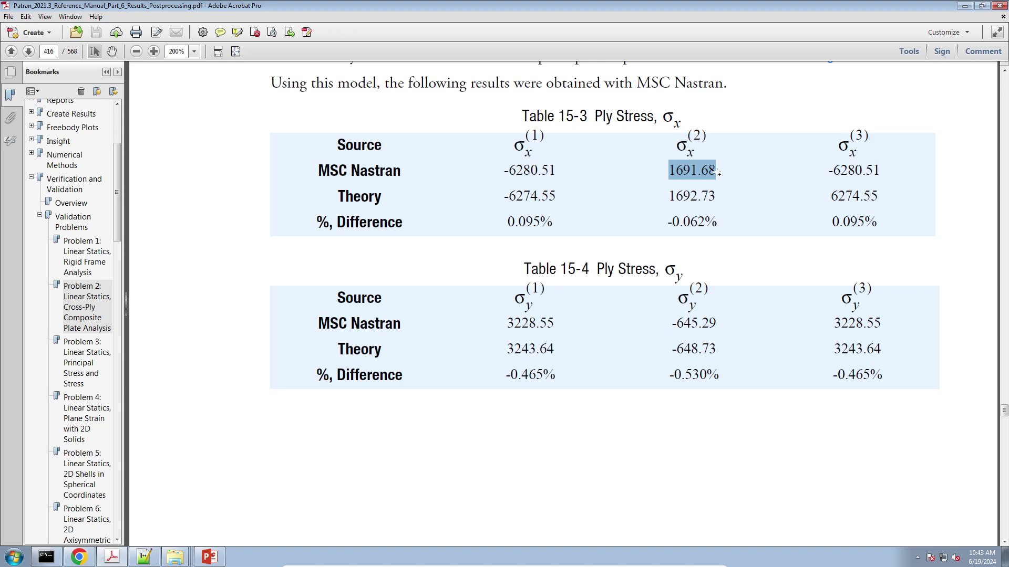
left_click(79, 556)
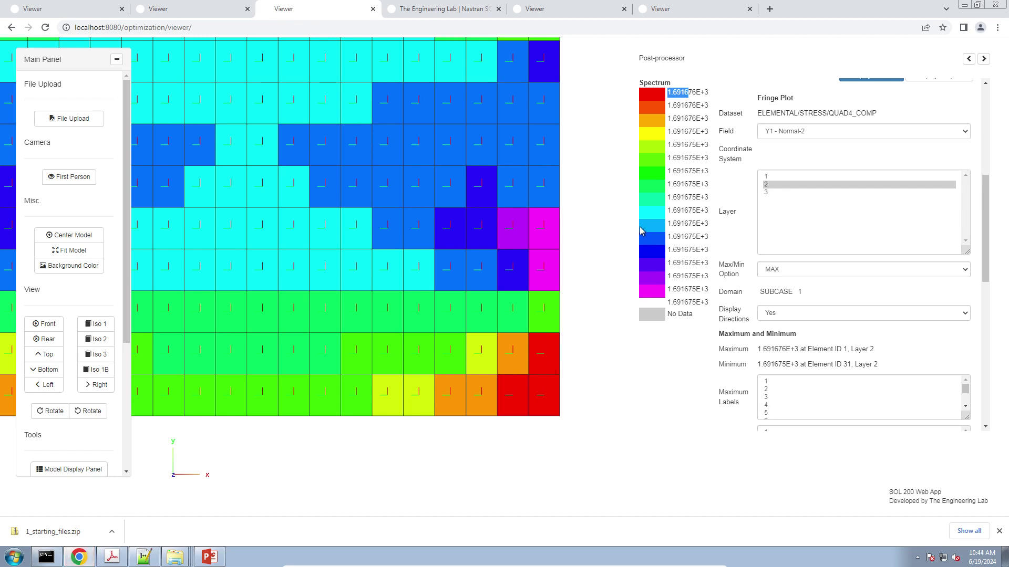
left_click(112, 556)
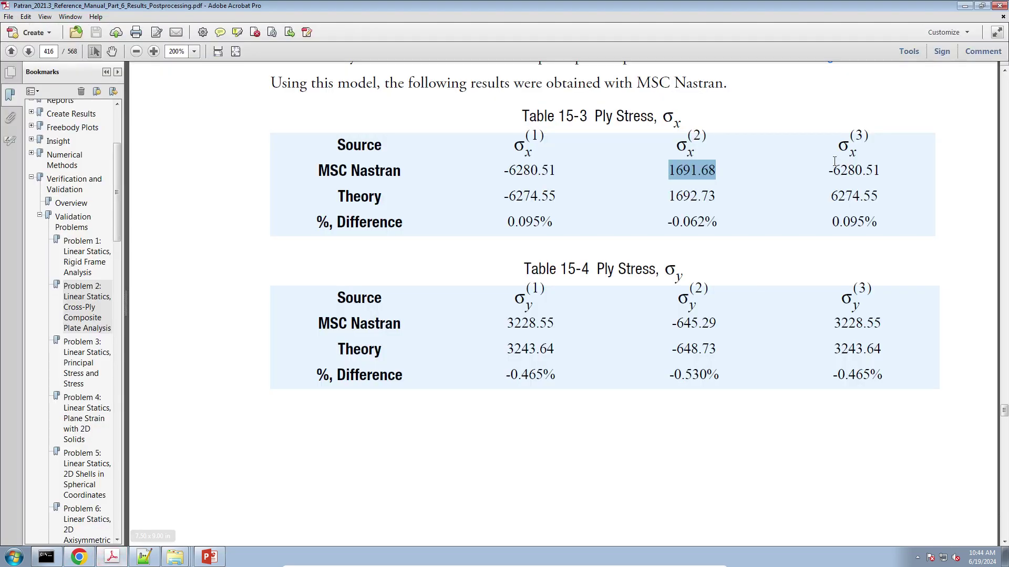
Step: Return to the viewer in Chrome and set the stress plot to layer 3 with the X1 - Normal-1 field
left_click(79, 556)
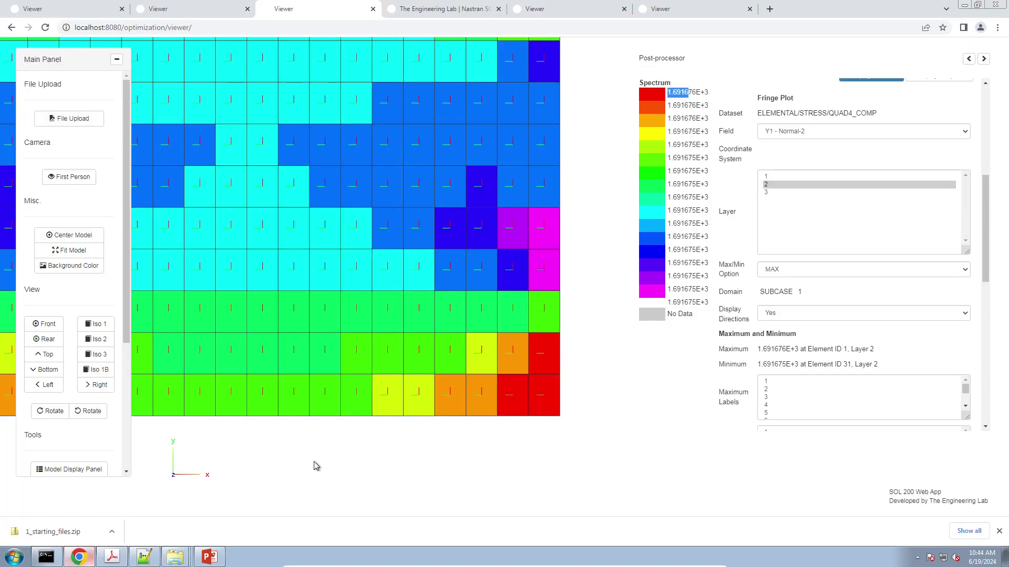
left_click(765, 192)
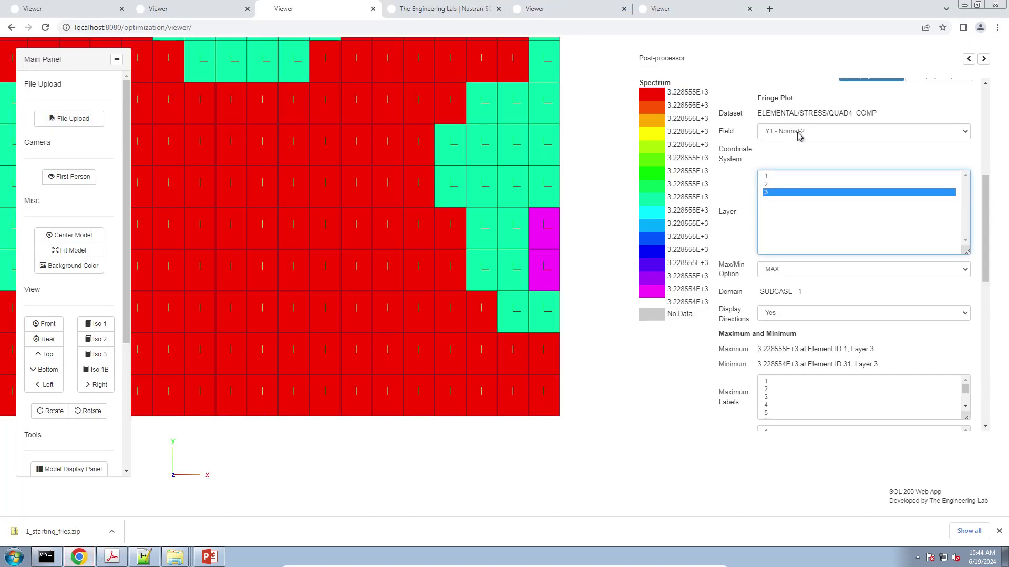
left_click(798, 136)
left_click(793, 144)
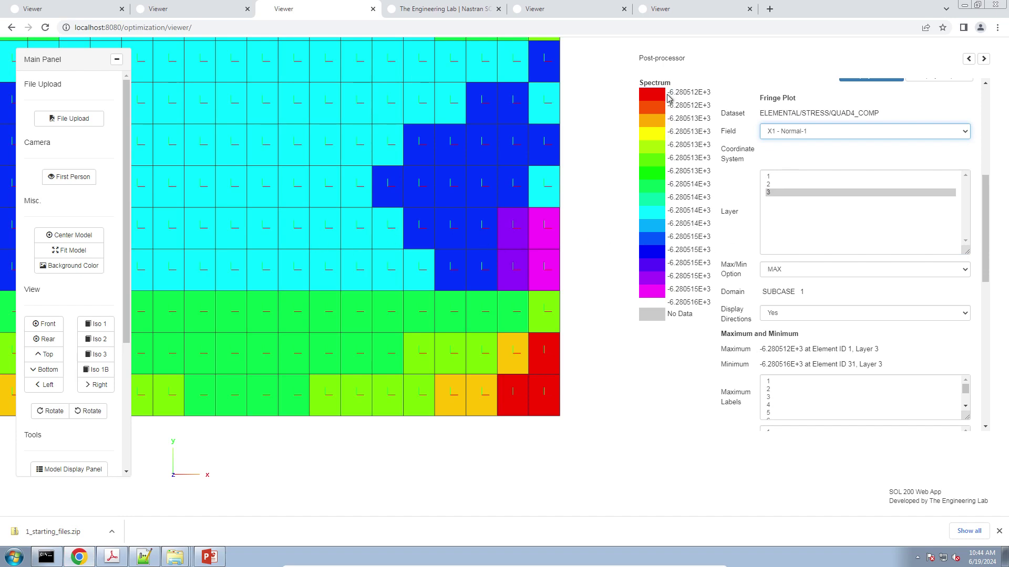
Step: In the Acrobat manual, highlight the MSC Nastran values for layer 3 σx in Table 15-3 and layer 1 σy in Table 15-4
left_click(112, 556)
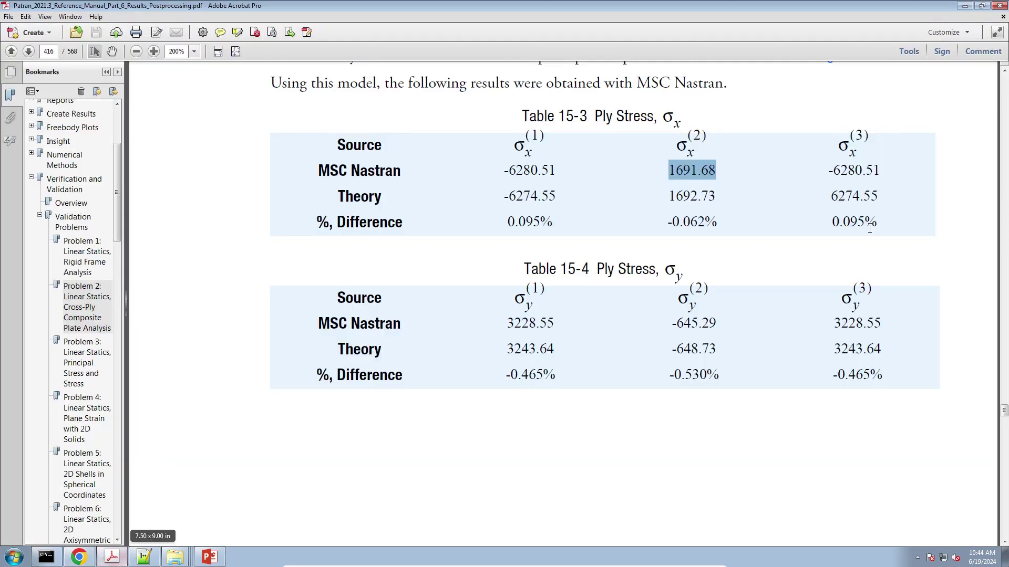
left_click_drag(825, 173, 889, 174)
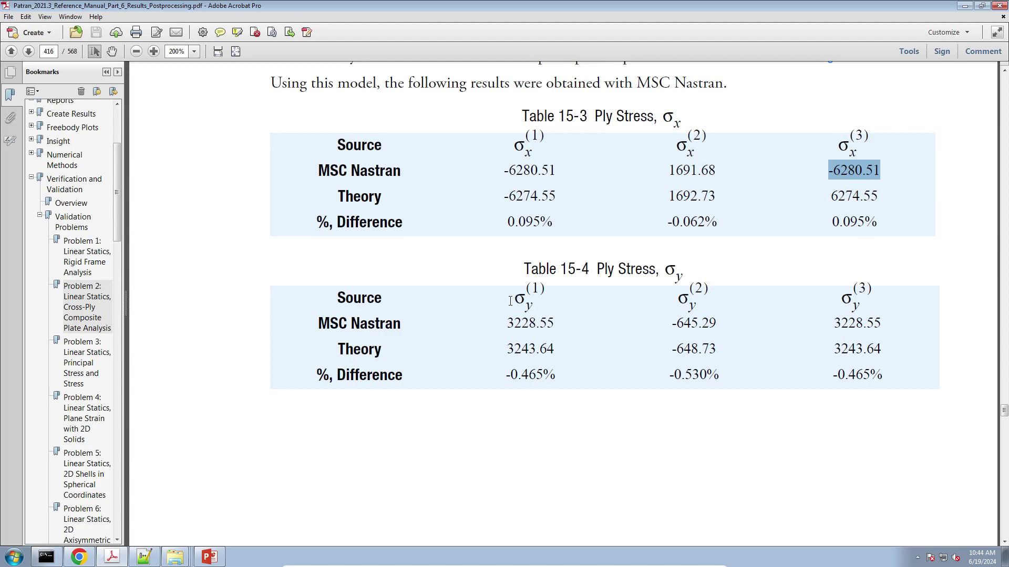
left_click(79, 557)
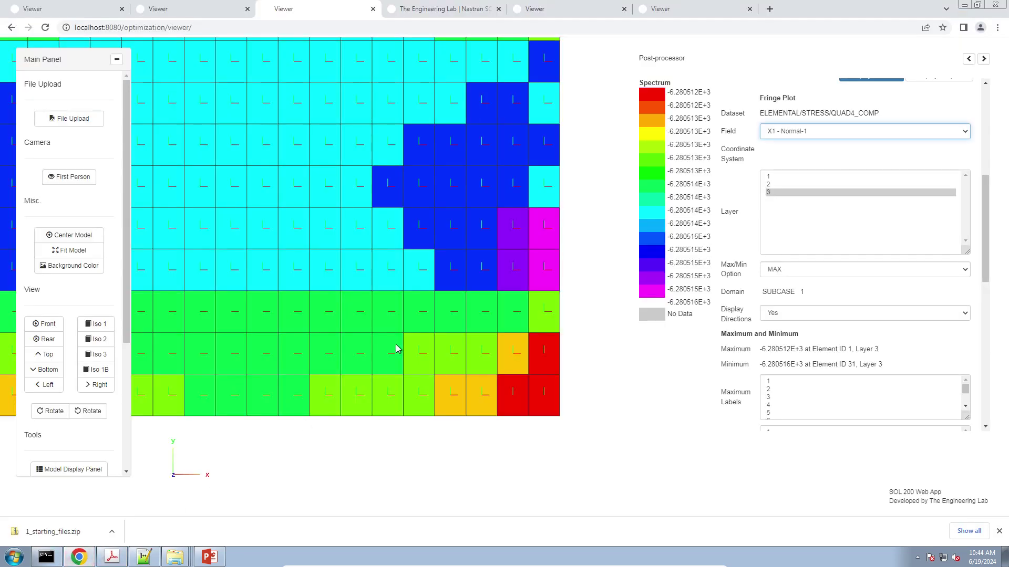
left_click(112, 557)
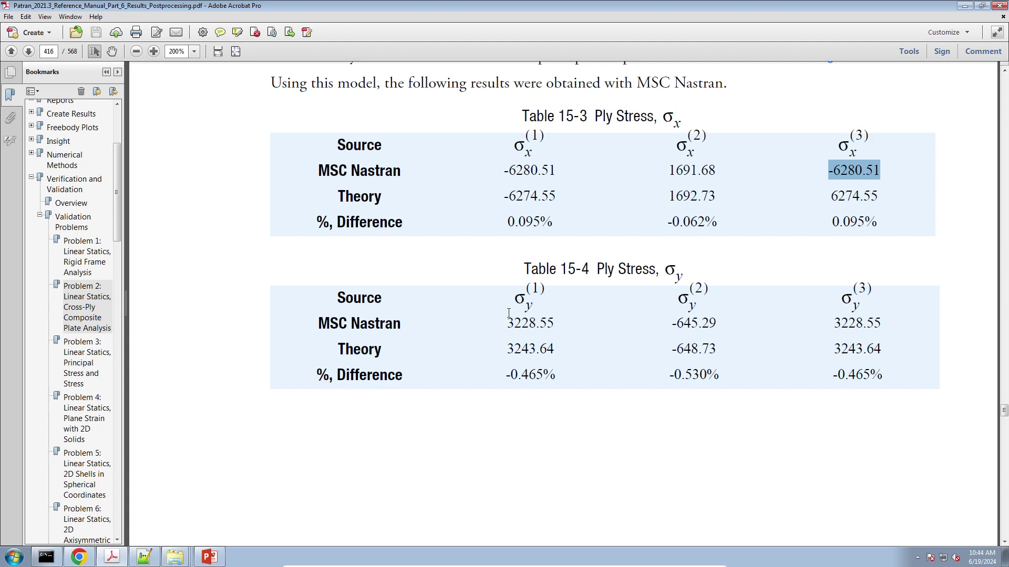
left_click_drag(508, 323, 546, 327)
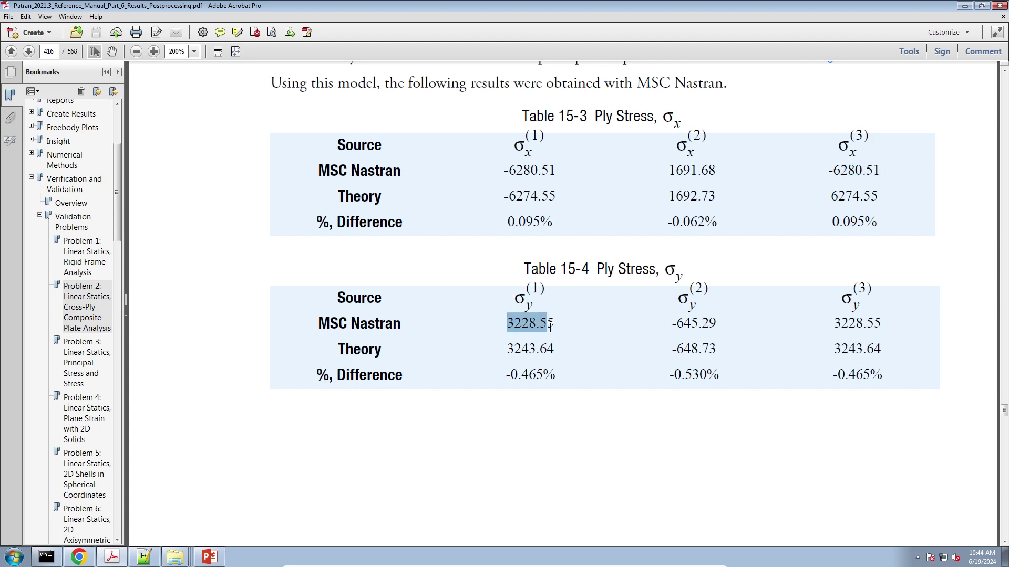
Step: Return to the viewer in Chrome, plot the Y1 - Normal-2 stress for layer 1, and highlight its maximum stress entry
left_click(79, 557)
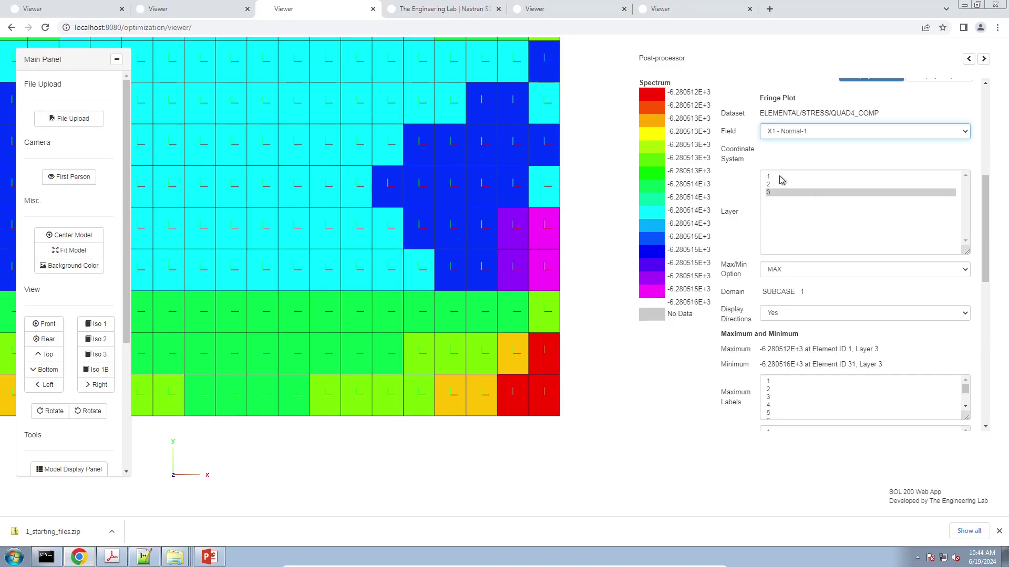
left_click(780, 177)
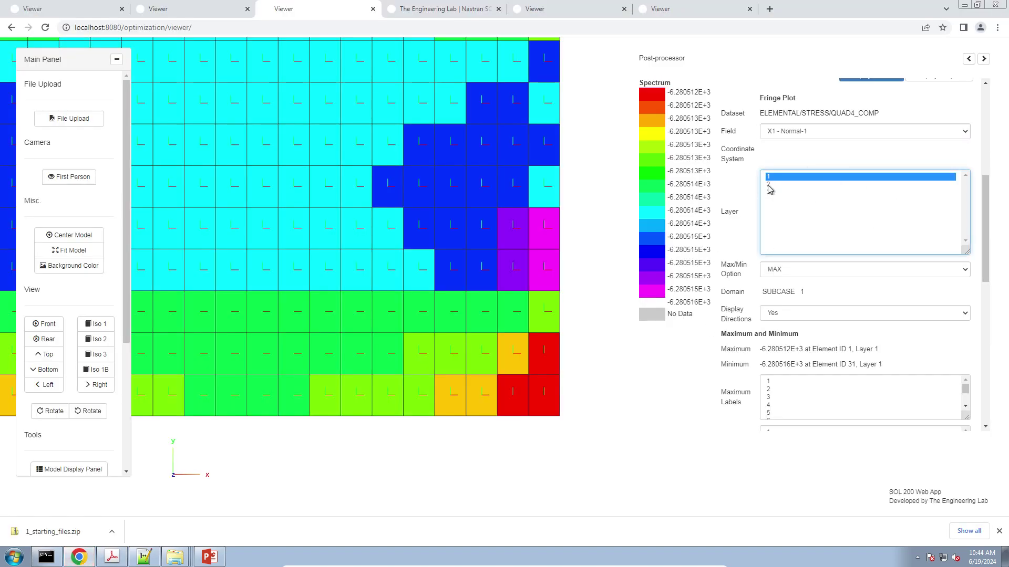
left_click(790, 135)
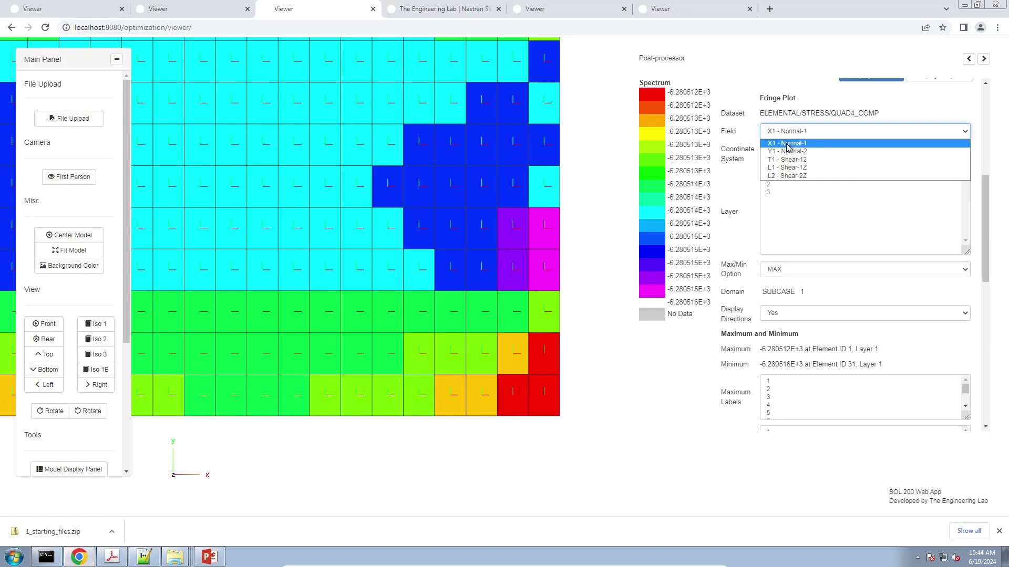
left_click(787, 151)
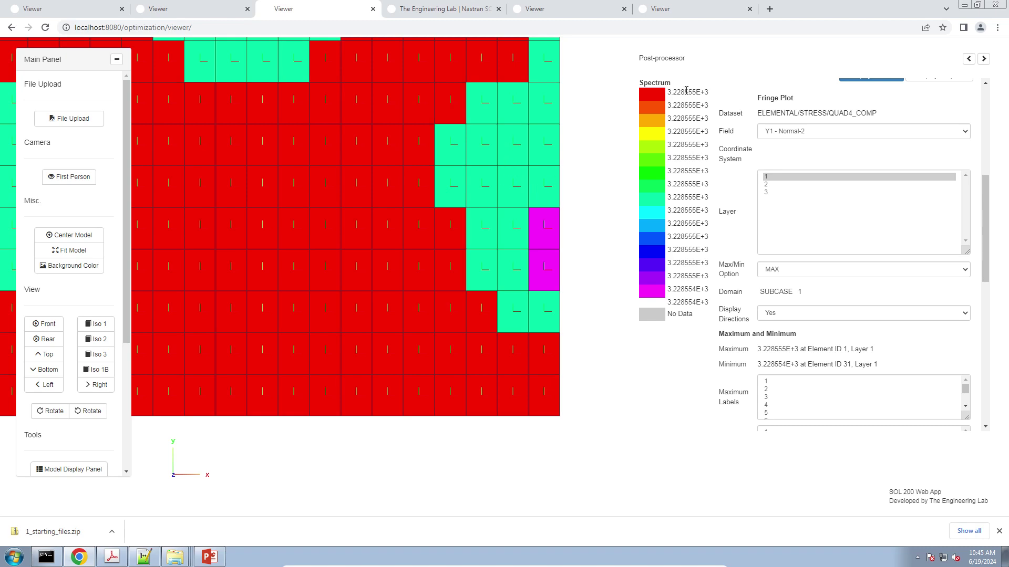
left_click_drag(670, 97, 702, 95)
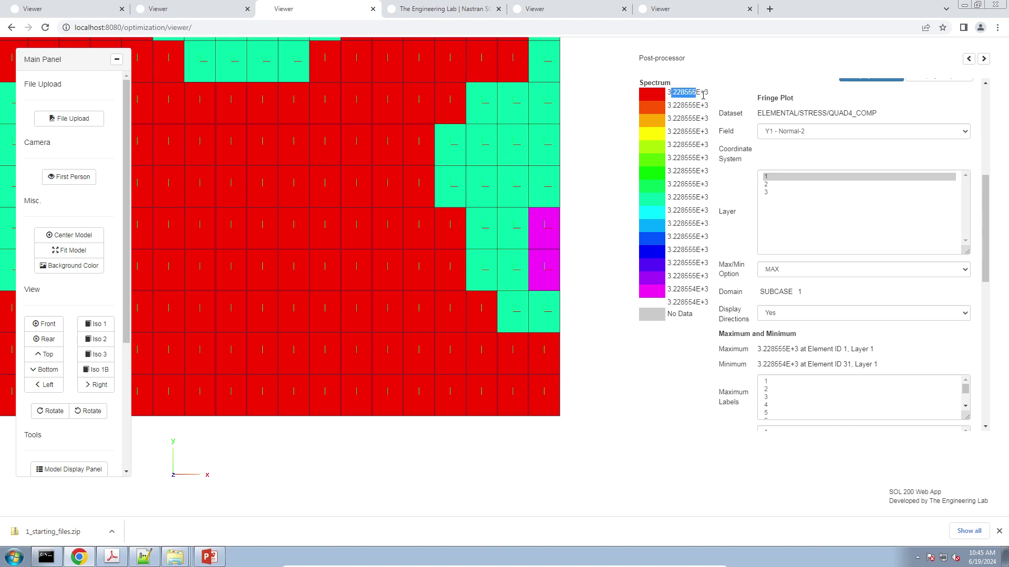
triple_click(765, 350)
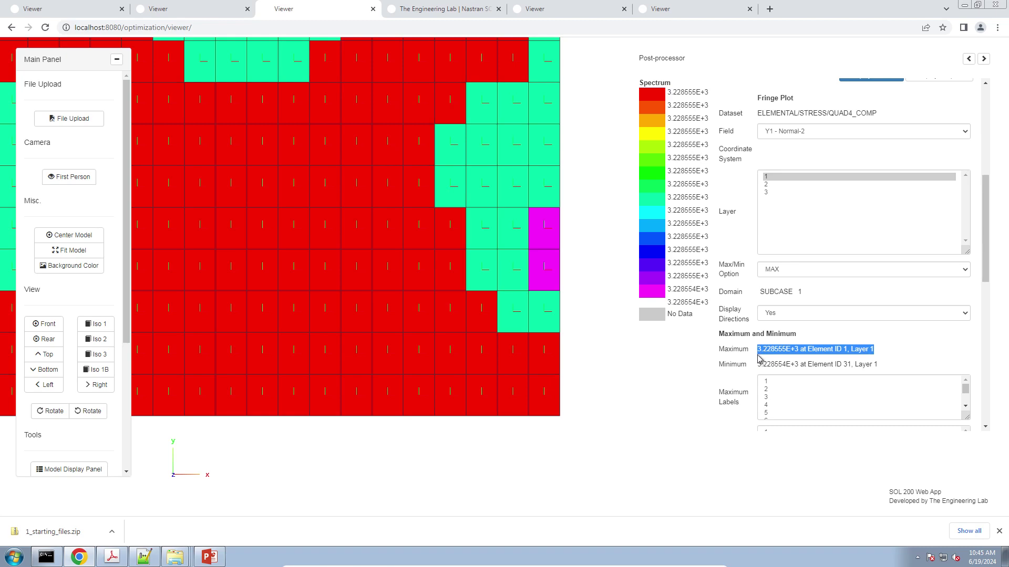
Step: Switch to the Acrobat manual and check the layer 1 σy values in Table 15-4 against the plotted stress
left_click(112, 556)
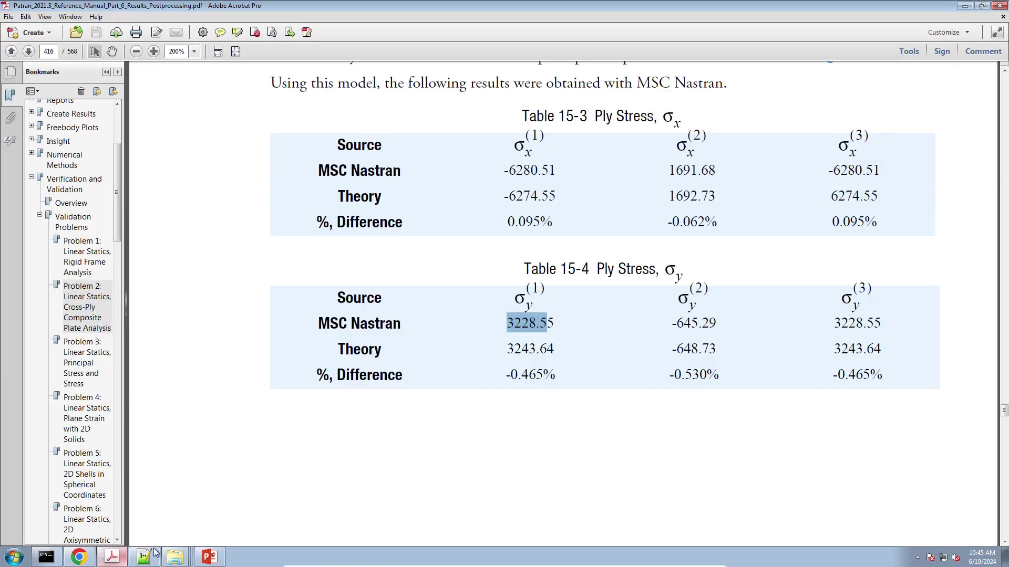
left_click(527, 343)
left_click_drag(510, 323, 555, 367)
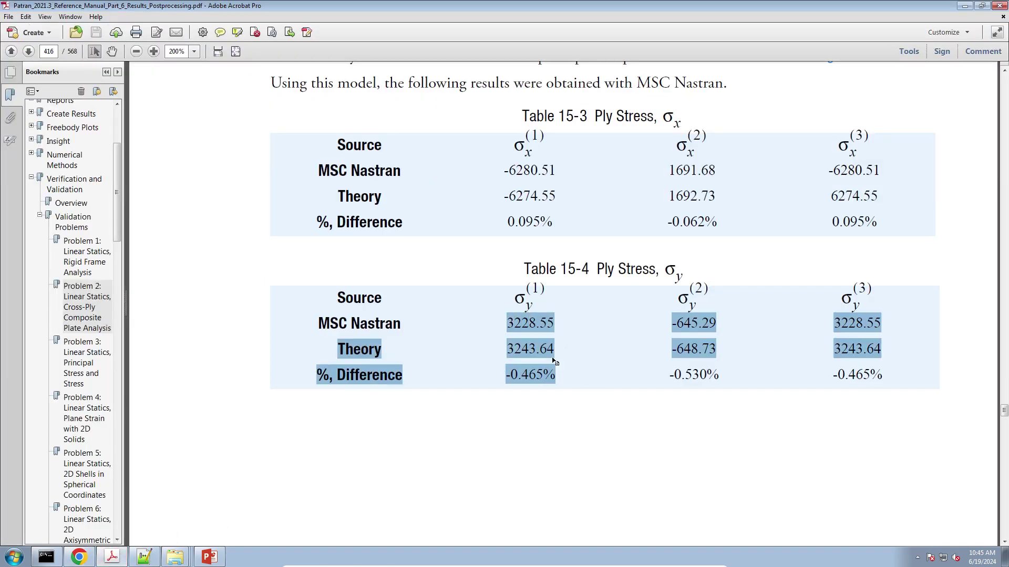
left_click(554, 366)
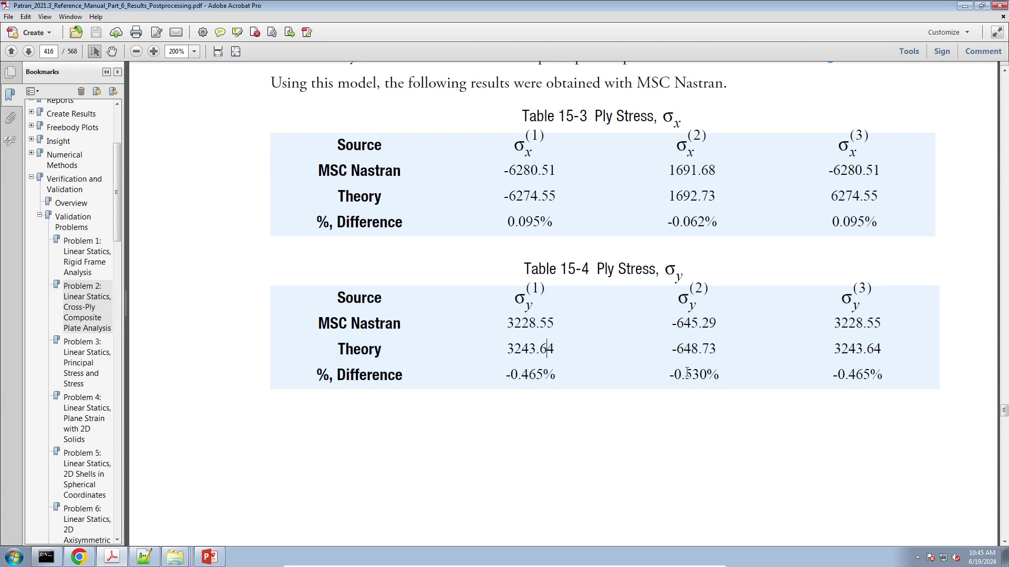
Step: Return to the viewer in Chrome, plot the X1 - Normal-1 stress for layer 2, and highlight its maximum stress value
left_click(78, 556)
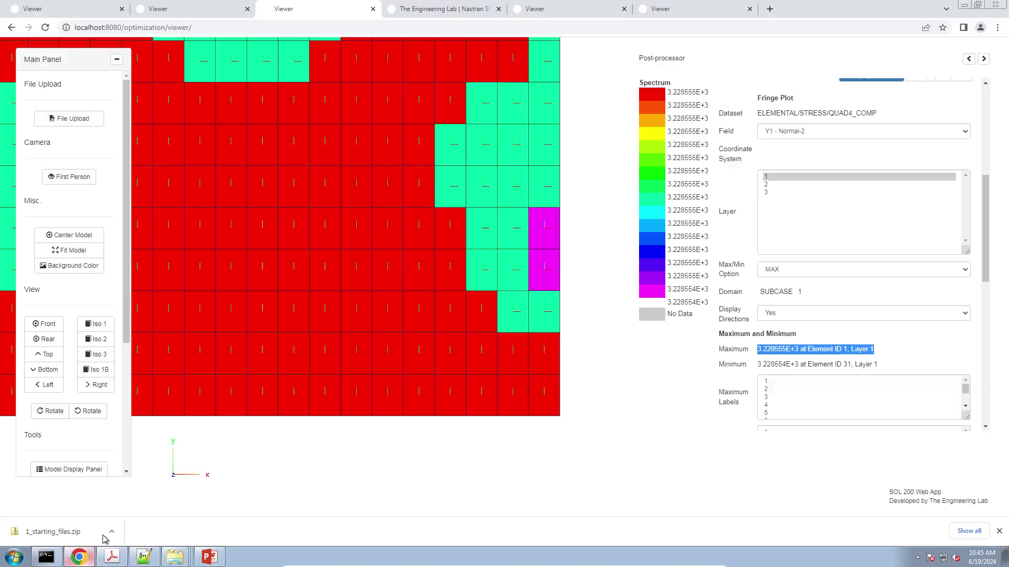
left_click(770, 185)
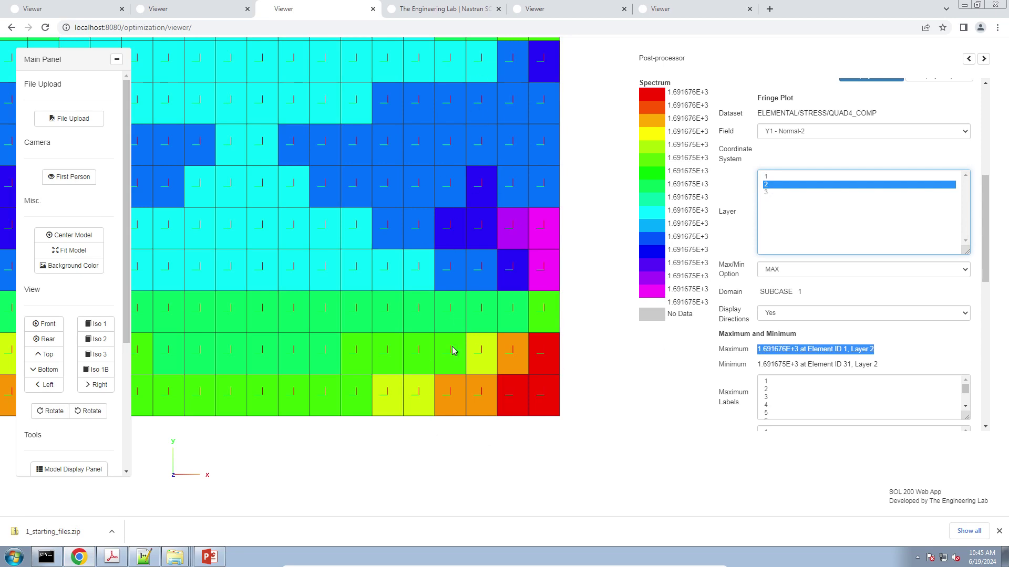
left_click(792, 130)
left_click(786, 145)
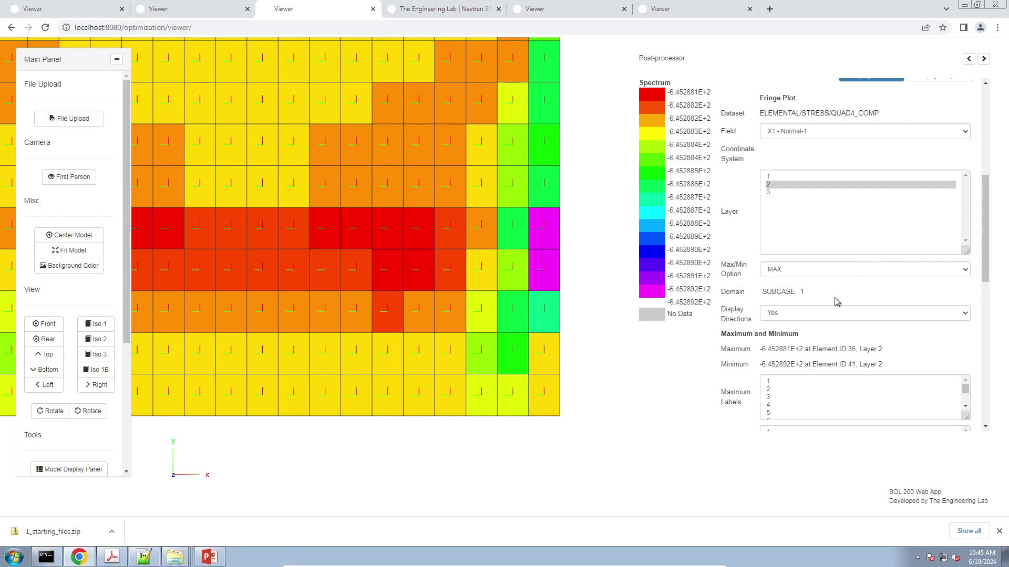
left_click_drag(761, 350, 823, 353)
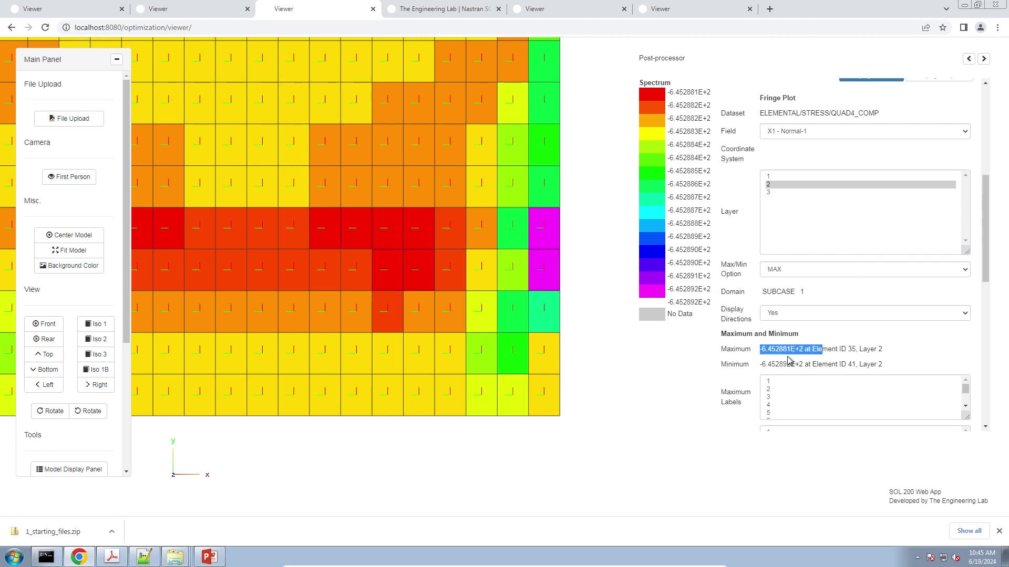
Step: Switch to the Acrobat manual and examine the layer 2 σy values in Table 15-4, highlighting the Theory value
left_click(112, 557)
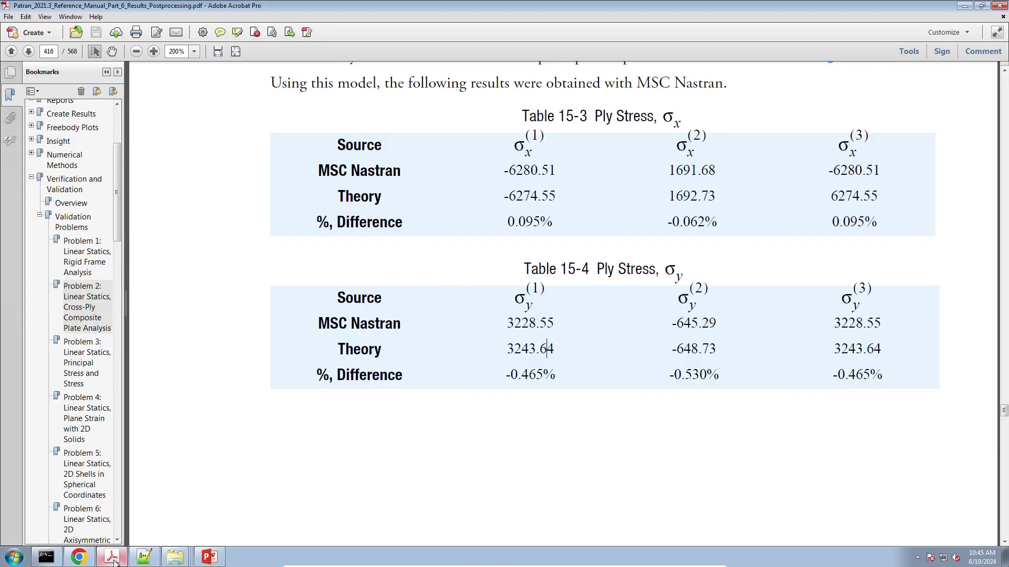
left_click_drag(672, 324, 706, 353)
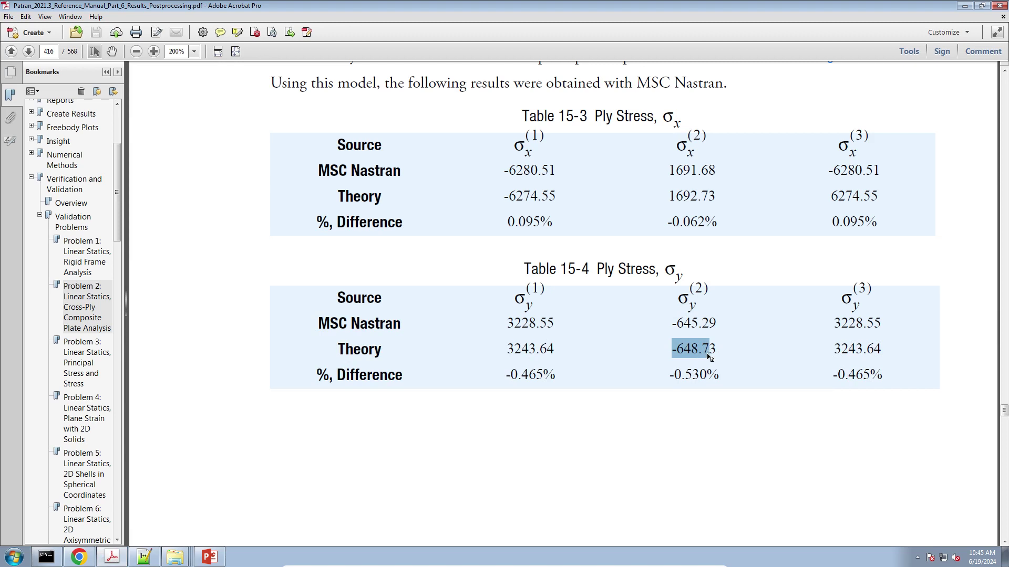
Step: Return to the viewer in Chrome and set the stress plot to layer 3 with the Y1 - Normal-2 field
left_click(79, 557)
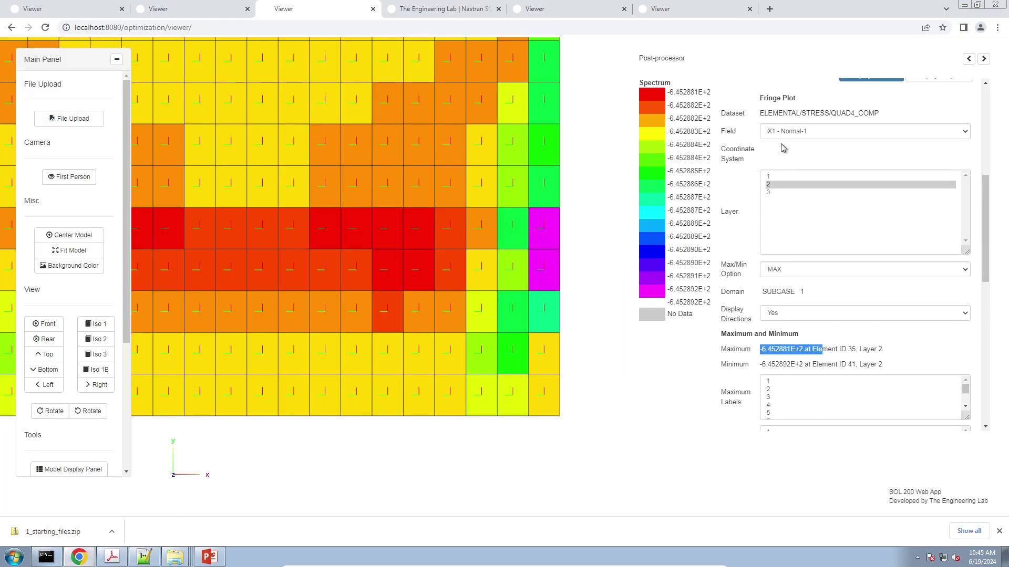
left_click(779, 193)
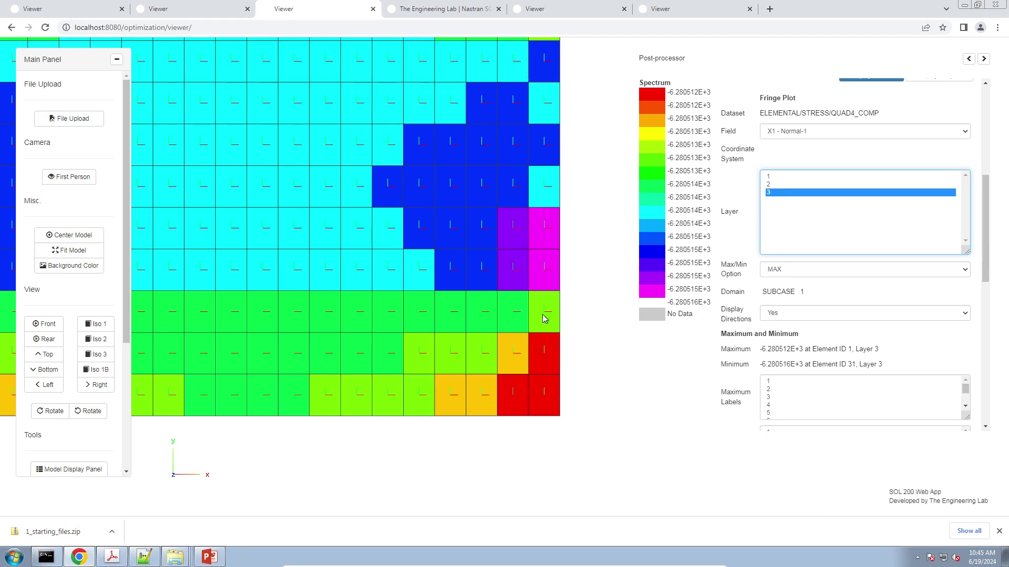
left_click(775, 132)
left_click(786, 152)
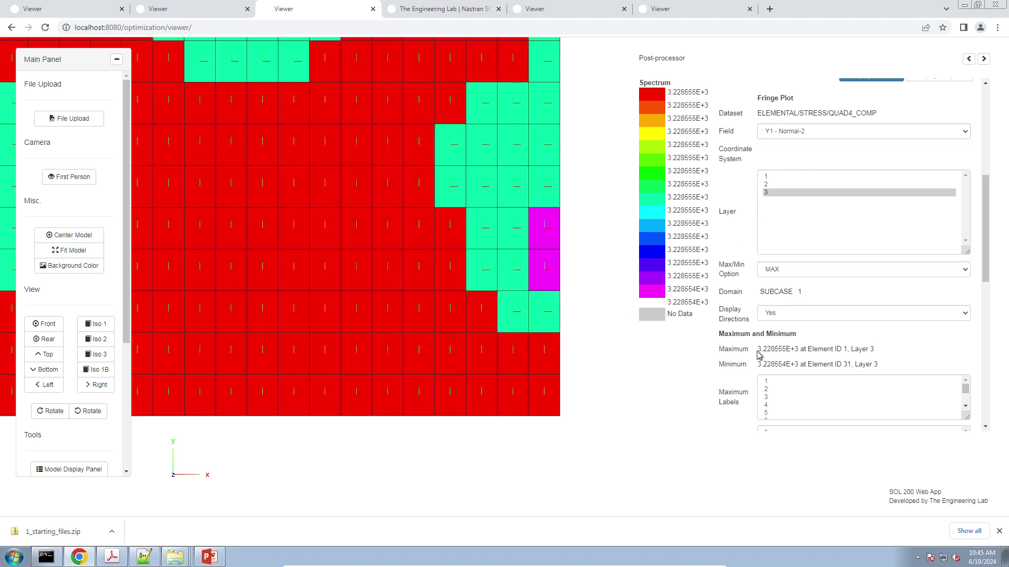
Step: Highlight the plotted layer 3 maximum stress and compare it with the layer 3 σy values in Table 15-4 of the Acrobat manual, highlighting the Theory value
left_click_drag(757, 350, 802, 351)
left_click(115, 556)
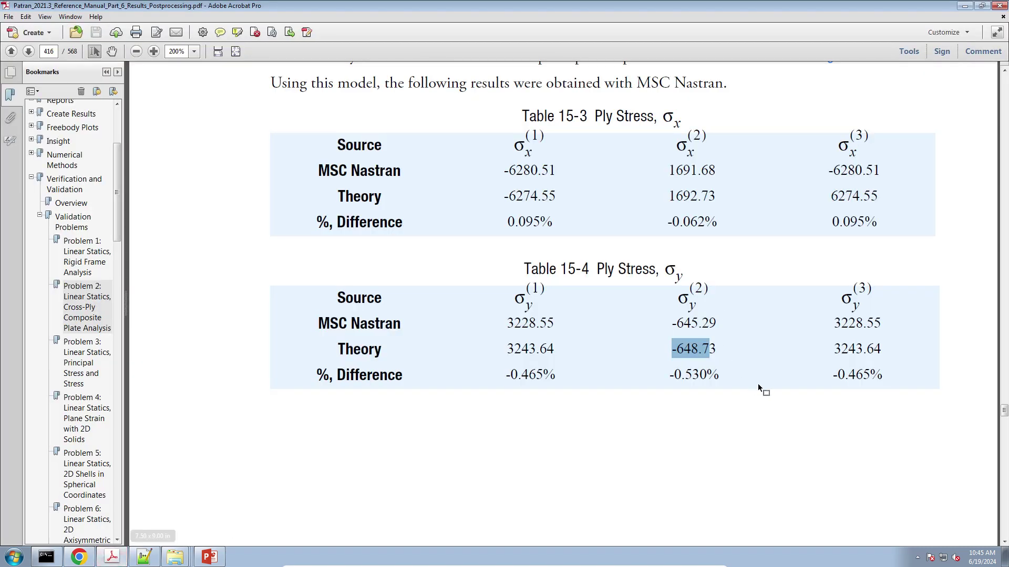
left_click(73, 557)
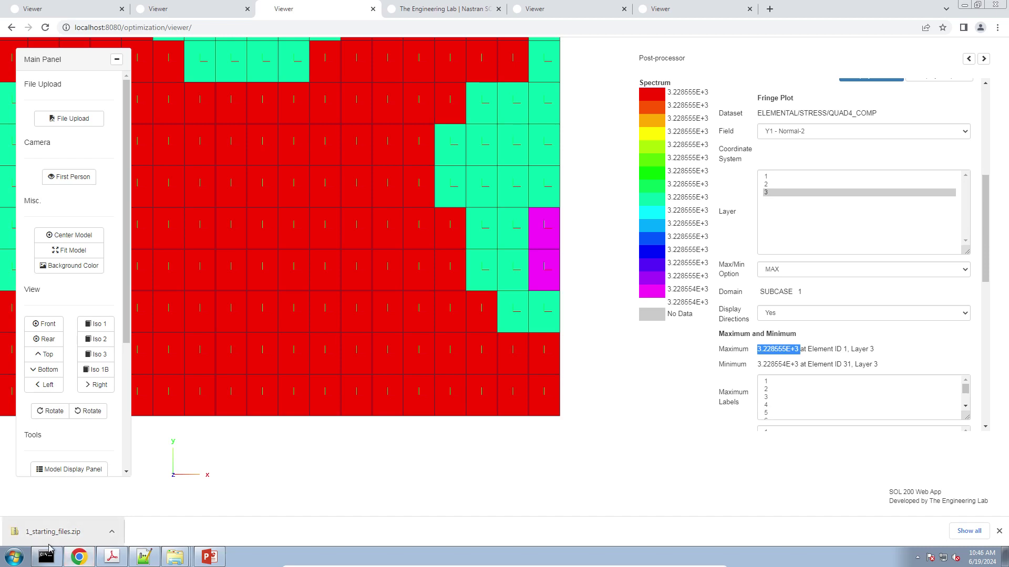
mouse_move(72, 560)
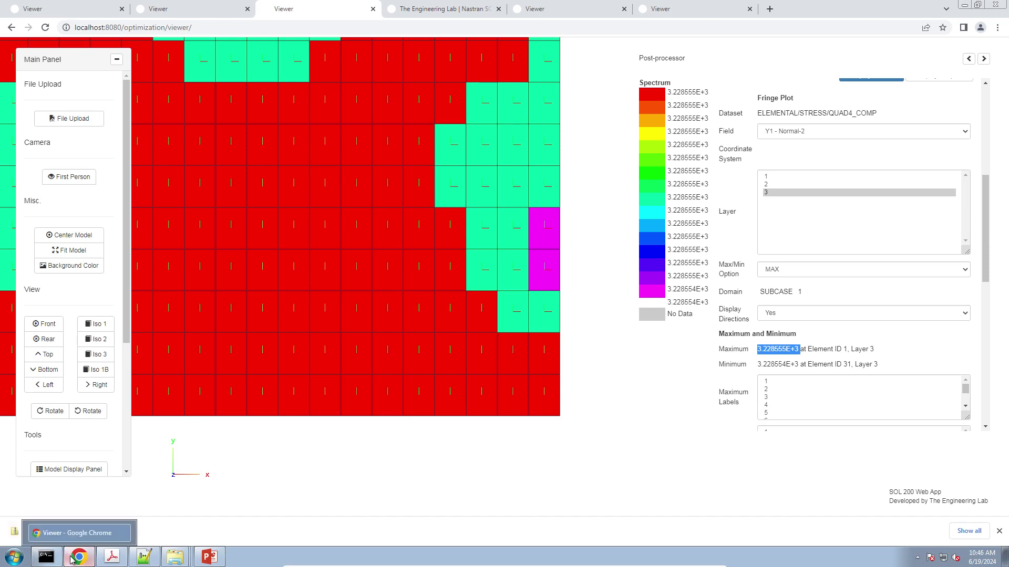
left_click(73, 560)
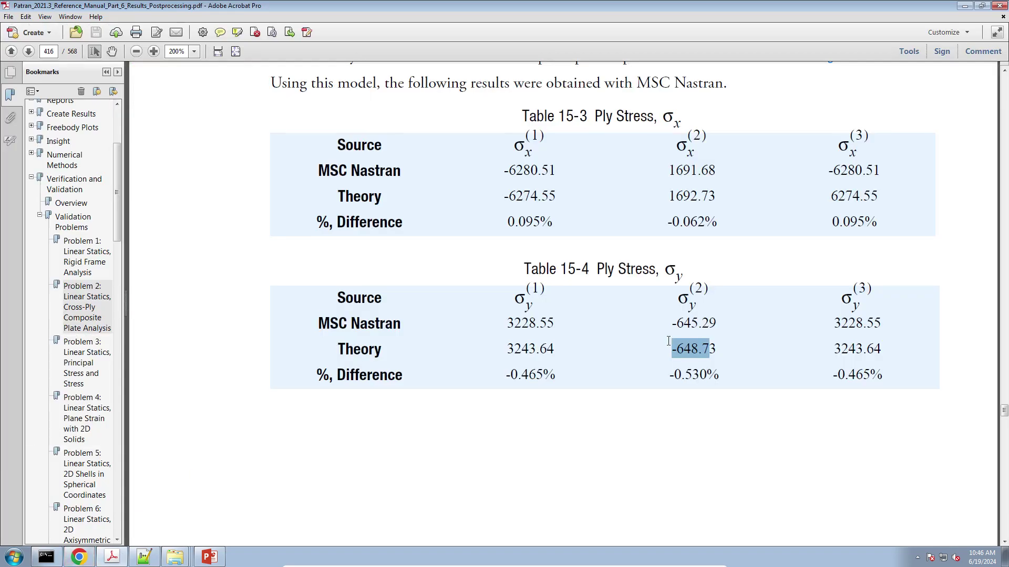
left_click_drag(836, 321, 884, 352)
left_click(872, 350)
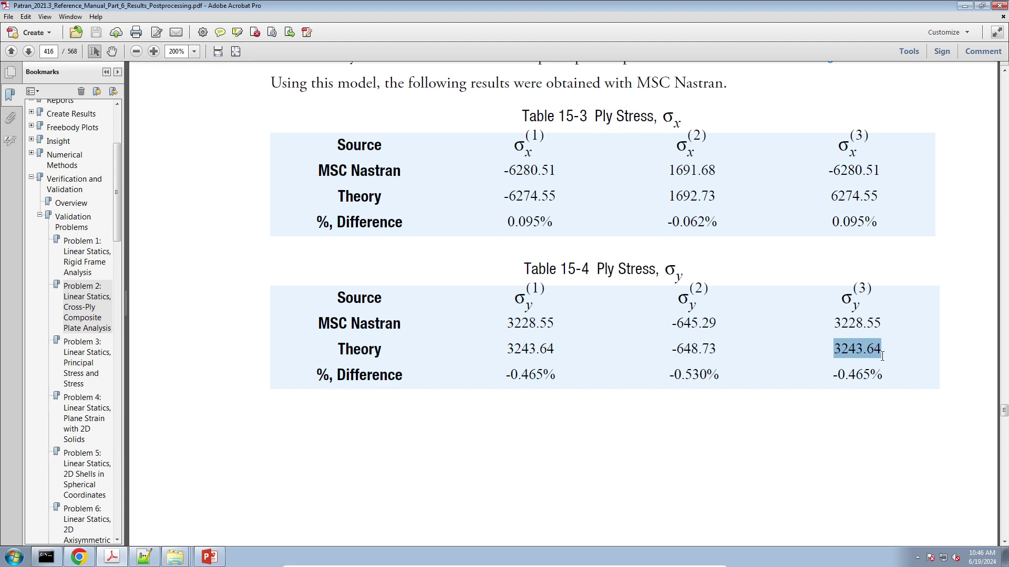
Step: Clear the highlighted value and mark the ply stress values across Tables 15-3 and 15-4 together
left_click(654, 315)
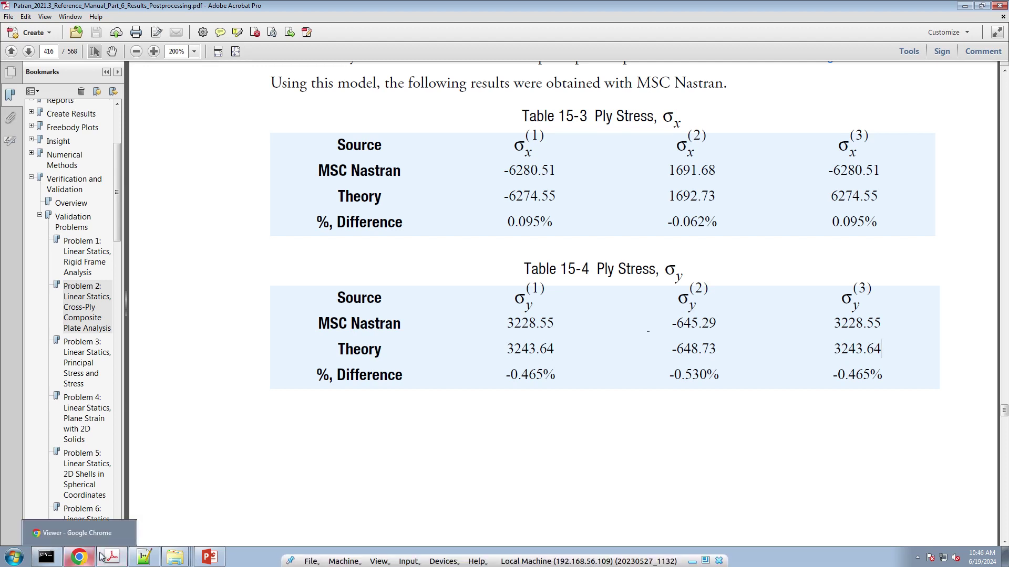
scroll(480, 331, "up", 2)
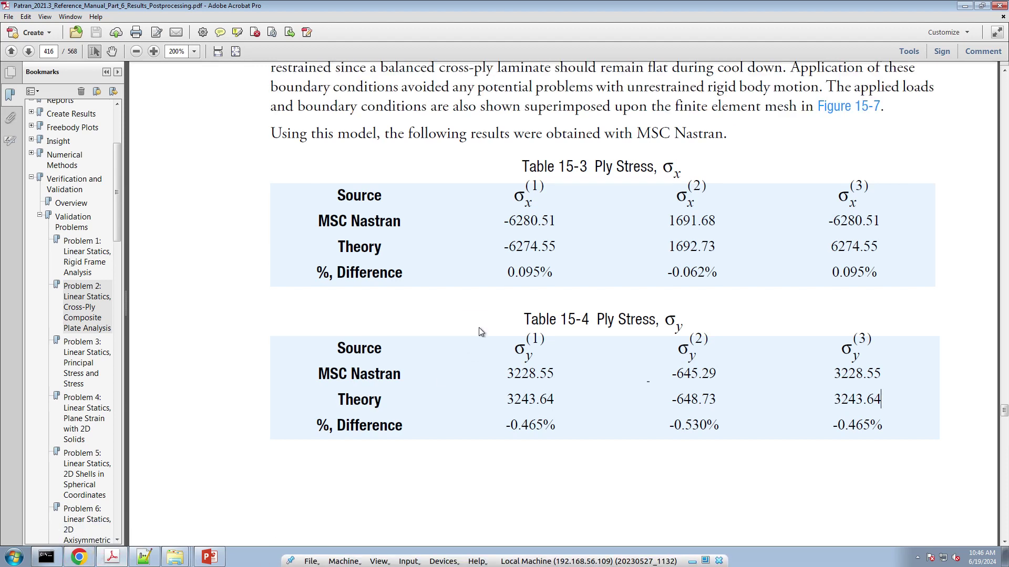
left_click_drag(520, 162, 906, 442)
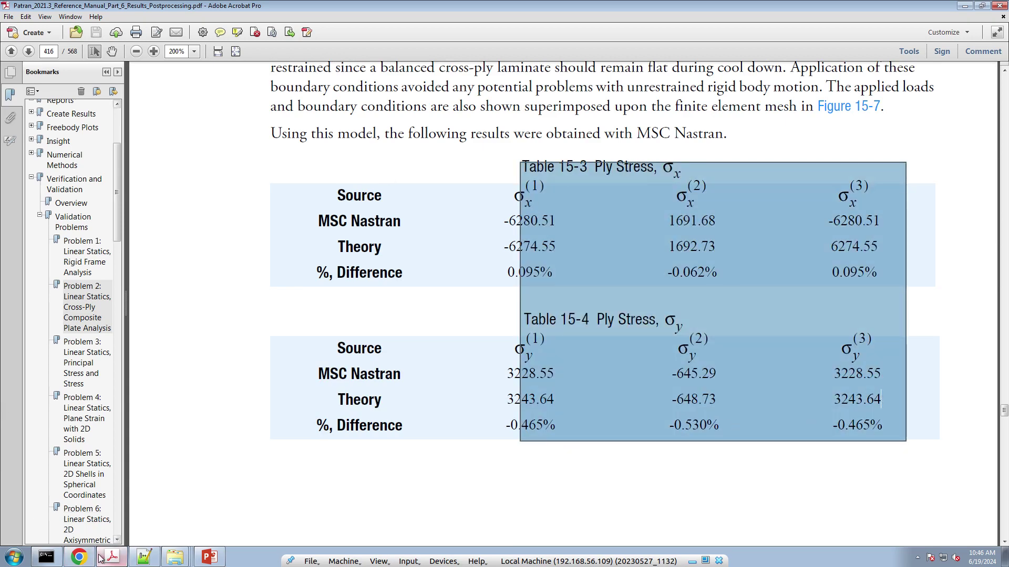
Step: Return to the viewer in Chrome and tilt the plate into an angled 3D view to inspect the layer 3 stress directions
left_click(79, 557)
scroll(269, 366, "down", 10)
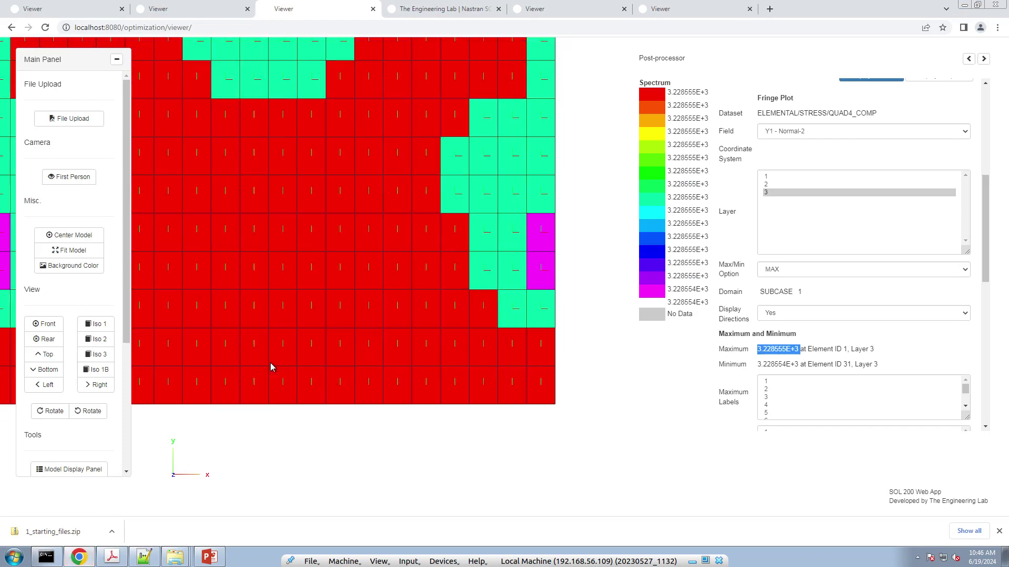
left_click_drag(407, 339, 351, 300)
scroll(352, 296, "up", 5)
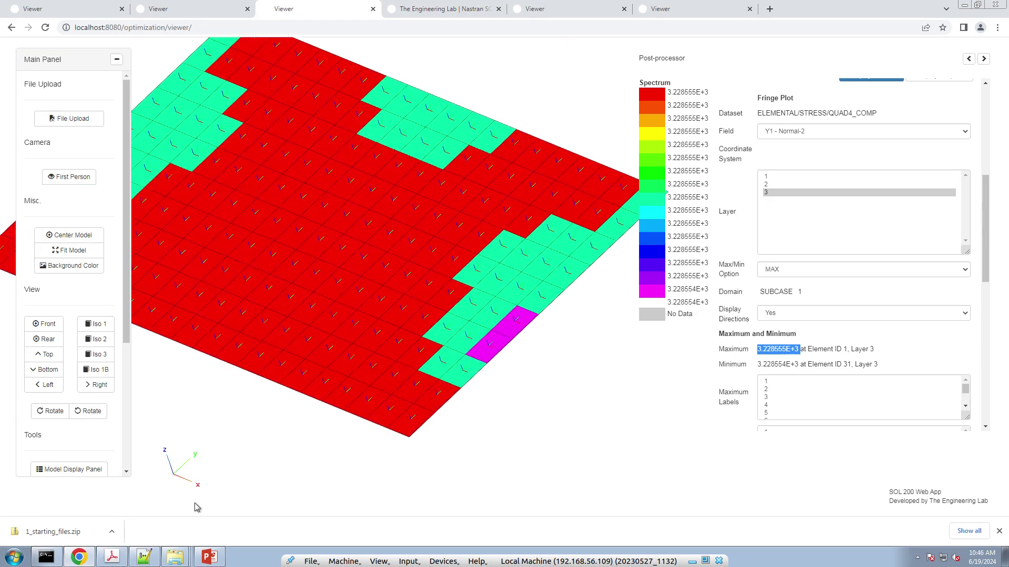
Step: Switch to the workshop presentation in PowerPoint and display slide 2 with the workshop title
left_click(209, 557)
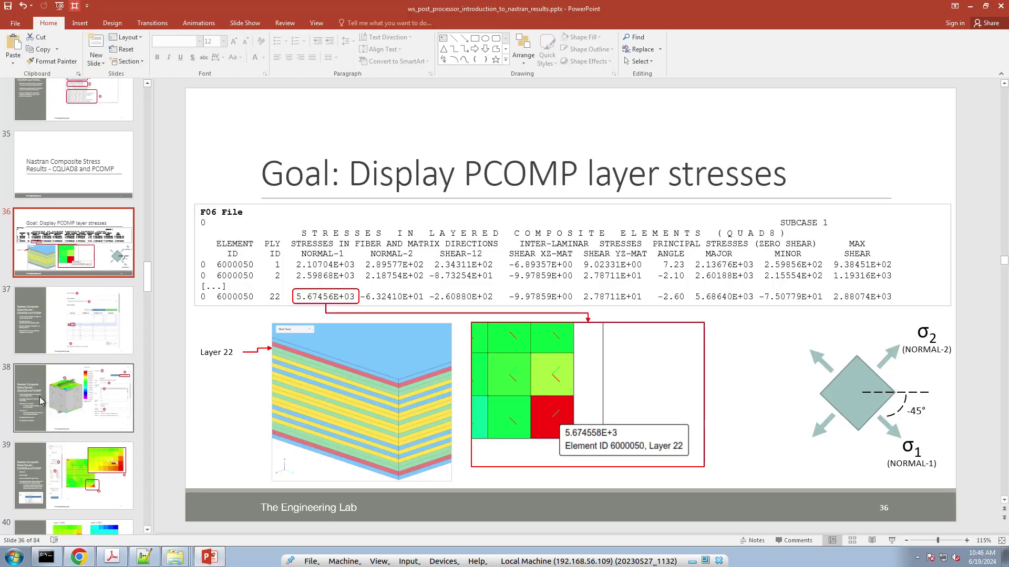
scroll(42, 401, "up", 15)
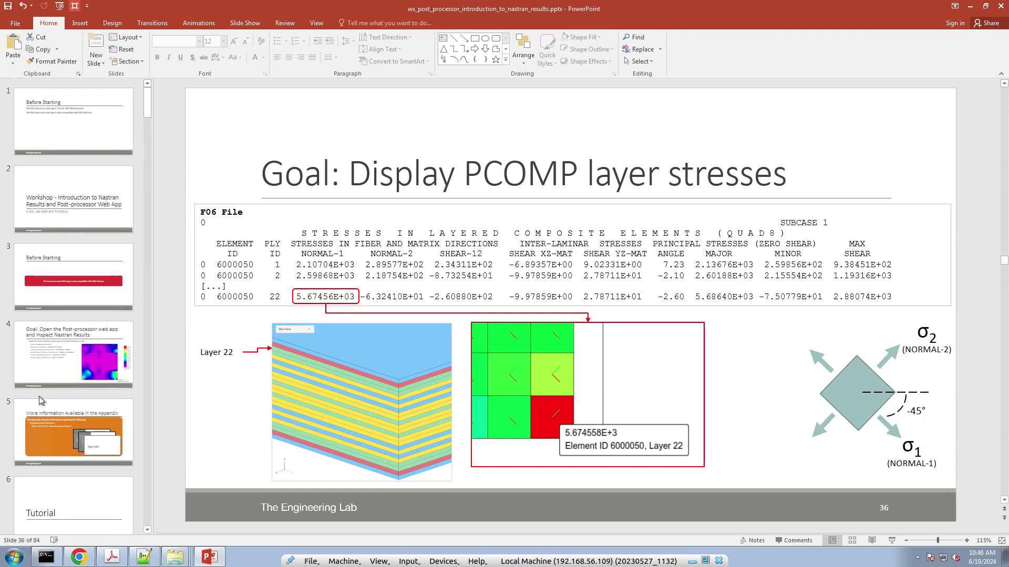
scroll(42, 401, "down", 1)
left_click(94, 166)
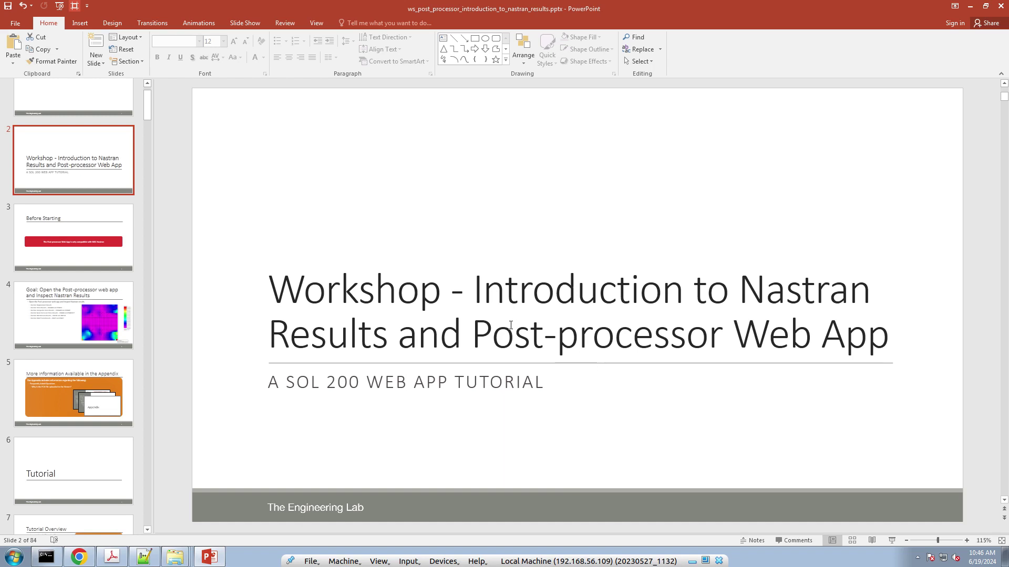
Step: Look through the slide thumbnails after the title slide, past the PSHELL stress slides
scroll(86, 393, "down", 10)
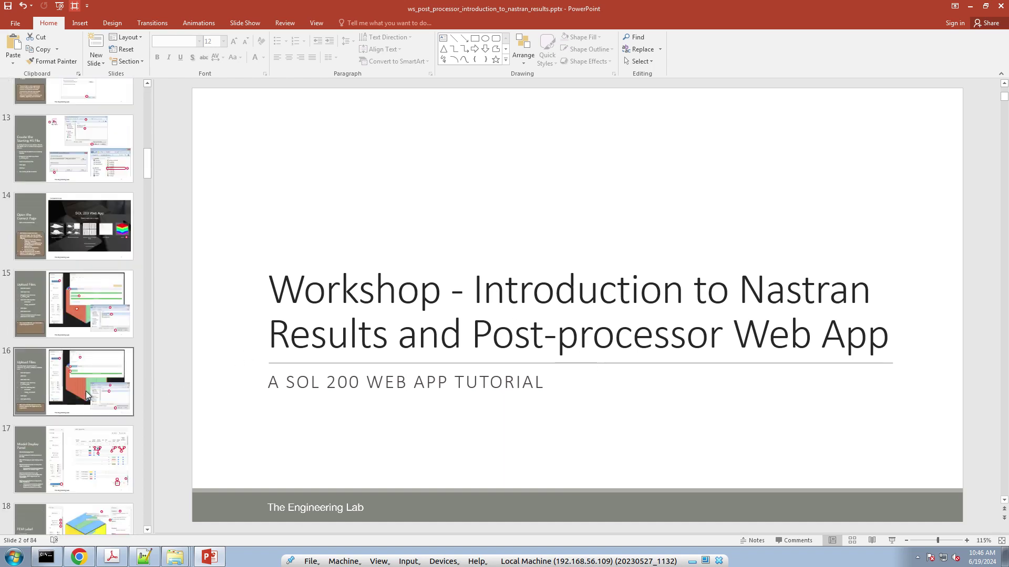
scroll(87, 394, "down", 15)
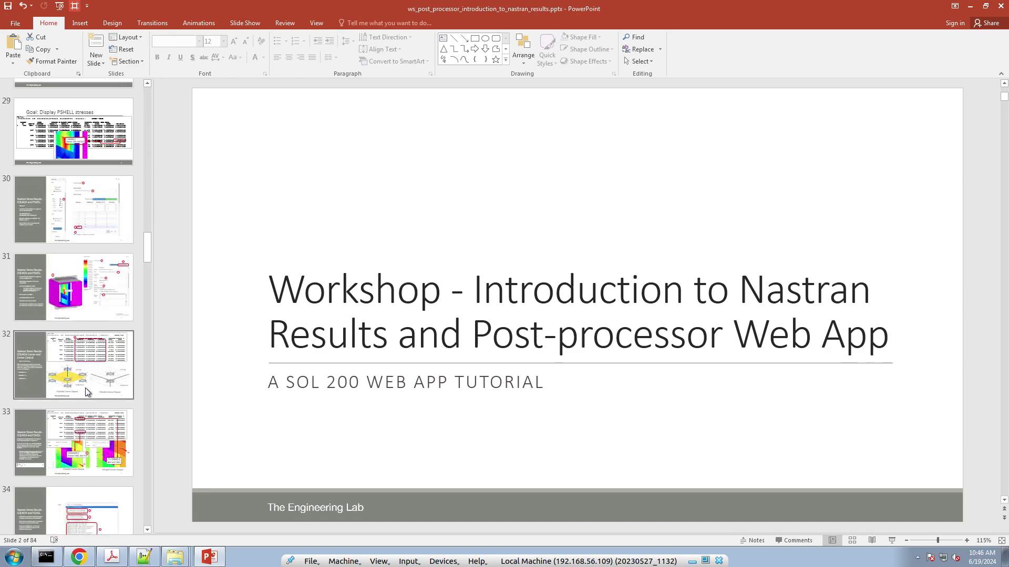